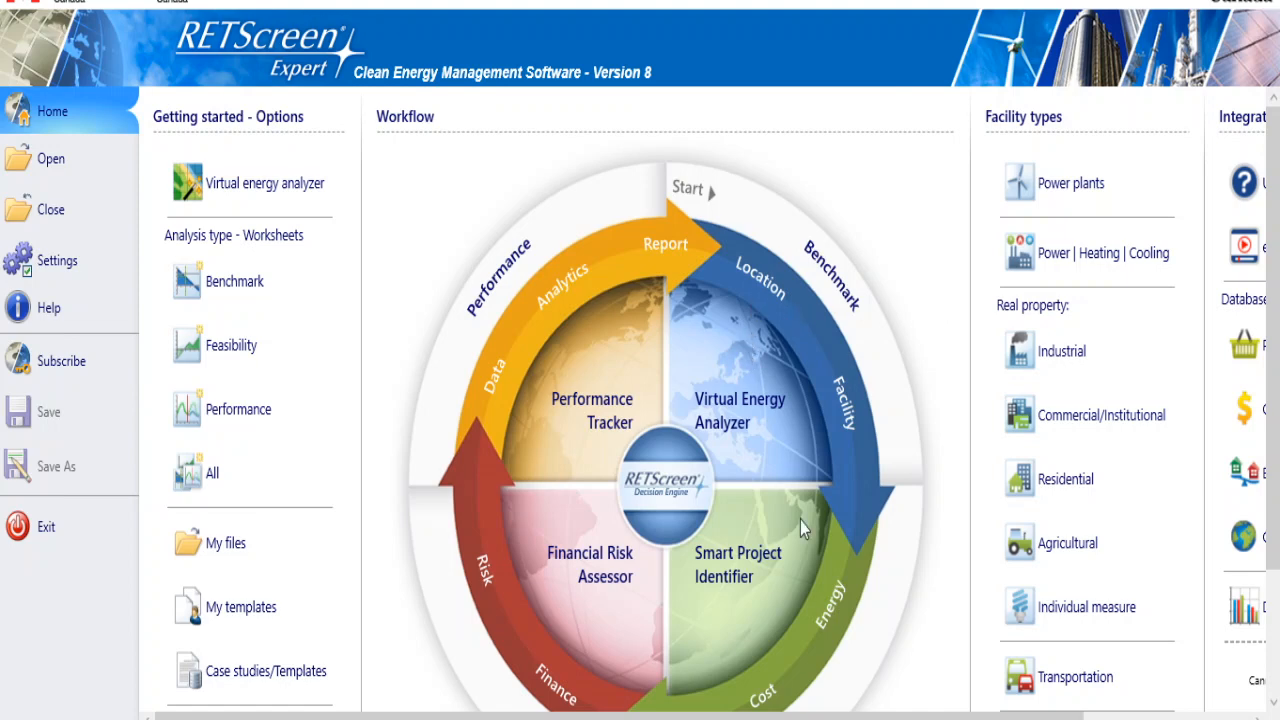
- Open the Virtual energy analyzer and search the facility location for Lahore
scroll(1270, 400, "down", 3)
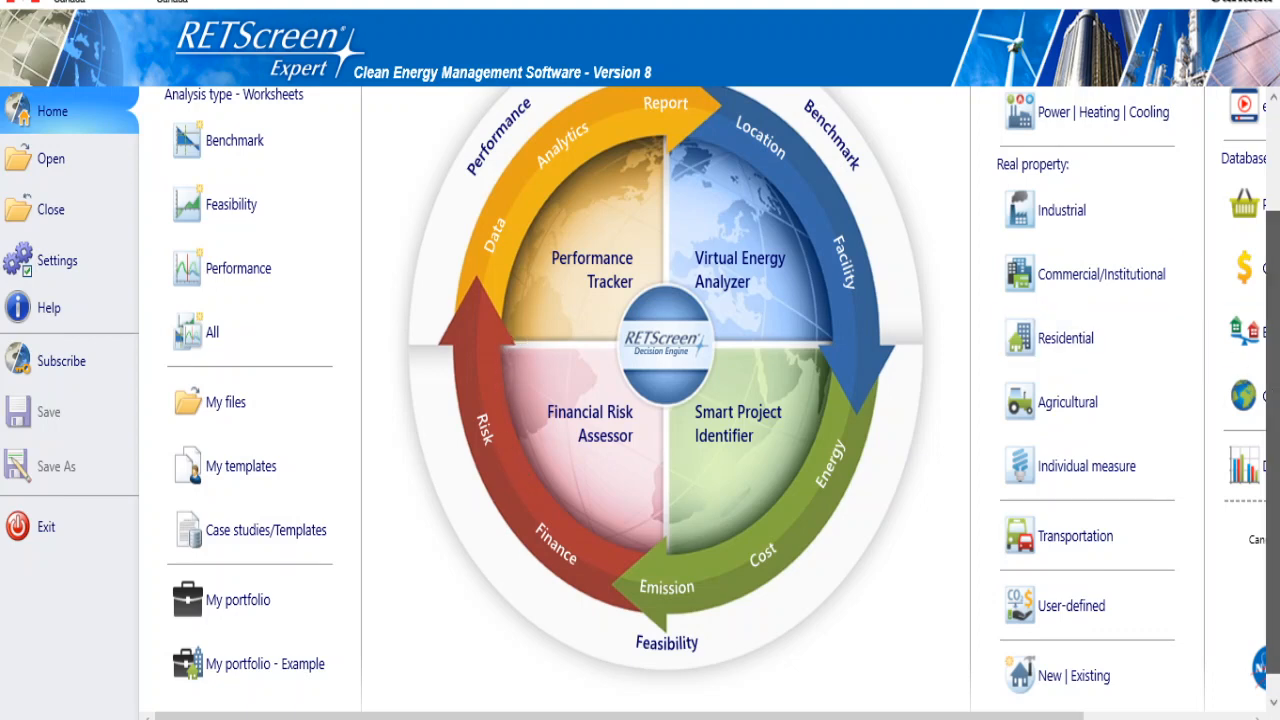
scroll(1270, 400, "up", 1)
scroll(722, 400, "up", 2)
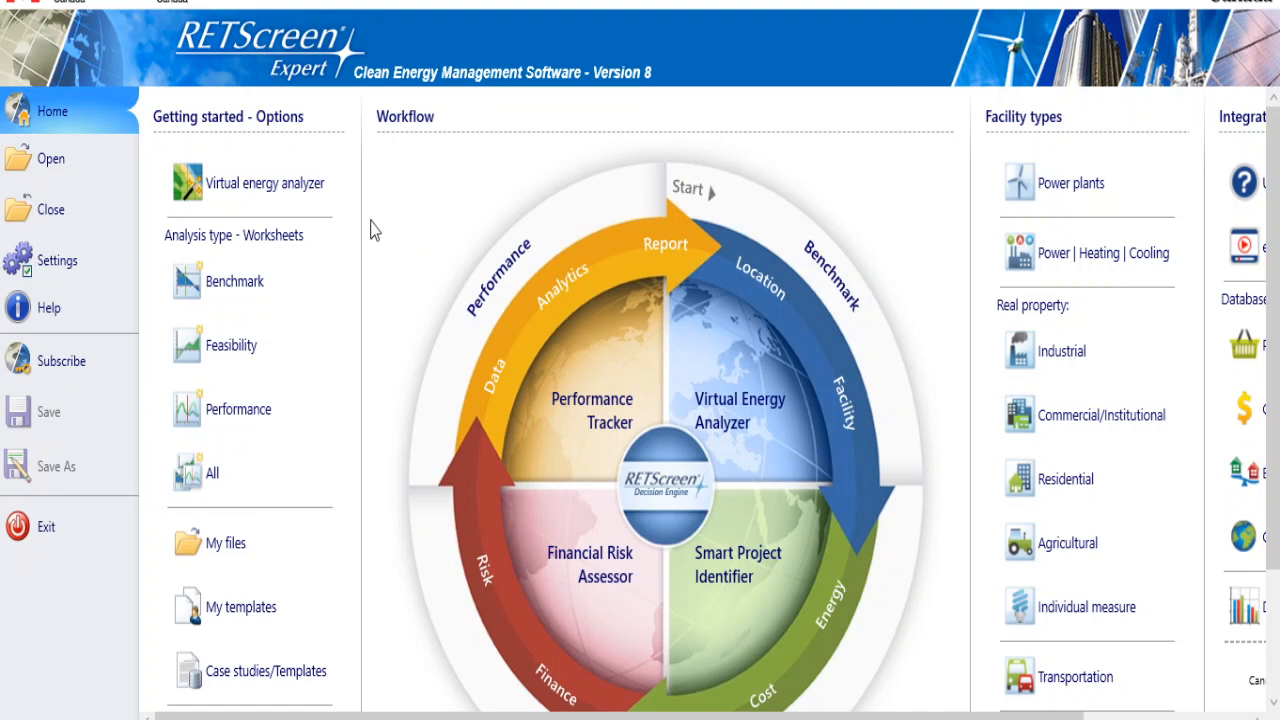
left_click(296, 185)
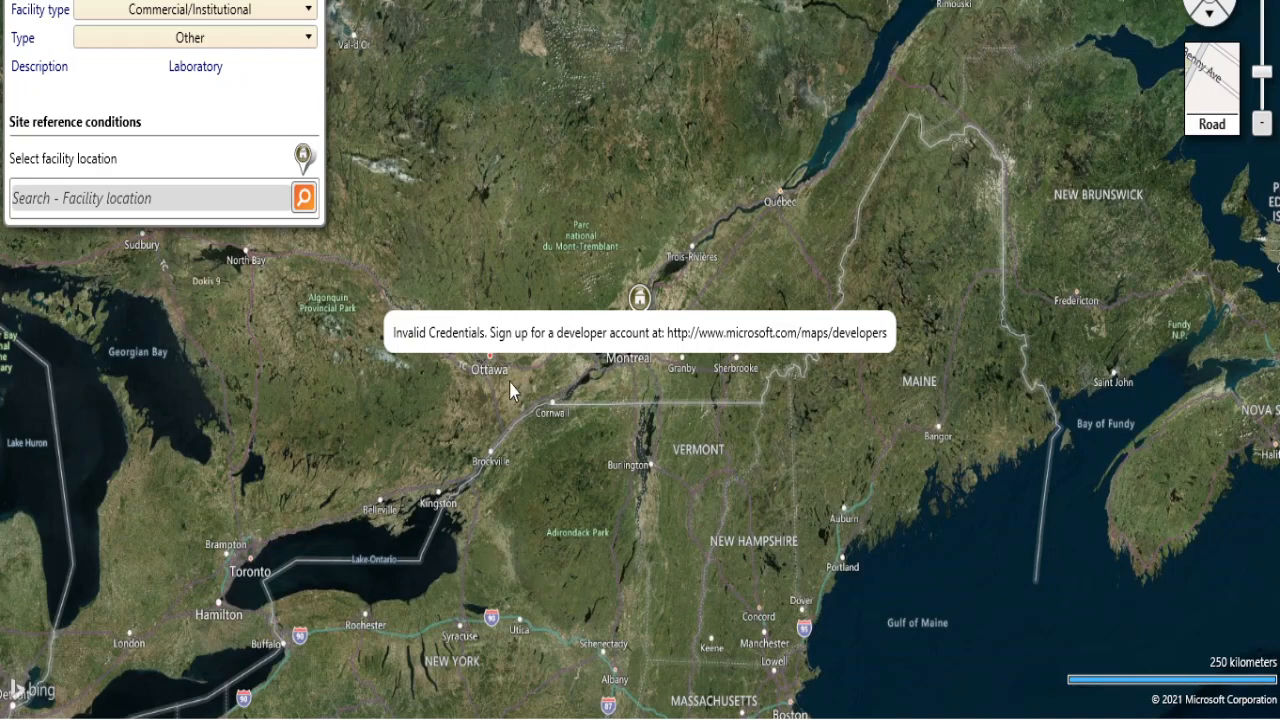
left_click(210, 200)
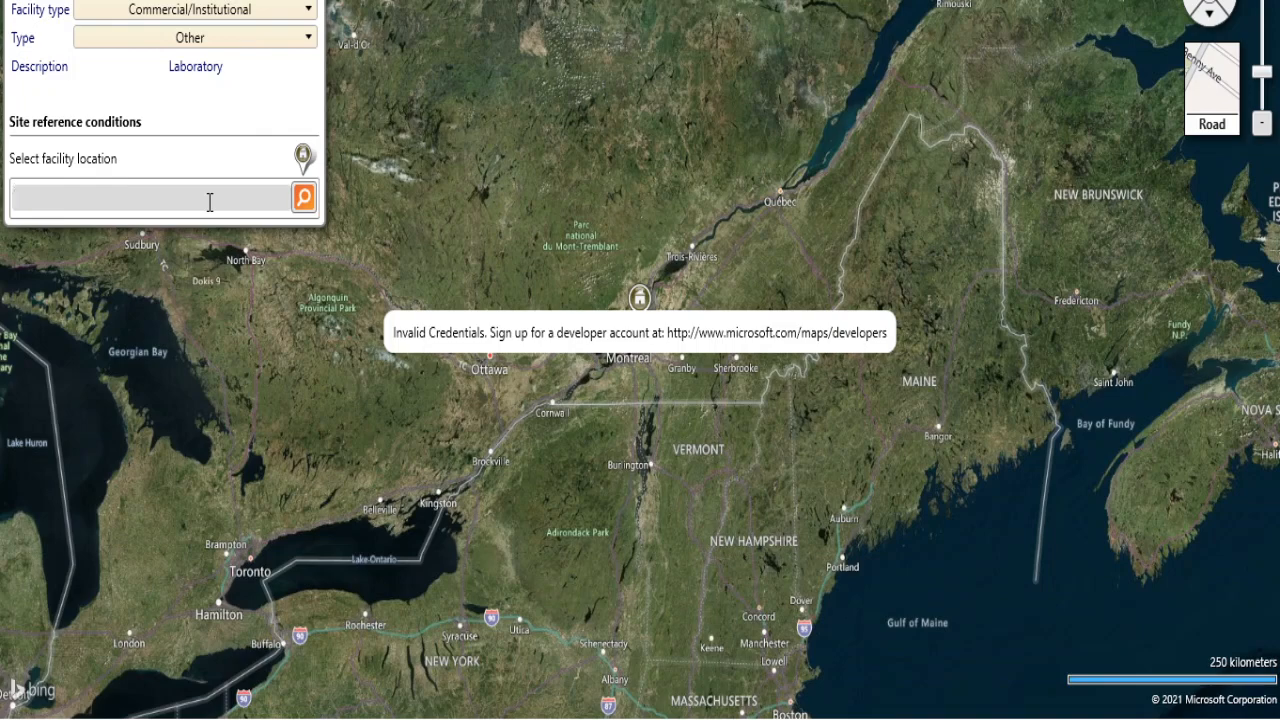
type("Lahore")
key("Return")
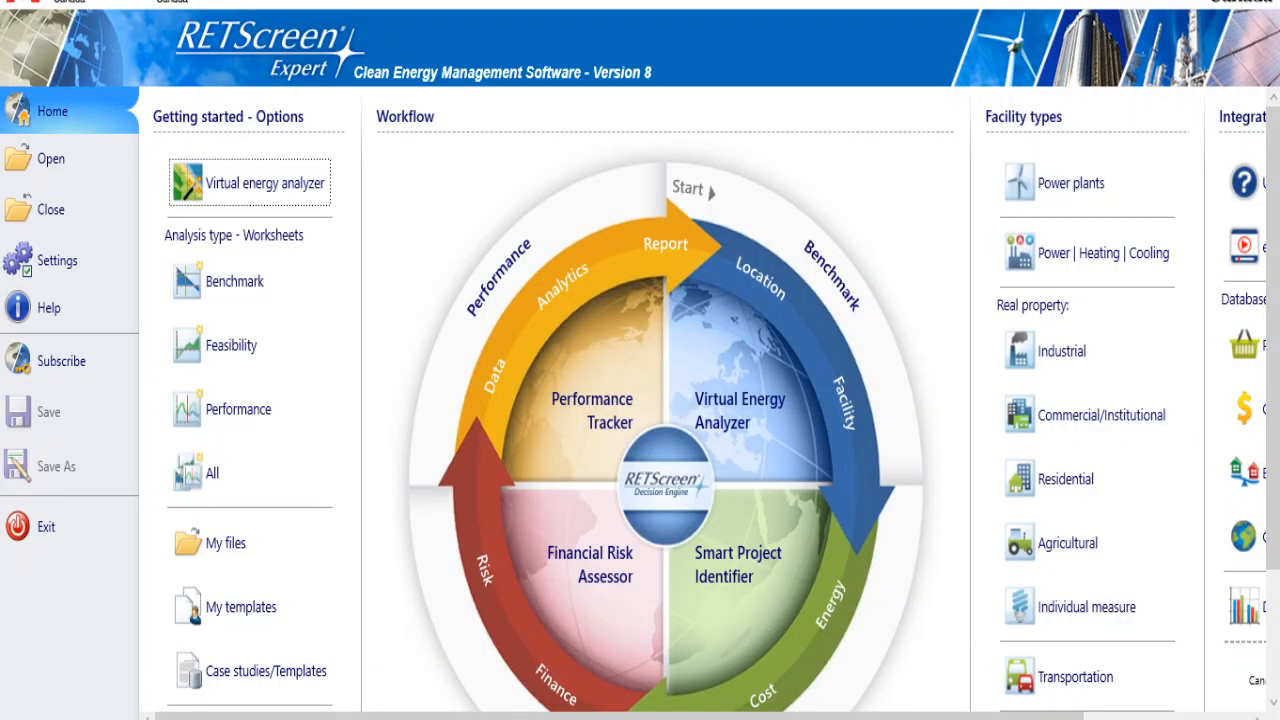
left_click(668, 719)
left_click(565, 665)
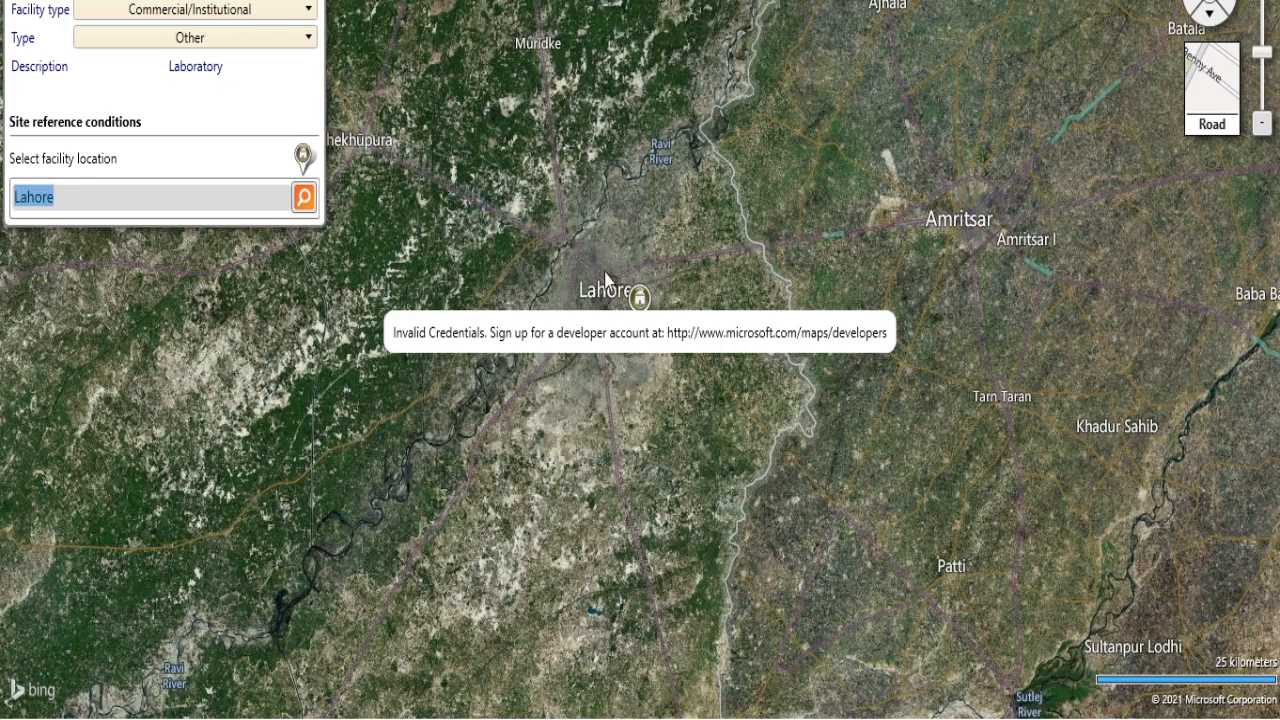
- Set the facility type to Power plant and its type to Photovoltaic
left_click(116, 1)
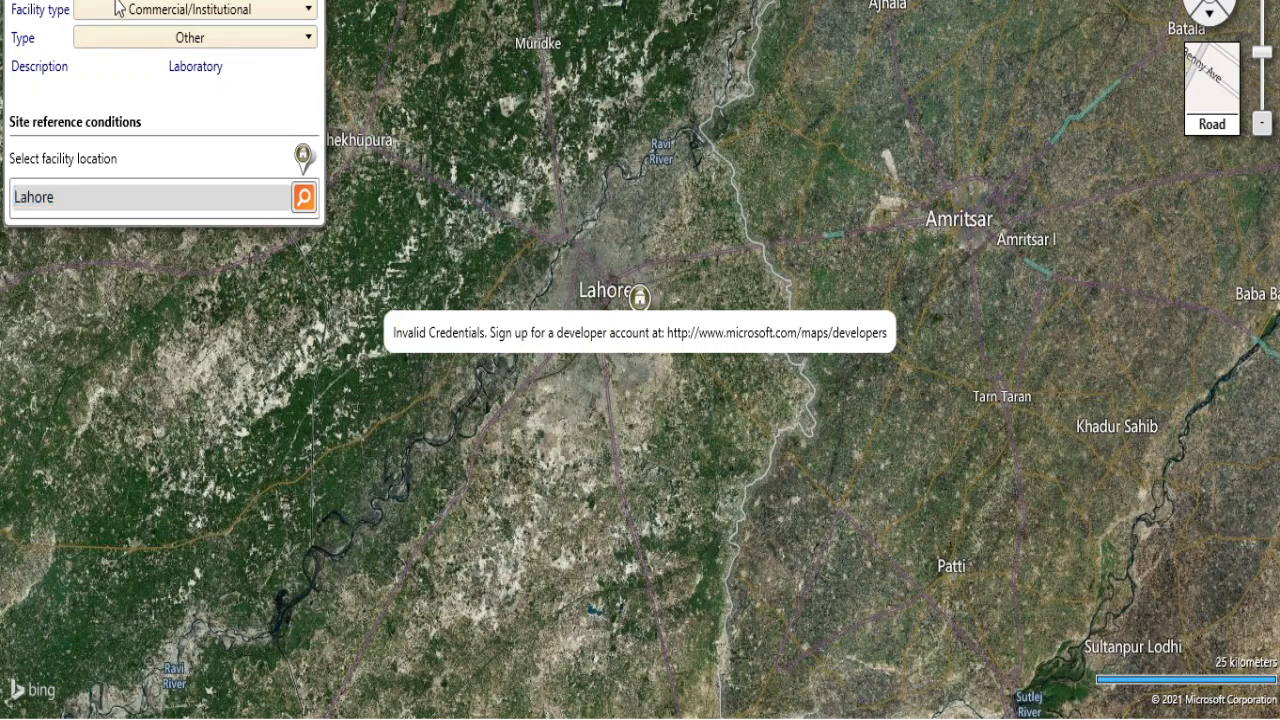
left_click(116, 8)
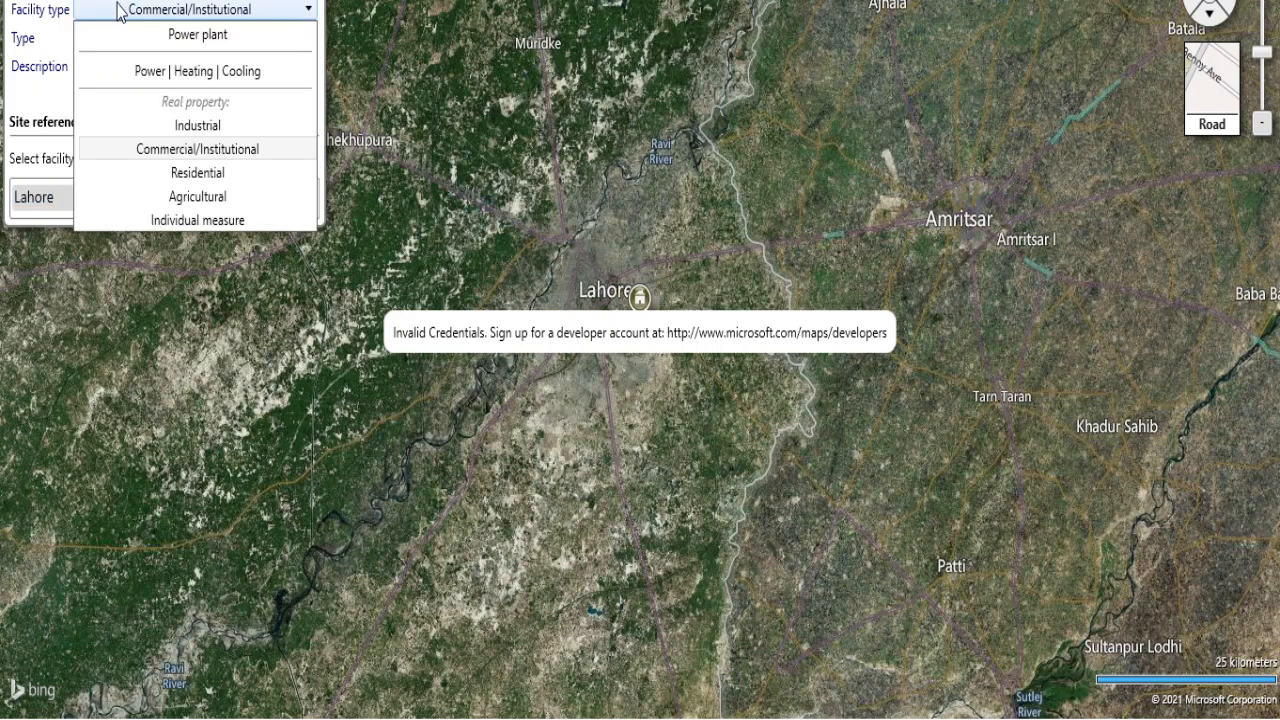
left_click(151, 40)
left_click(151, 45)
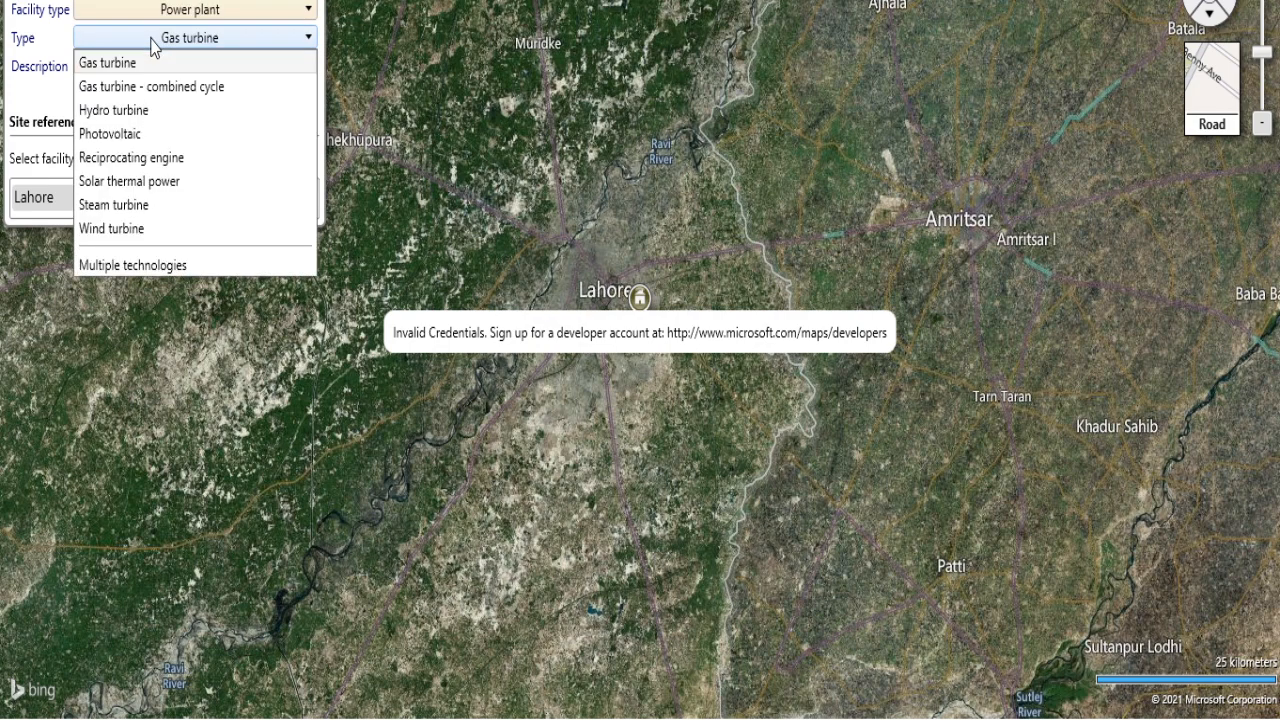
left_click(155, 134)
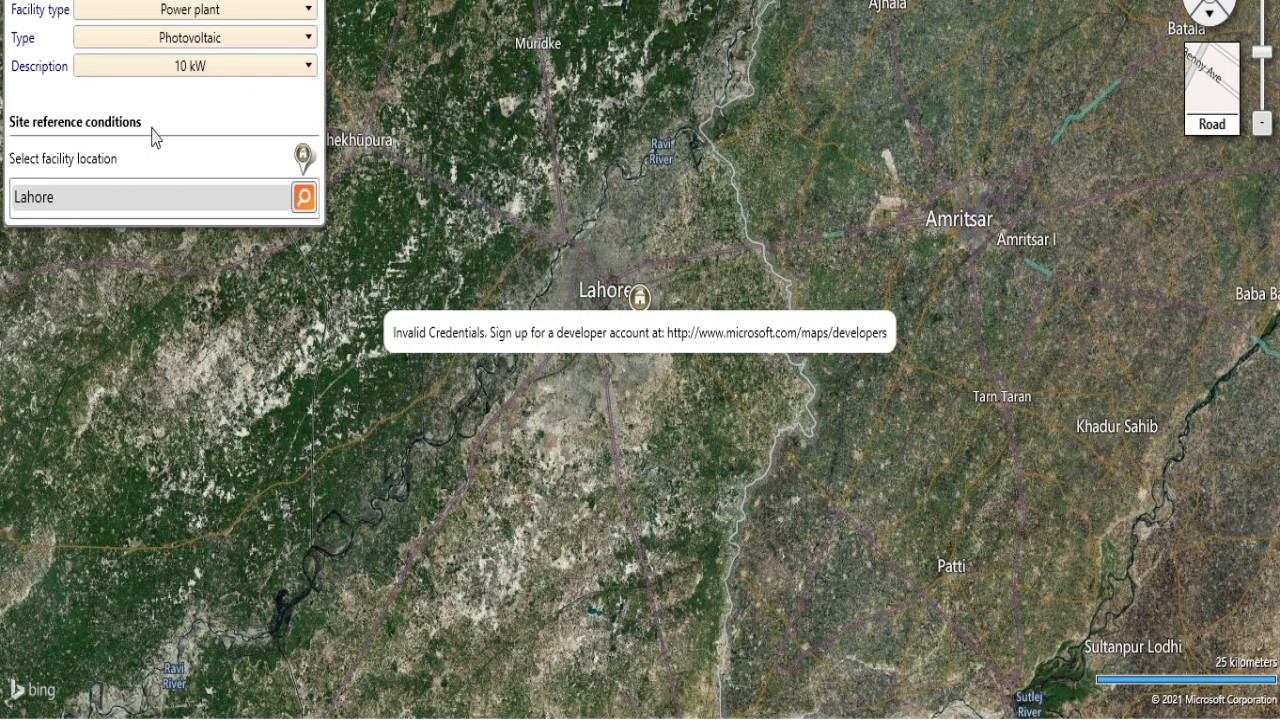
left_click(205, 42)
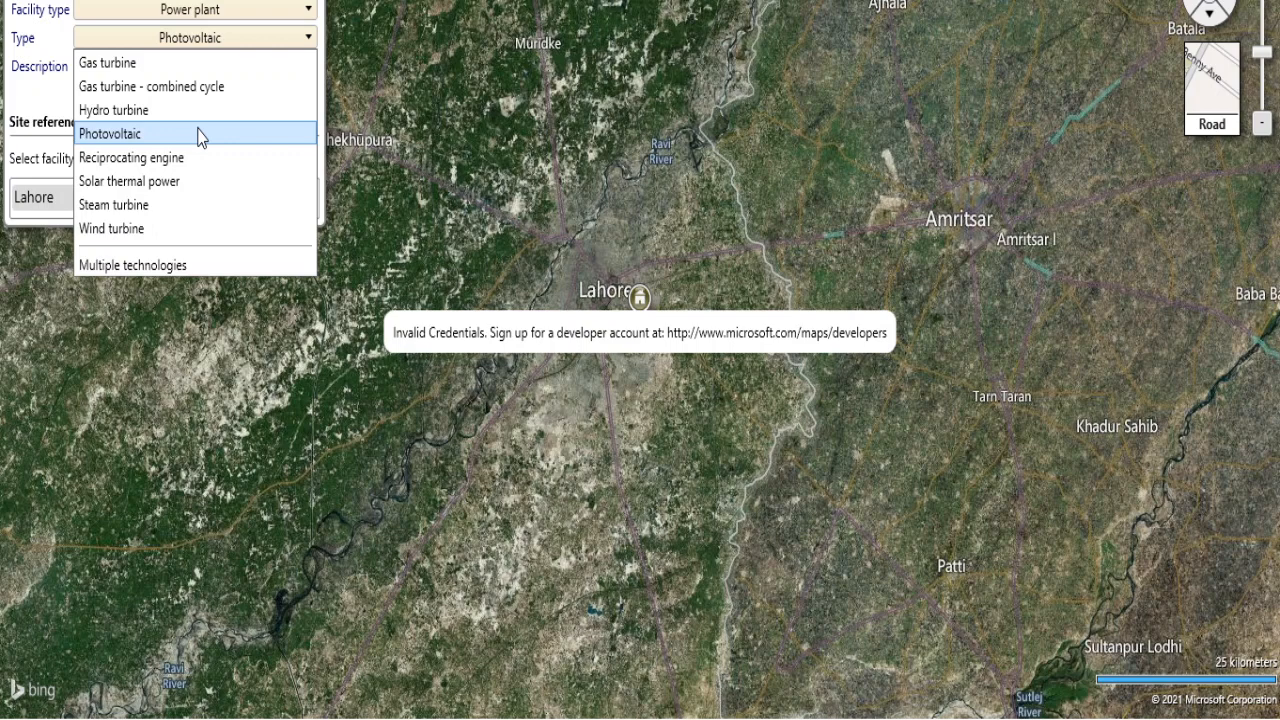
left_click(199, 135)
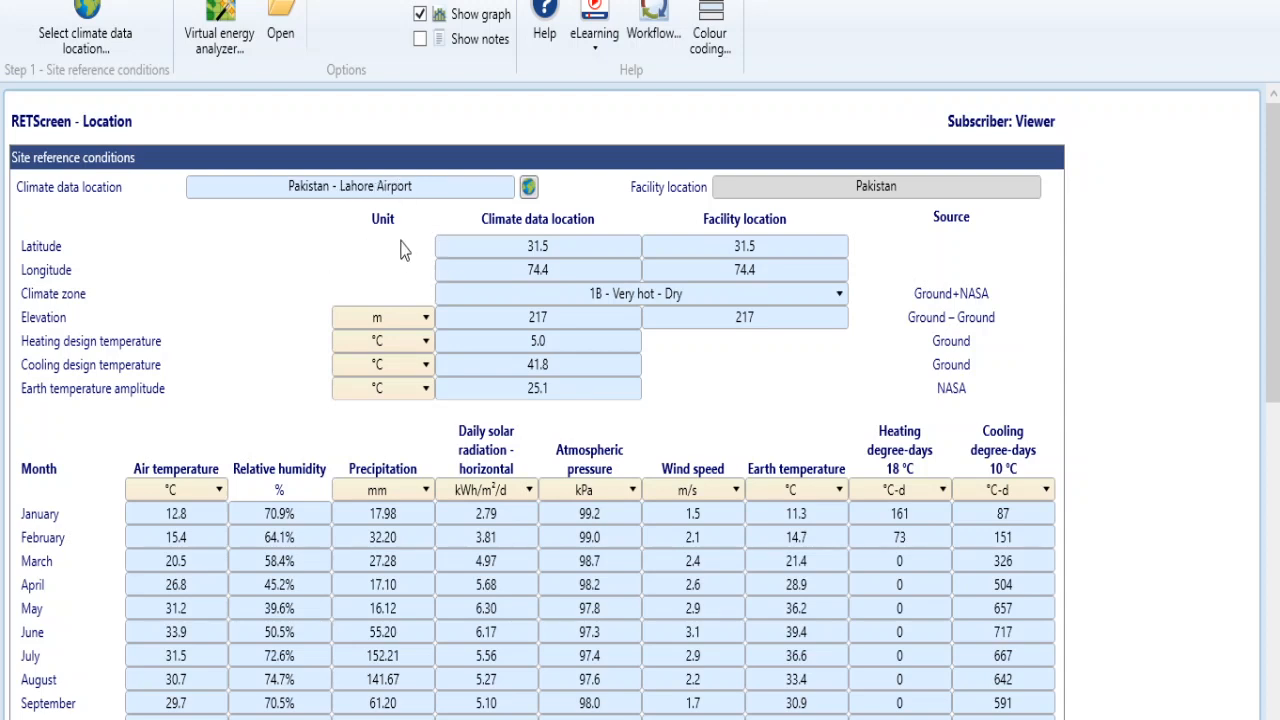
- Examine the climate data location's latitude and longitude and the available climate zones
left_click(477, 256)
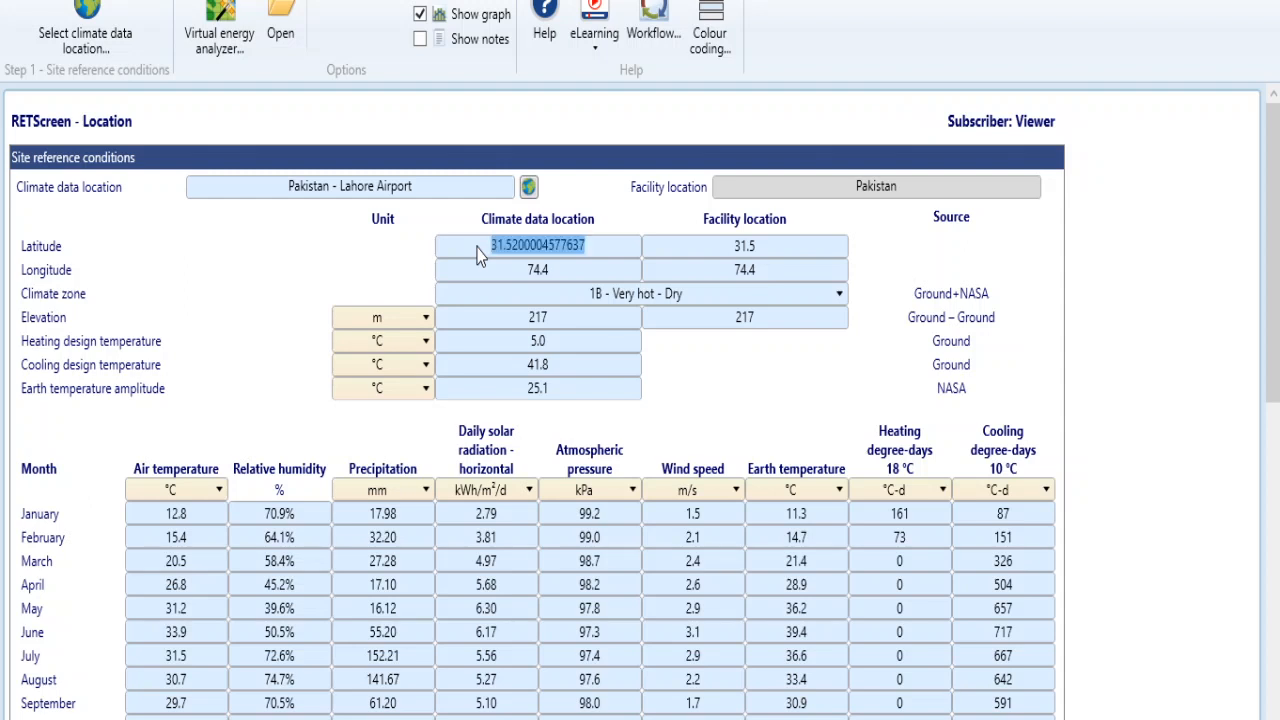
left_click(540, 277)
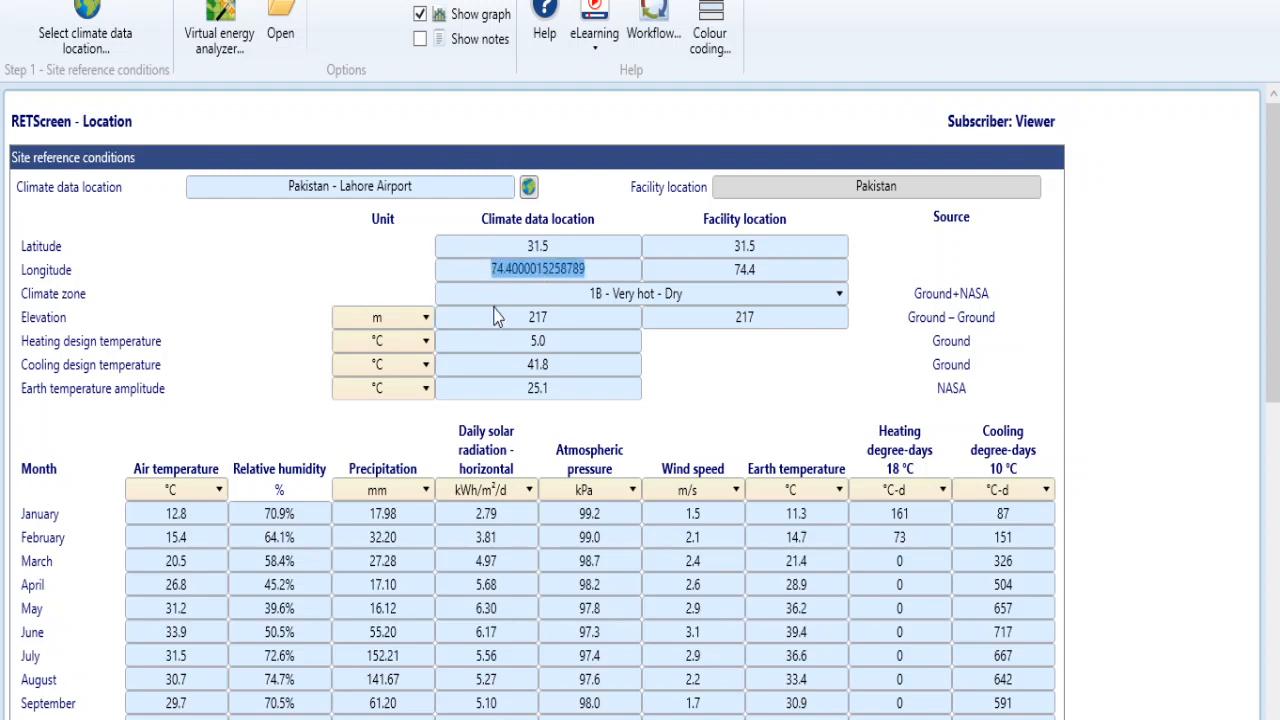
left_click(506, 297)
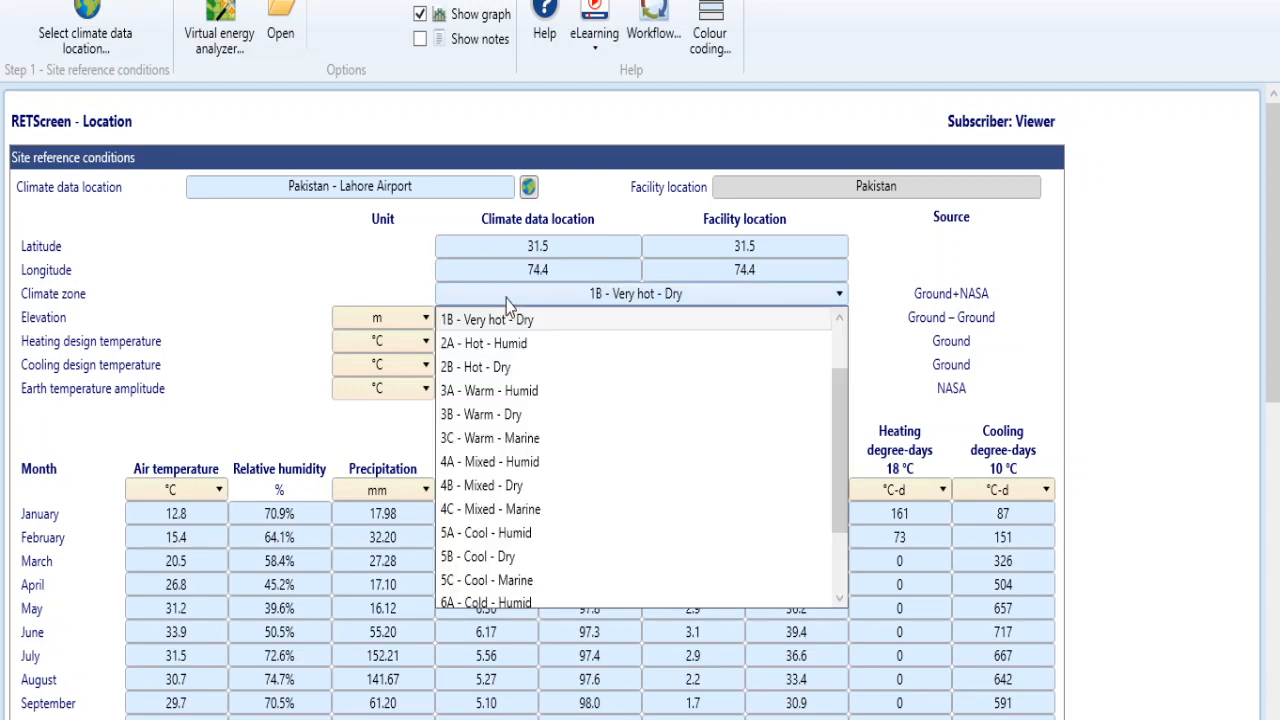
left_click(362, 291)
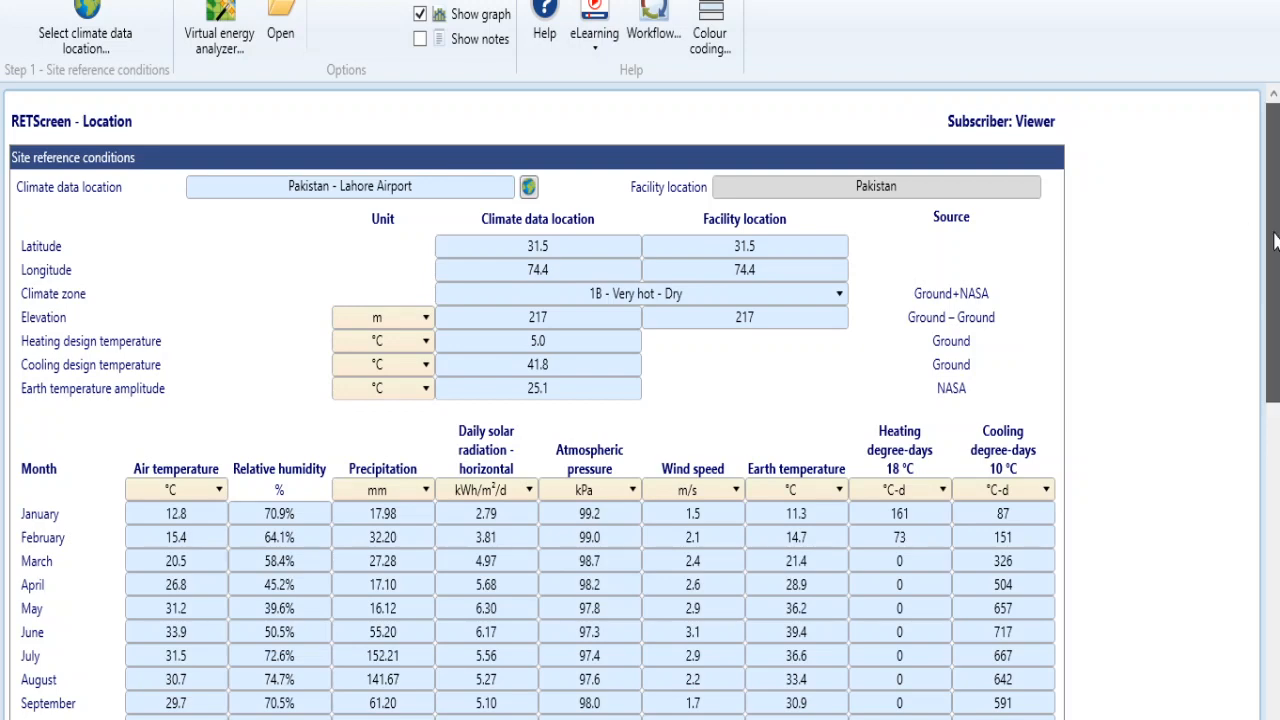
- Switch the daily solar radiation unit in the monthly climate table to MJ/m²/d, then restore kWh/m²/d
scroll(1275, 245, "down", 3)
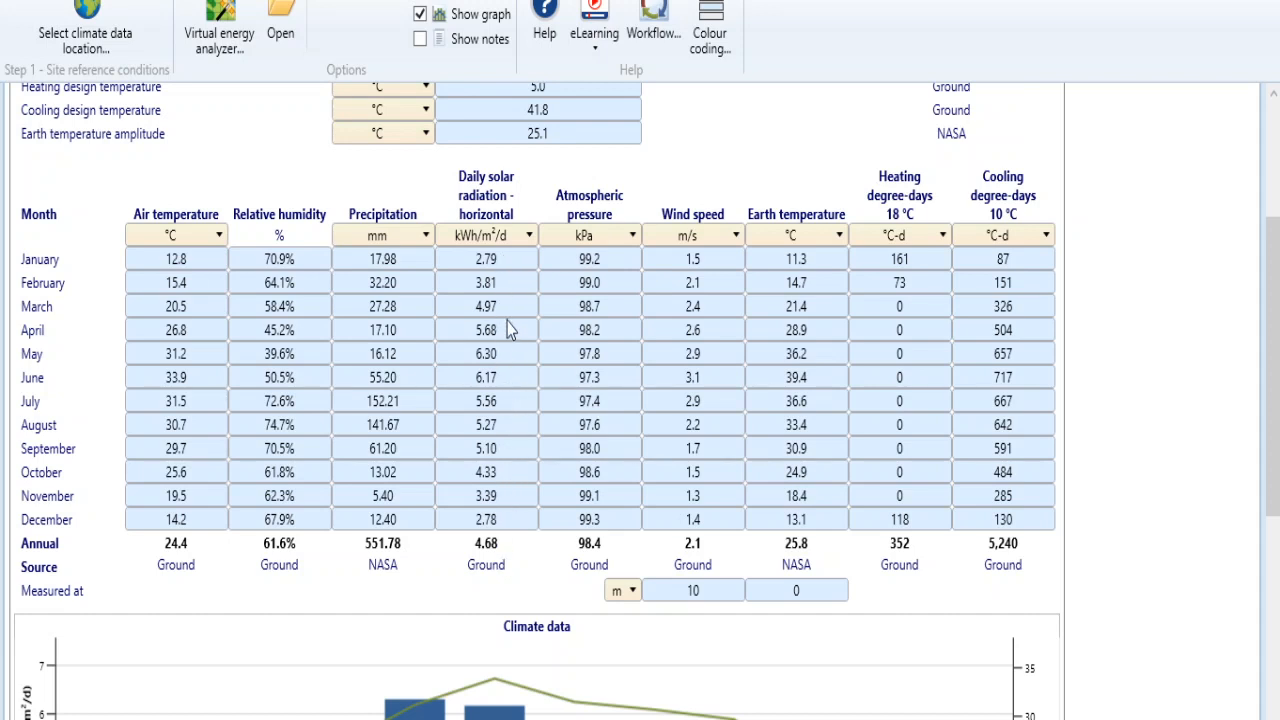
left_click(480, 236)
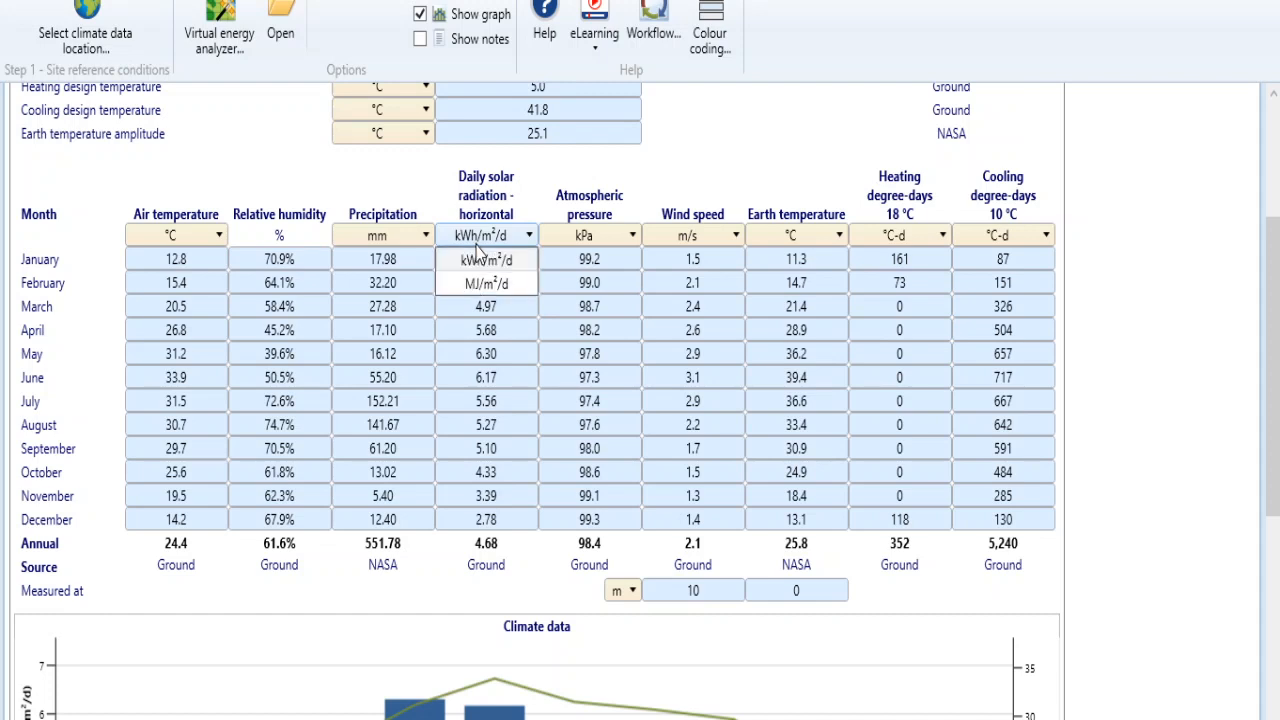
left_click(488, 276)
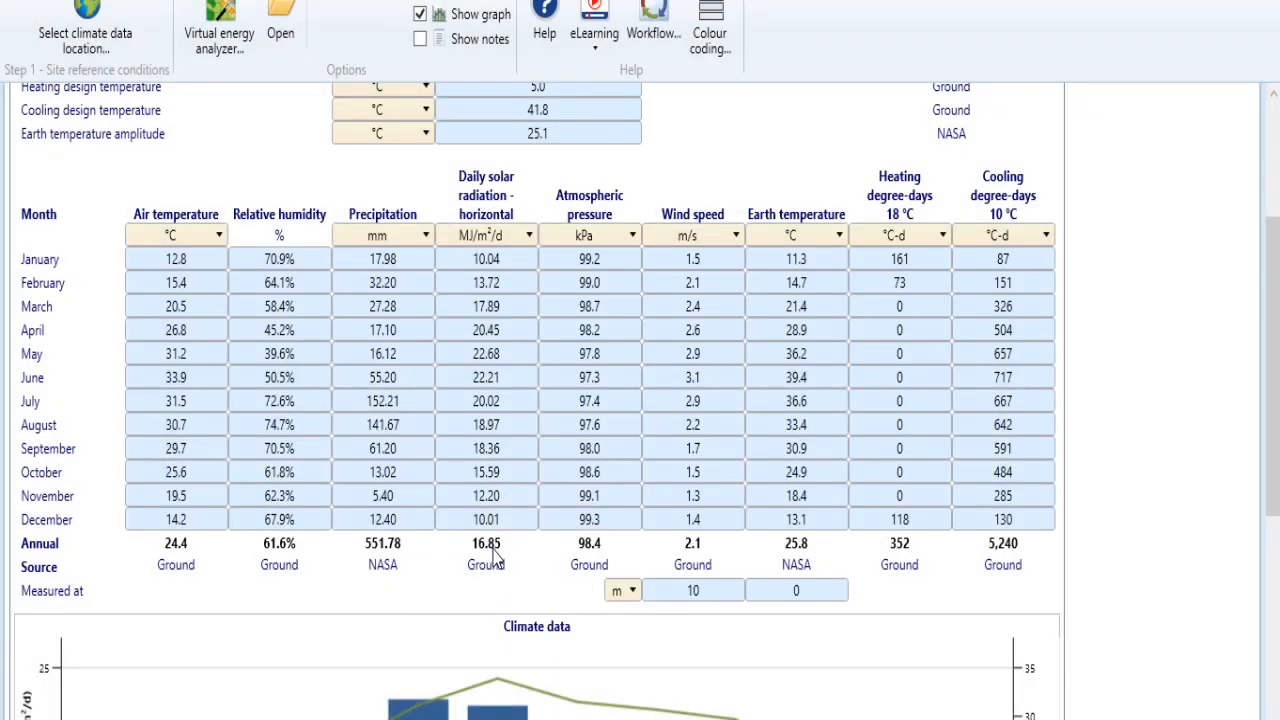
left_click(502, 235)
left_click(503, 267)
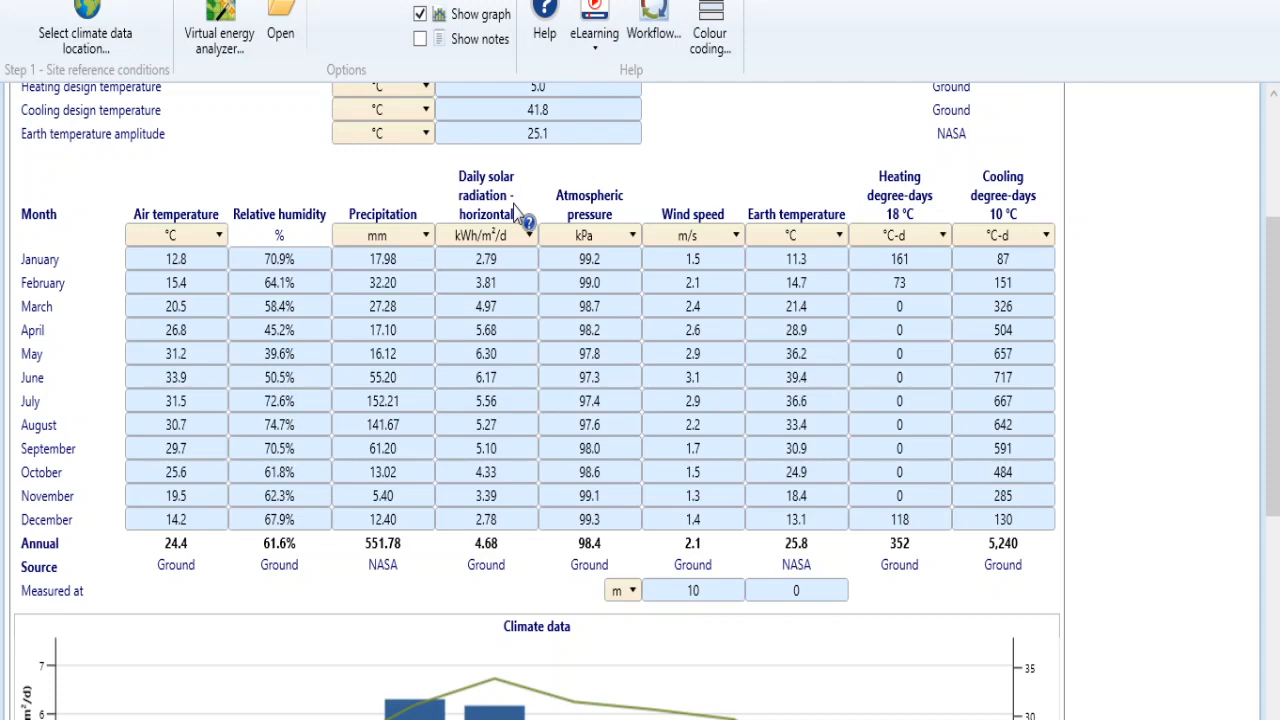
- Examine the January and February solar radiation bars in the Climate data graph
left_click_drag(1273, 300, 1273, 521)
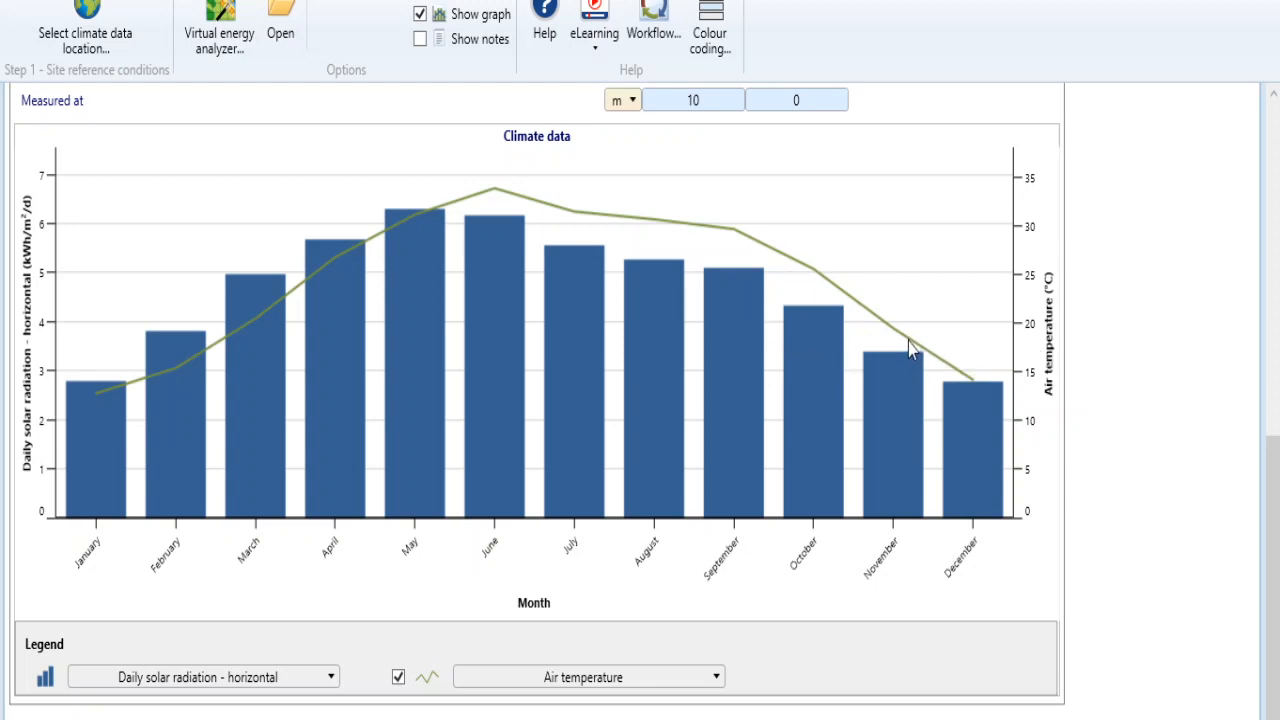
mouse_move(84, 399)
mouse_move(181, 447)
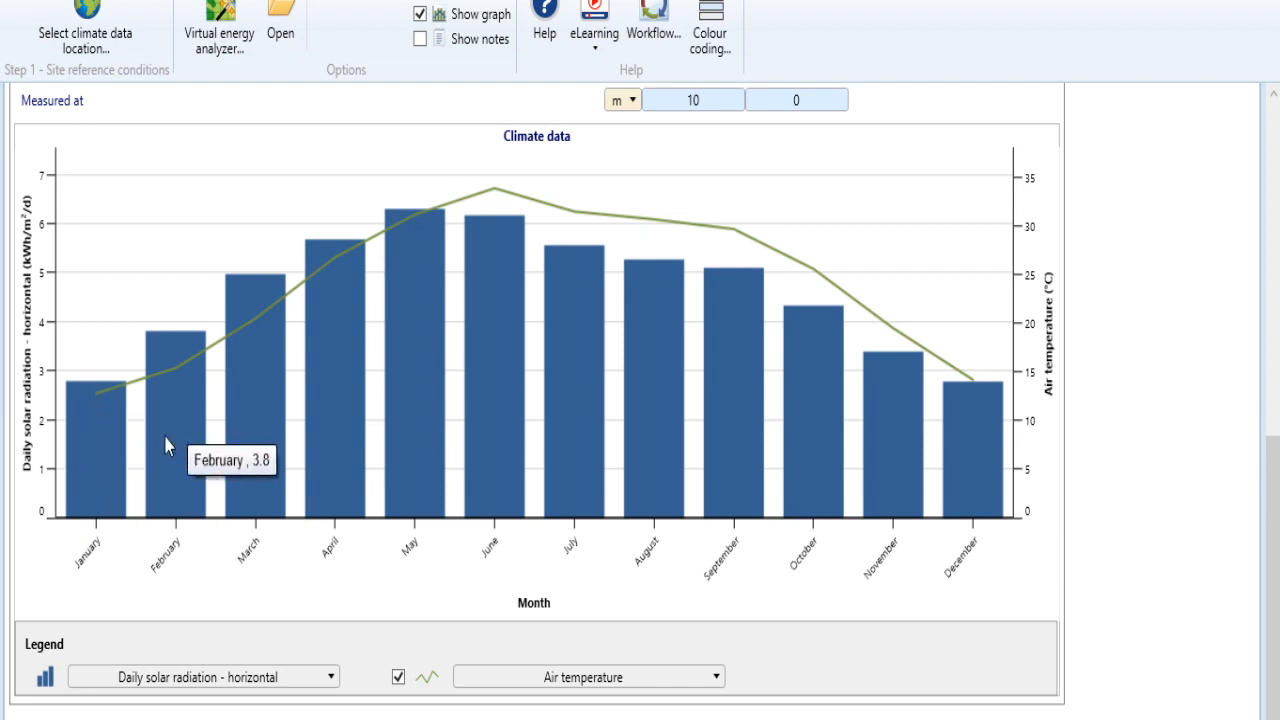
mouse_move(82, 442)
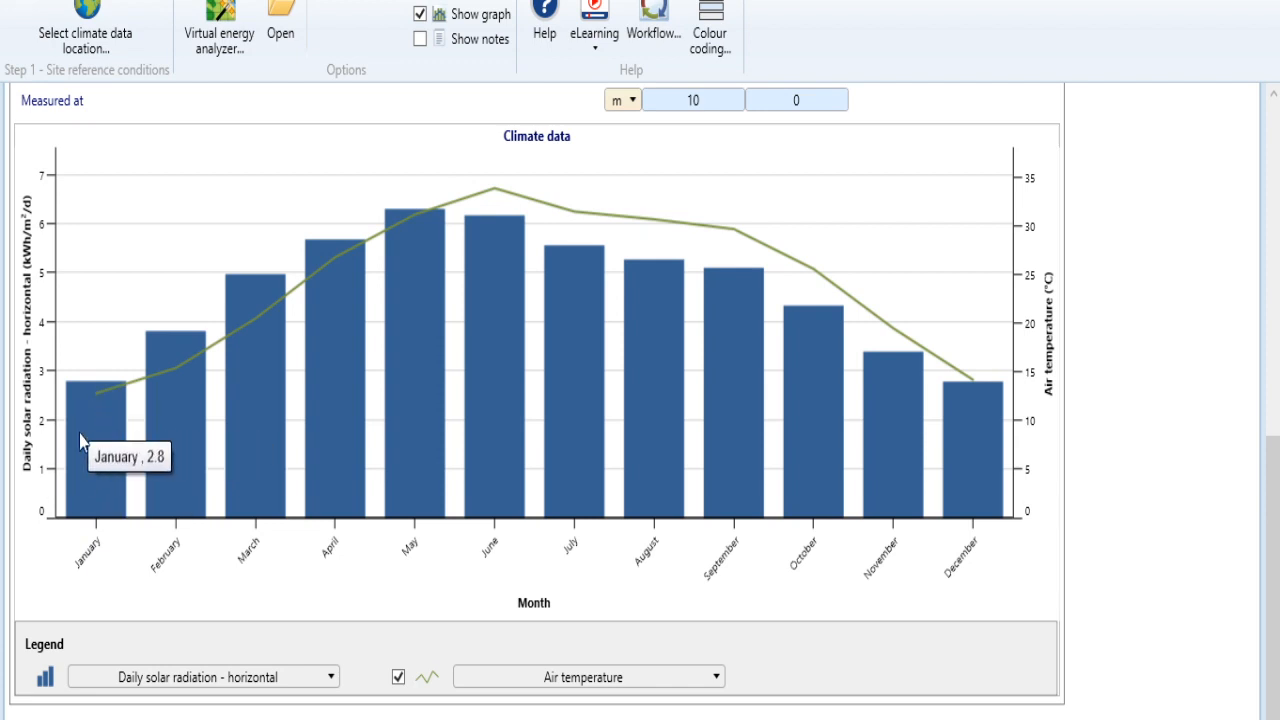
- Show Heating degree-days as the bar series of the Climate data graph
left_click(200, 677)
left_click(219, 629)
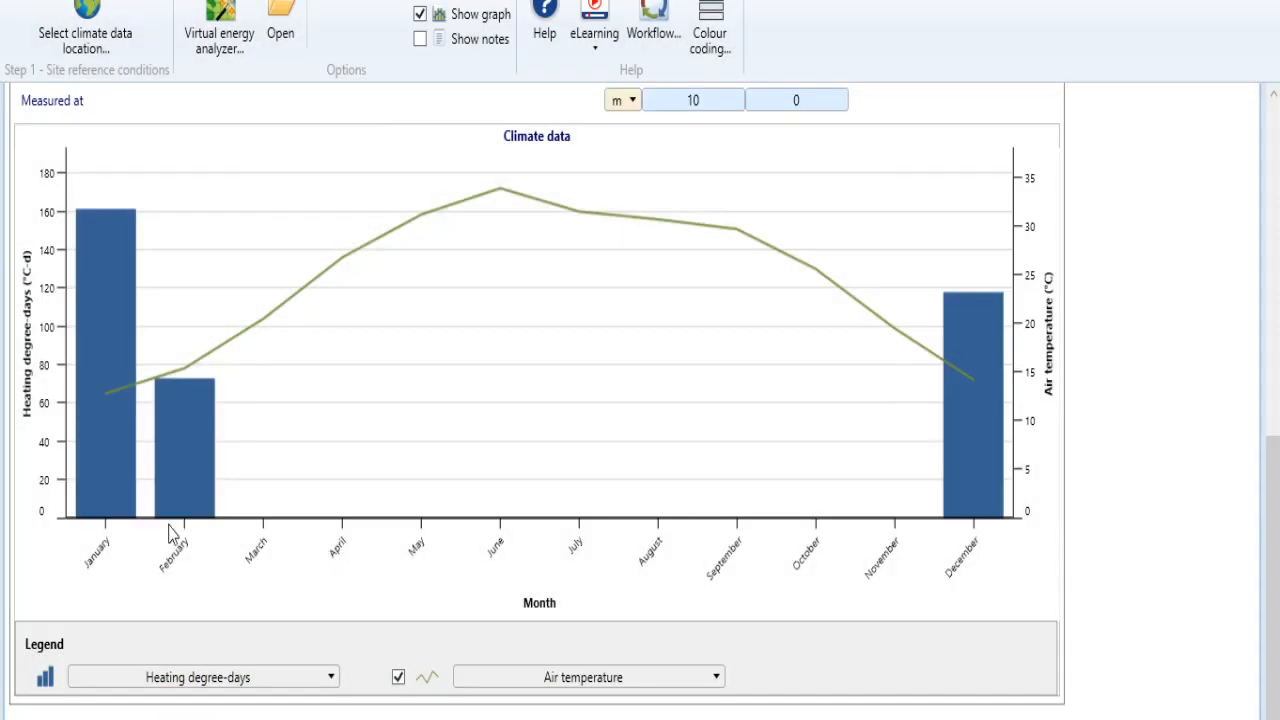
left_click(235, 678)
left_click(235, 680)
- Open the Facility worksheet and enter "Engineering Dose Viewers" as the party the study is prepared for
left_click(1274, 172)
left_click_drag(1279, 172, 1279, 138)
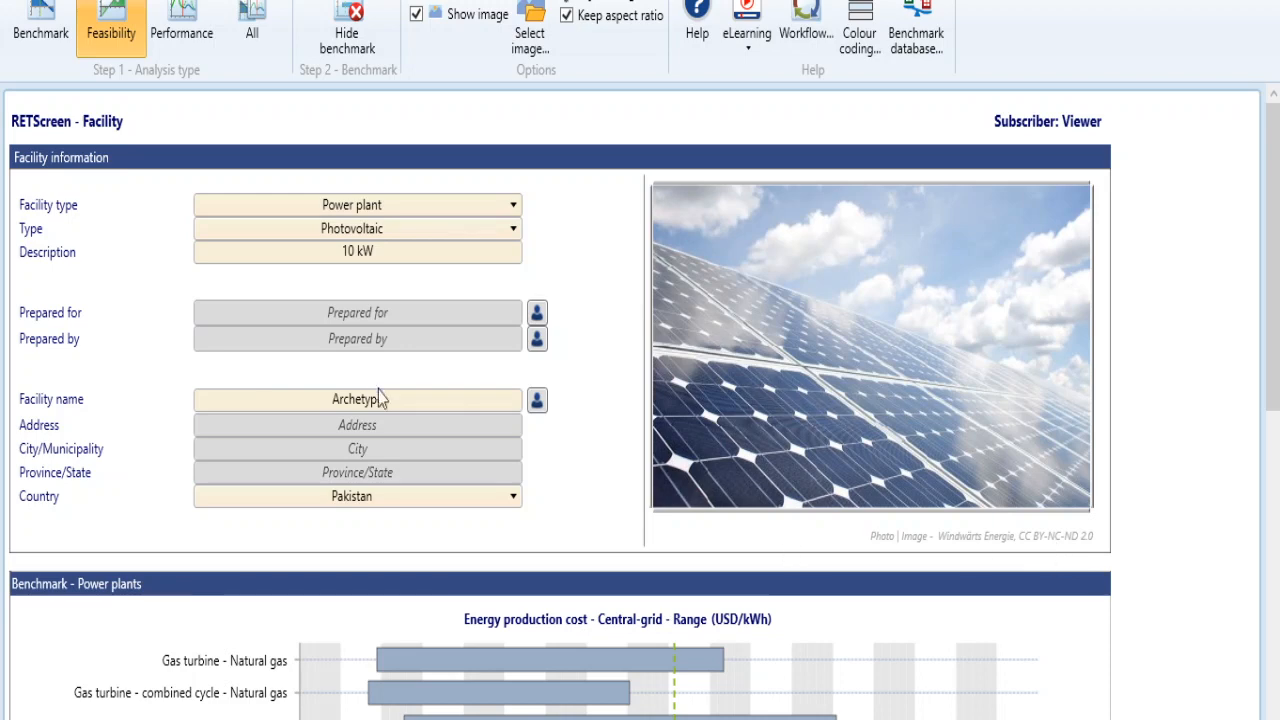
left_click(324, 251)
left_click(325, 322)
type("Engineering Dose View")
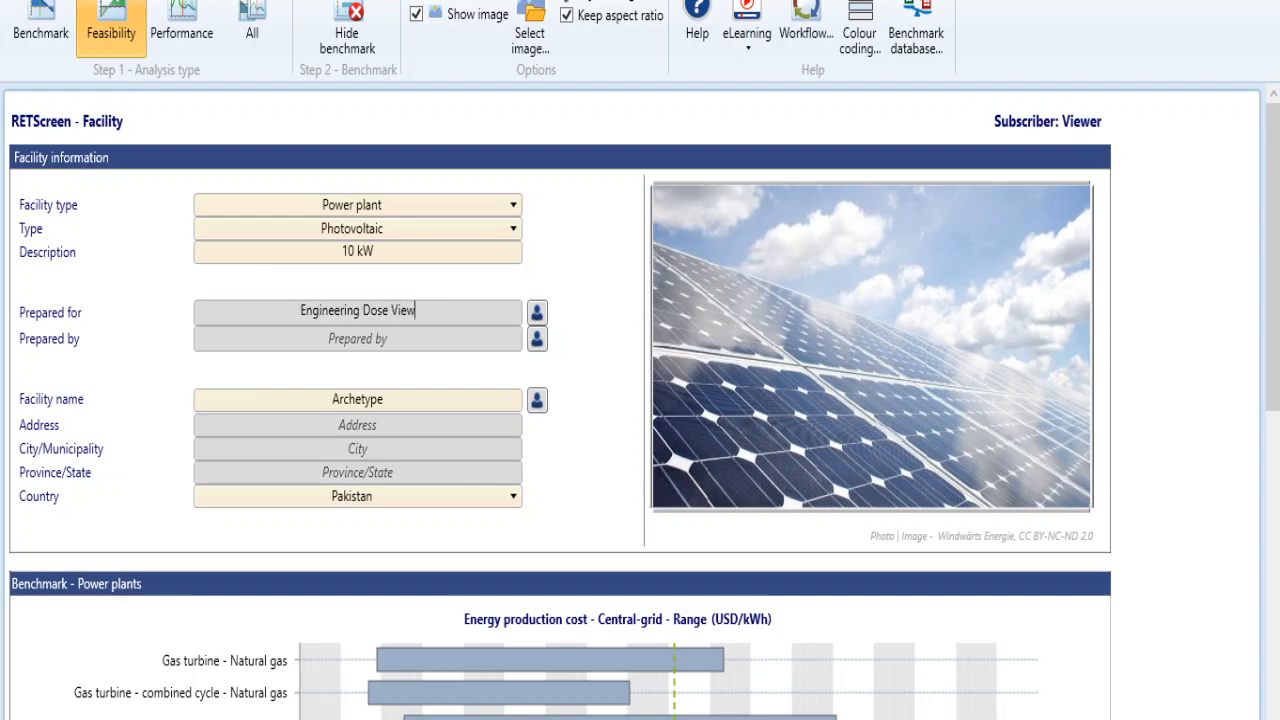
type("ers")
- Enter "Engineer" as the preparer of the study, leaving the address, city and province fields blank
left_click(354, 341)
type("Engr")
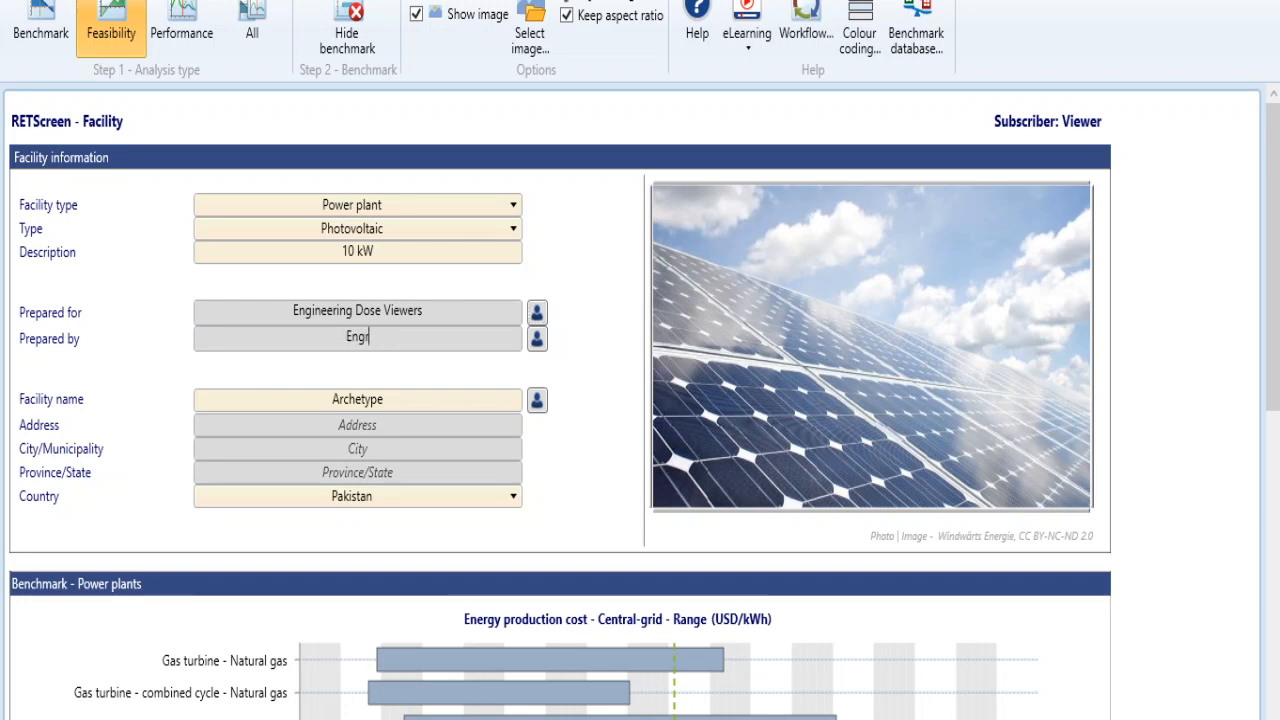
key("BackSpace")
type("ineer")
left_click(363, 430)
left_click(362, 449)
left_click(367, 472)
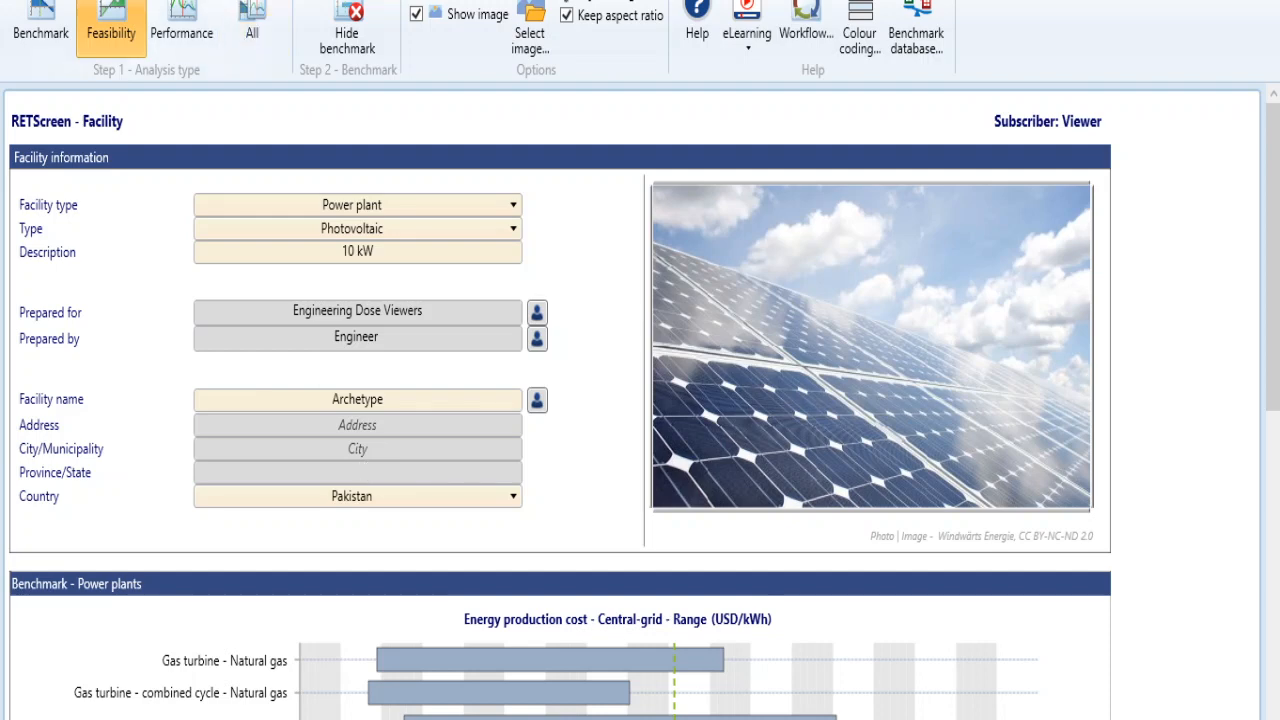
- Open the photovoltaic system in the Energy Model and change its description to "Photovoltaic - Mono"
left_click(245, 1)
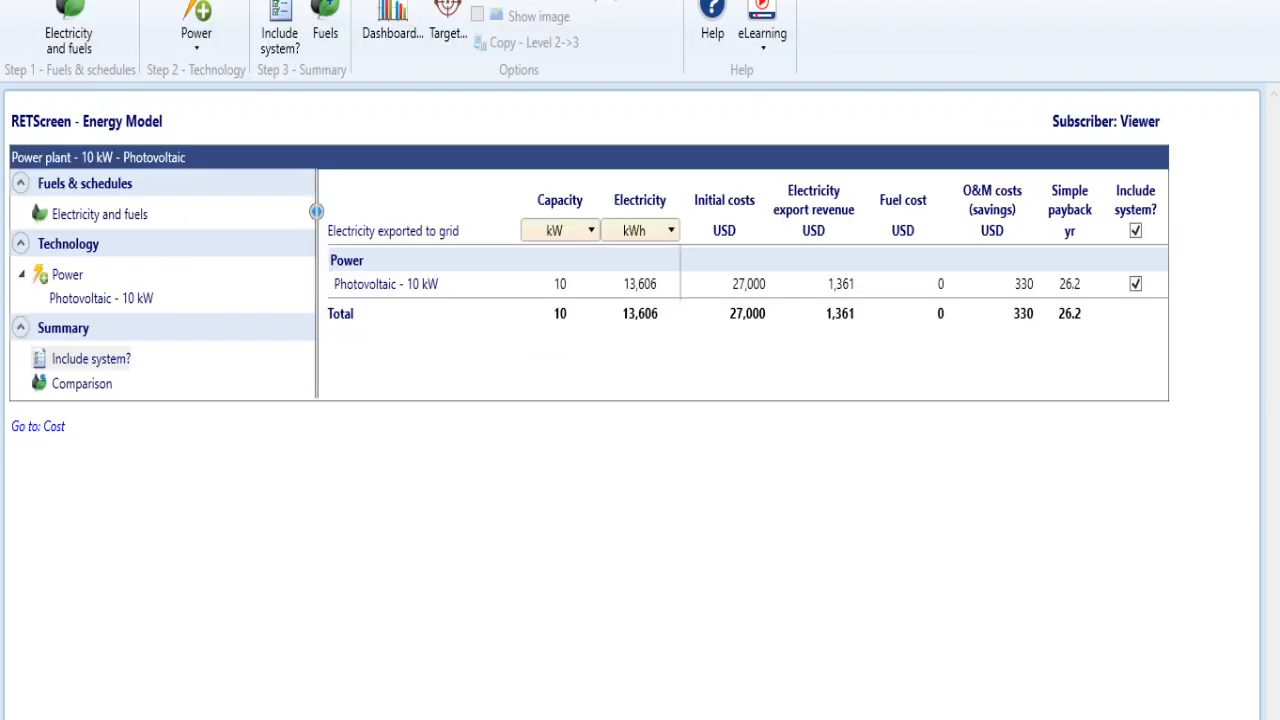
left_click(424, 290)
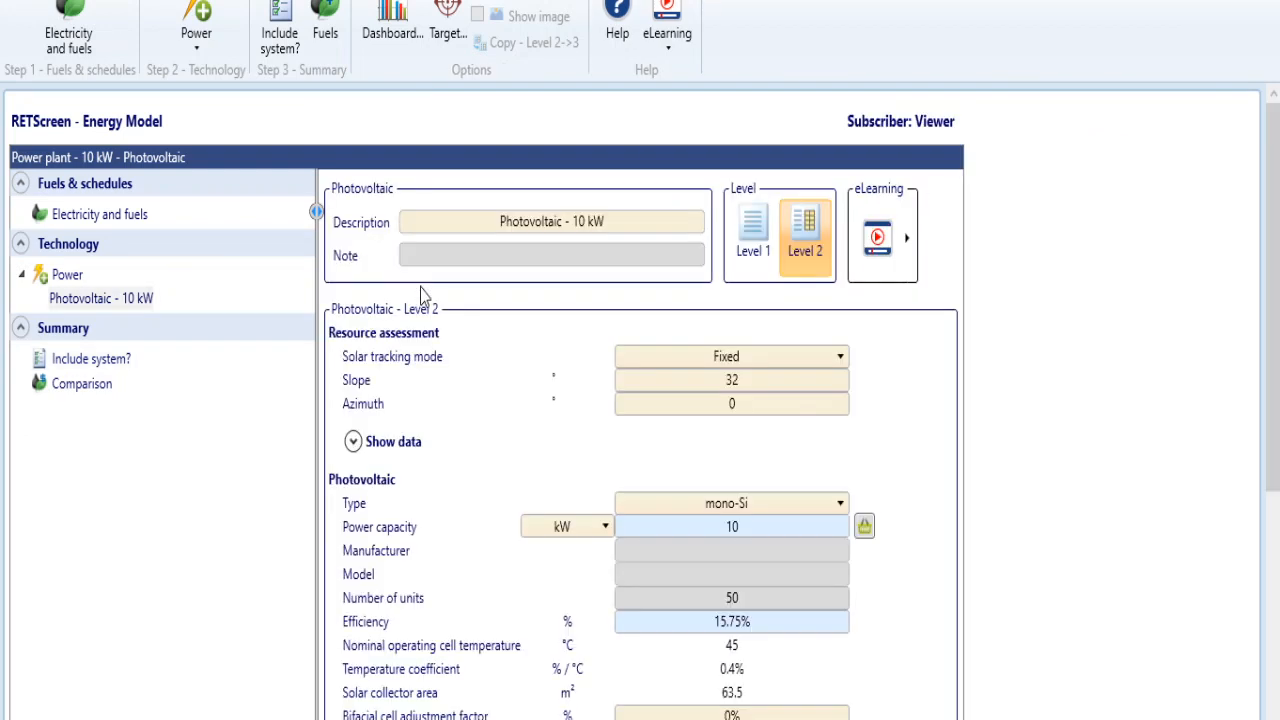
left_click(611, 221)
key("BackSpace")
key("BackSpace")
key("BackSpace")
key("BackSpace")
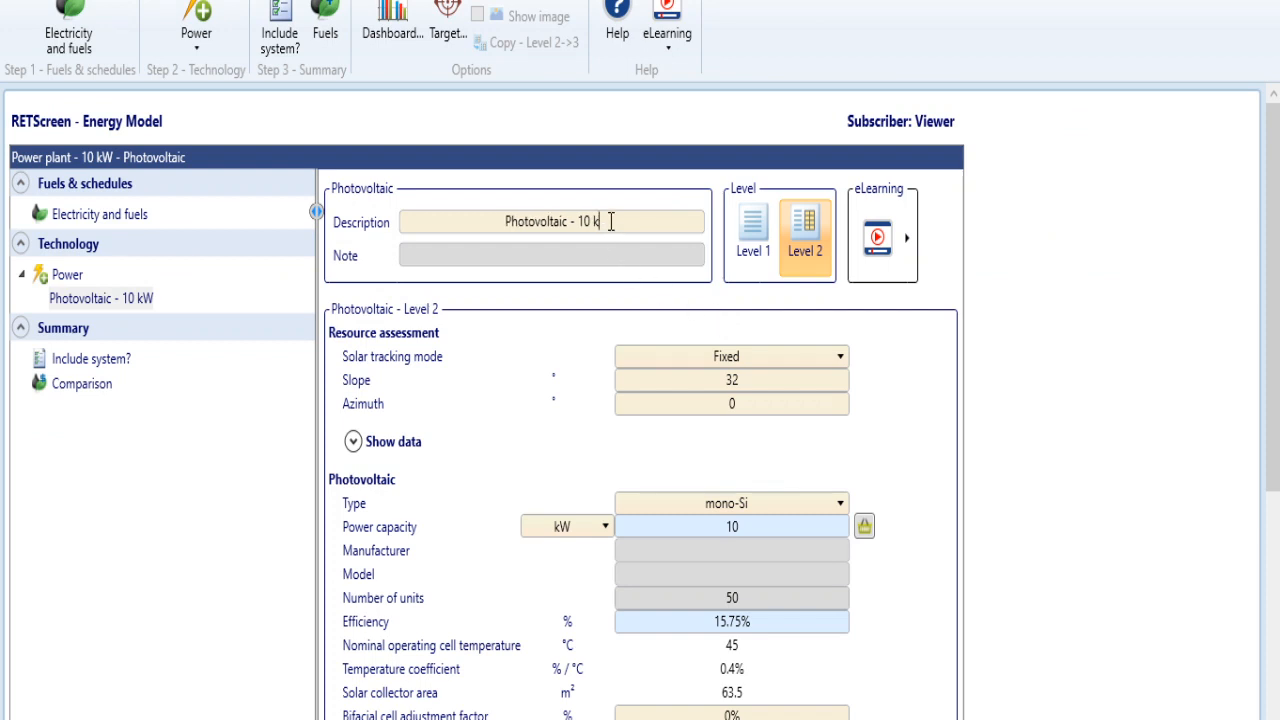
key("BackSpace")
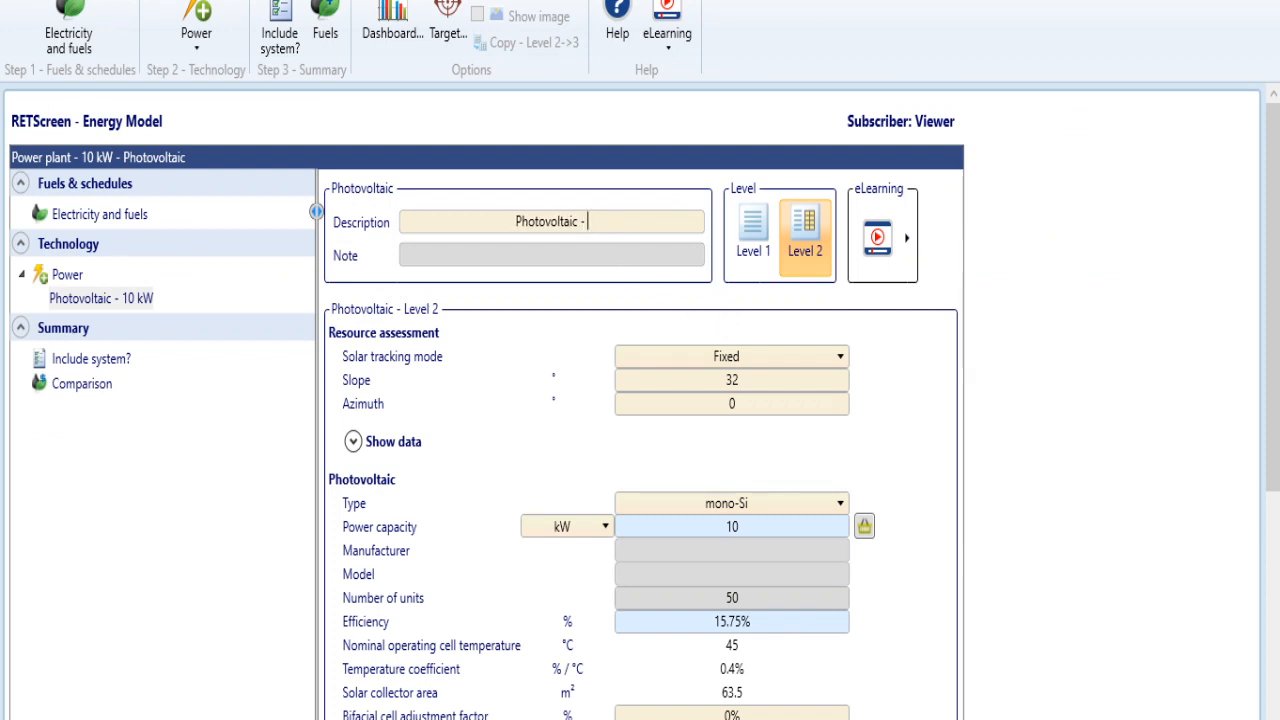
type("Mono")
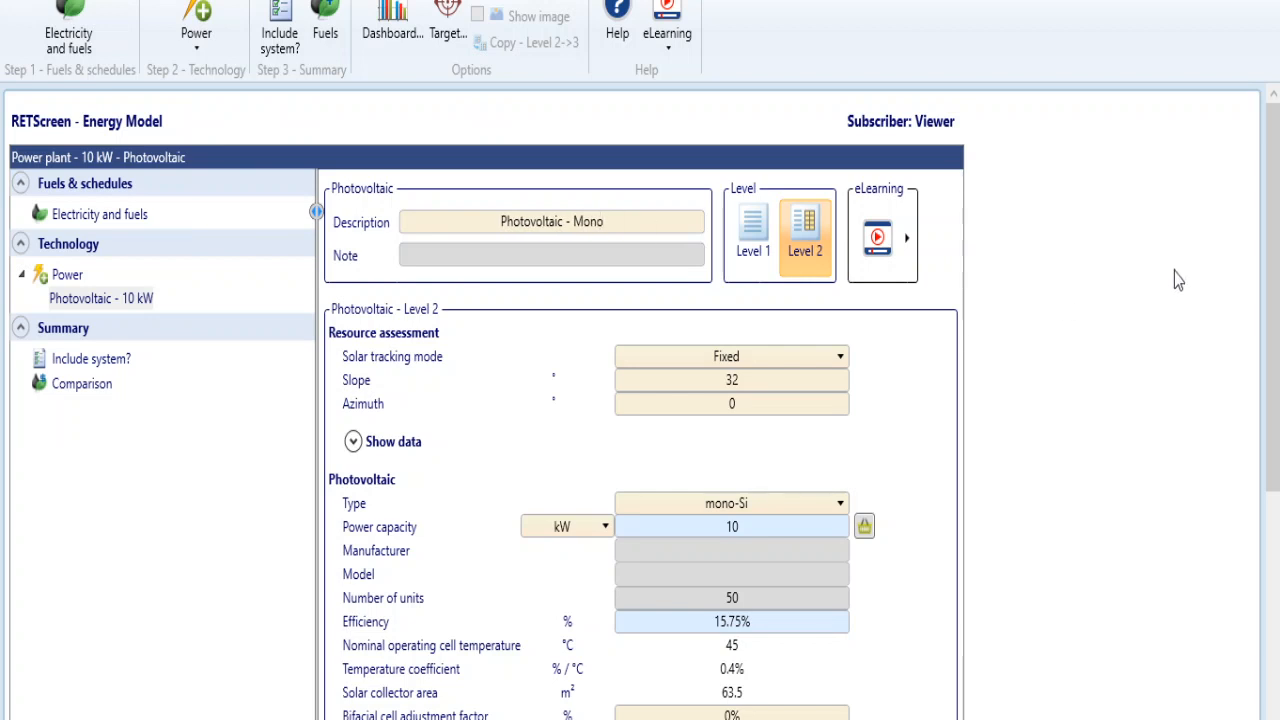
- Set the unit of the photovoltaic power capacity to W
scroll(1272, 265, "down", 3)
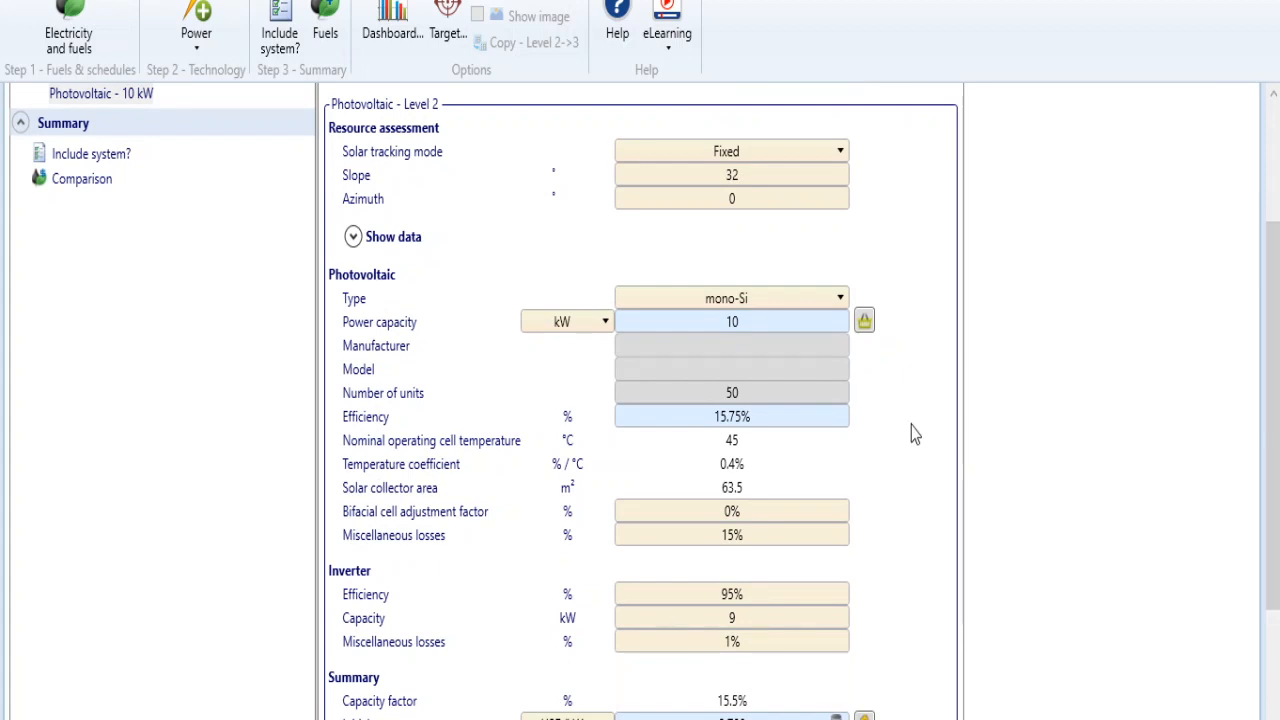
double_click(784, 327)
left_click(593, 323)
left_click(569, 347)
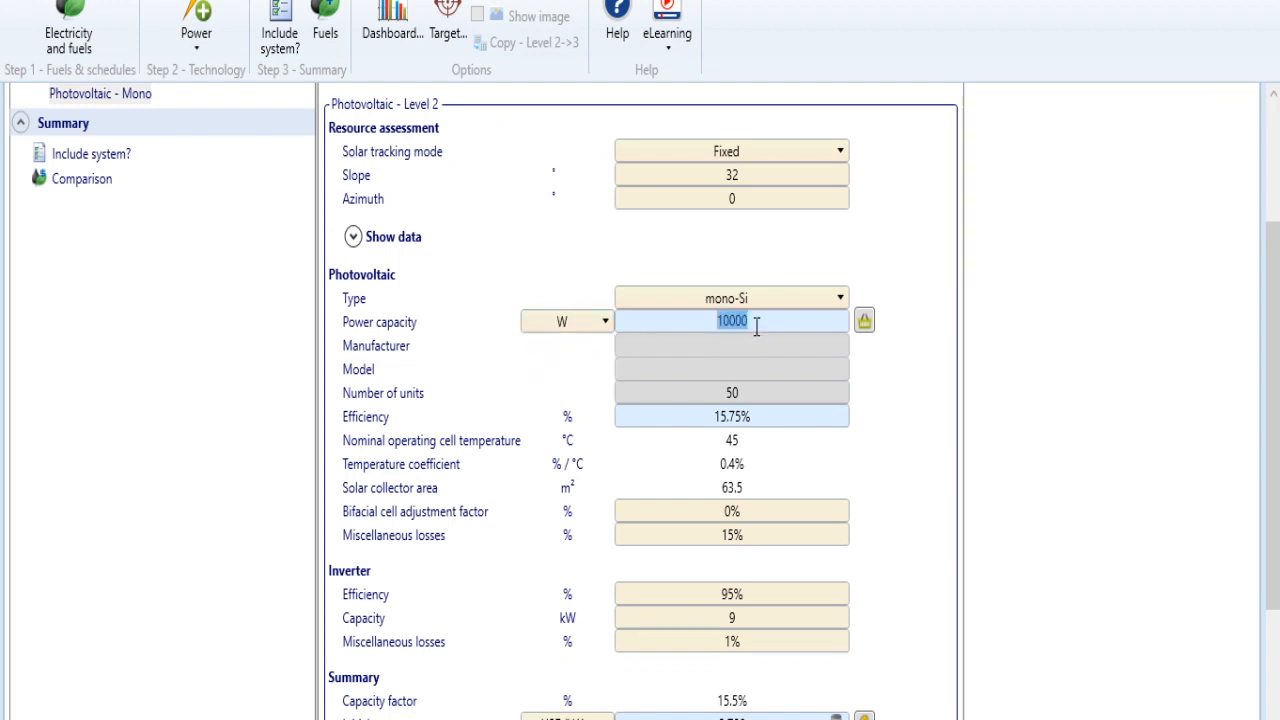
- Set the photovoltaic power capacity to 5,000 and keep its unit as W
type("5")
type("000")
left_click(571, 322)
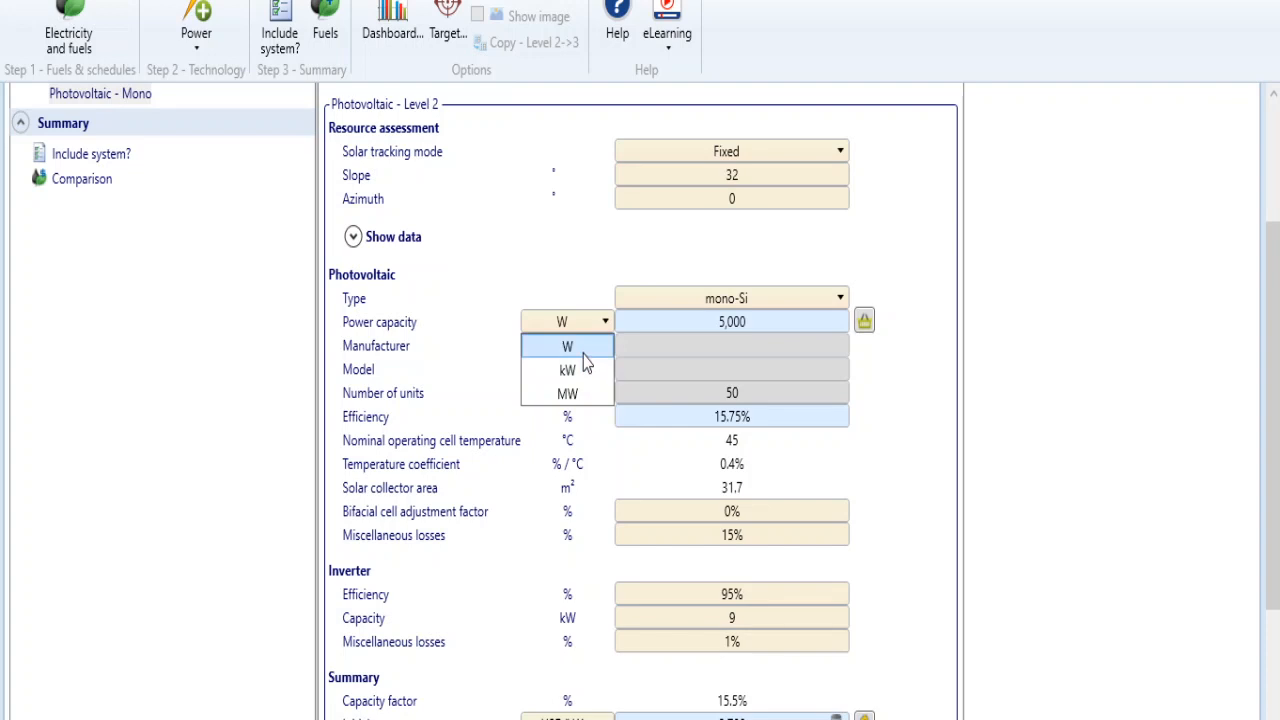
left_click(584, 350)
- From the product database, choose Sunpower as the manufacturer and mono-Si - E19-310-COM as the photovoltaic model
left_click(865, 320)
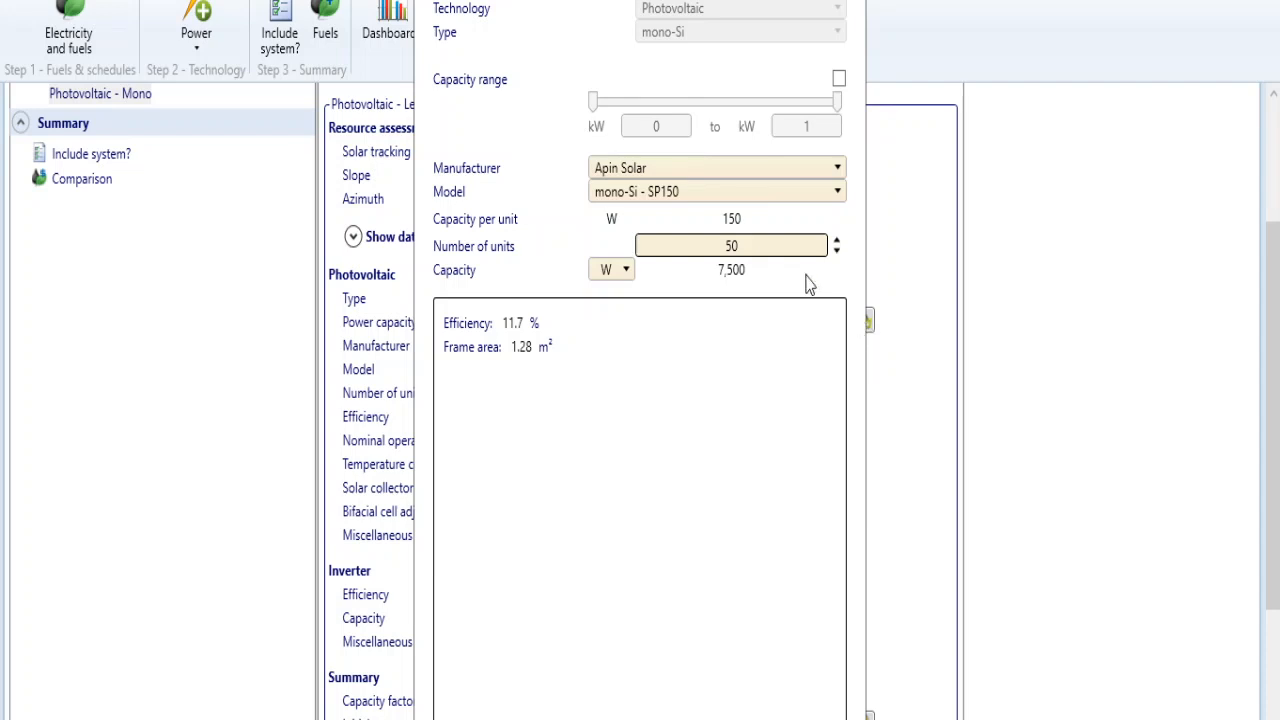
left_click(733, 174)
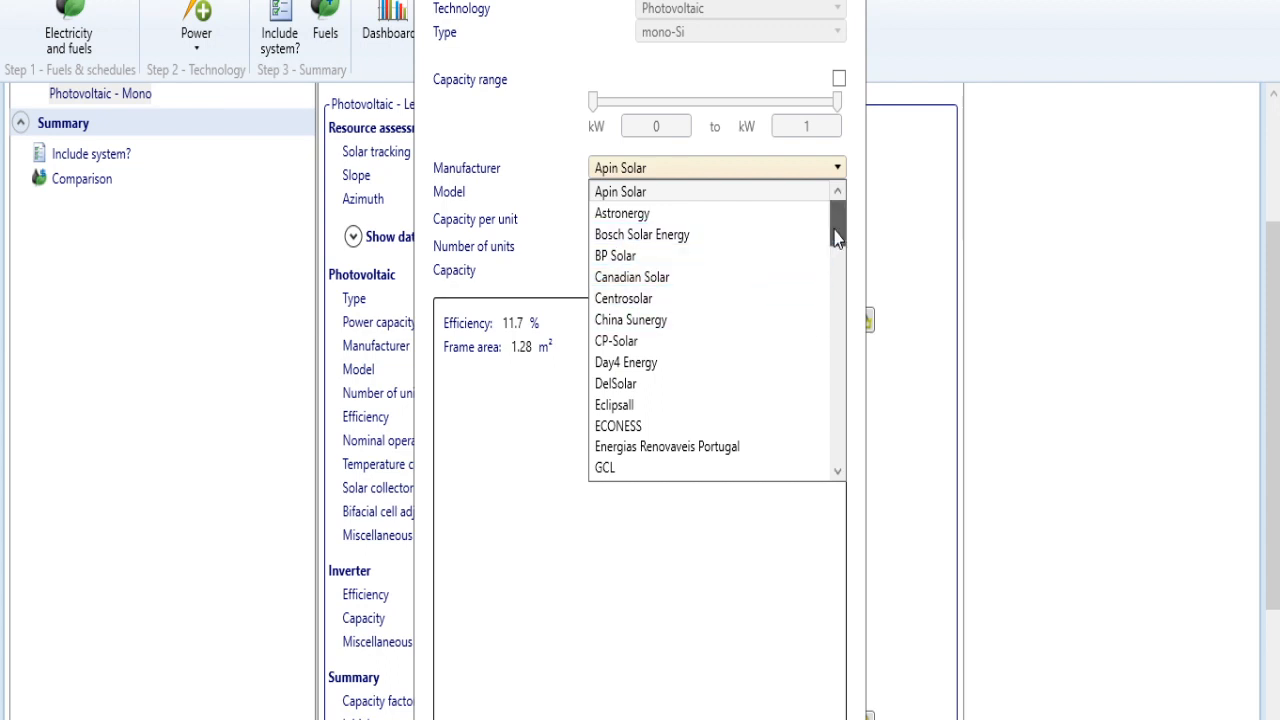
left_click_drag(837, 225, 840, 545)
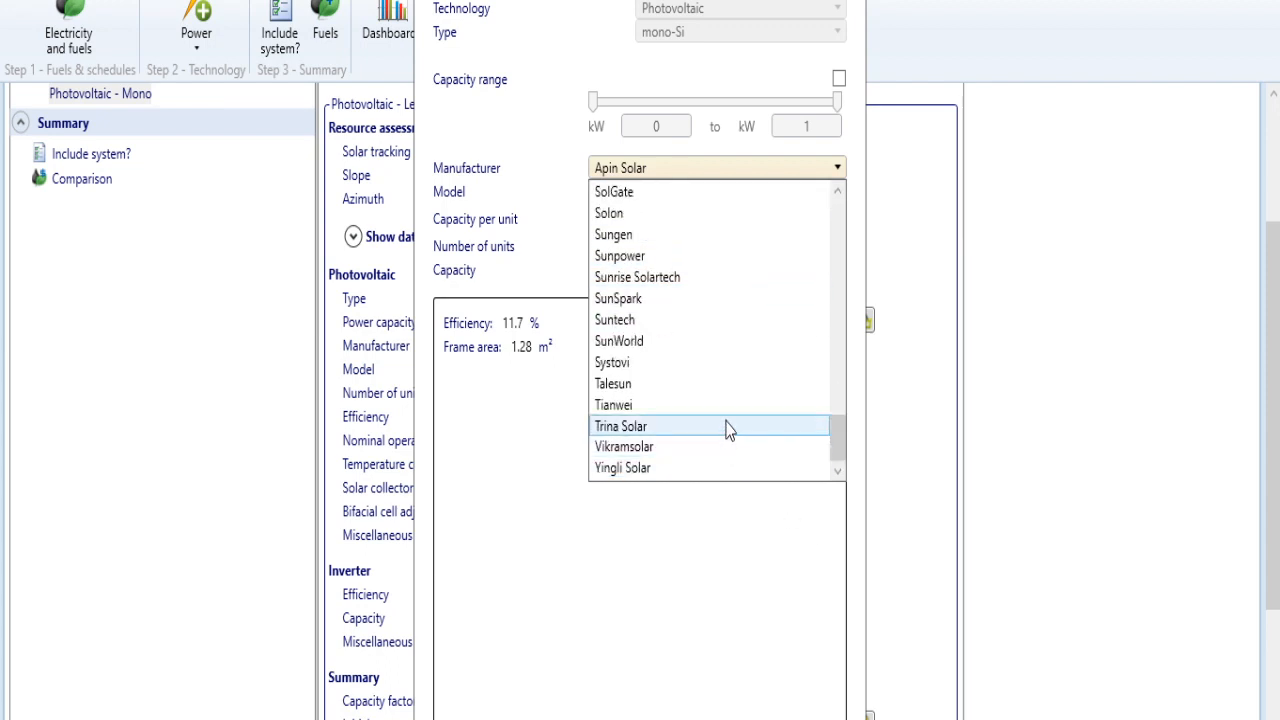
left_click(735, 257)
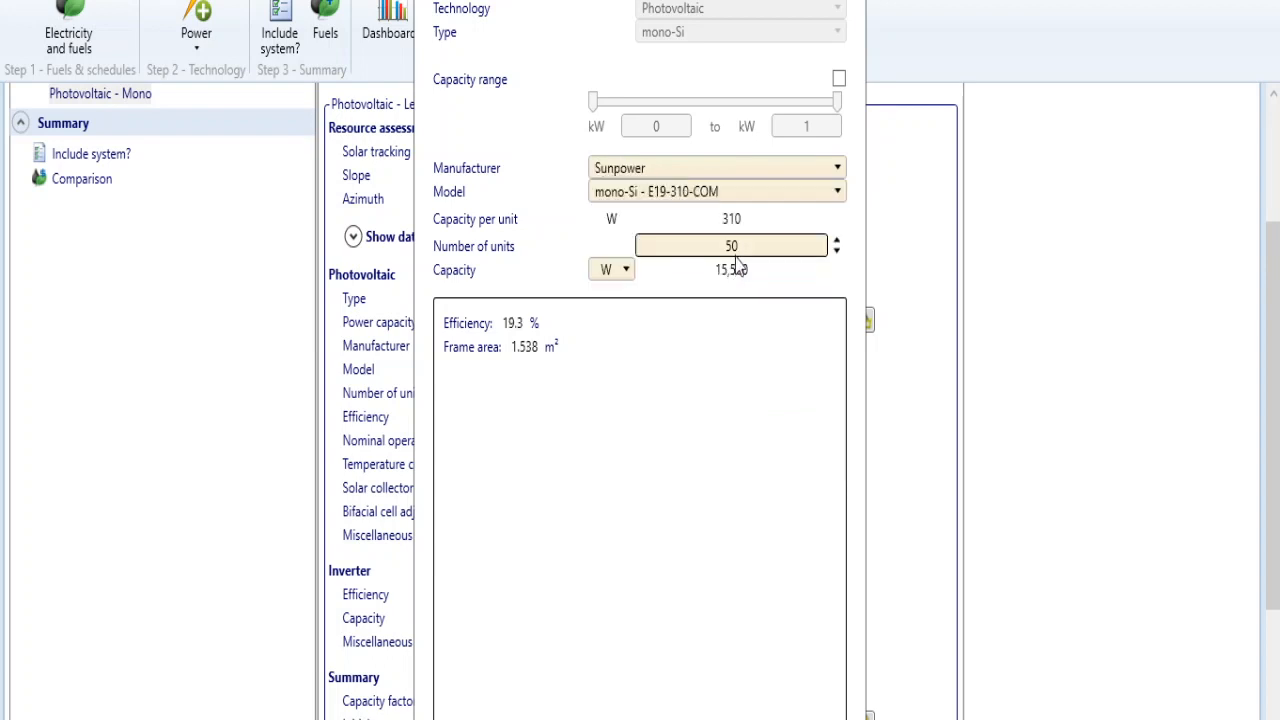
left_click(731, 193)
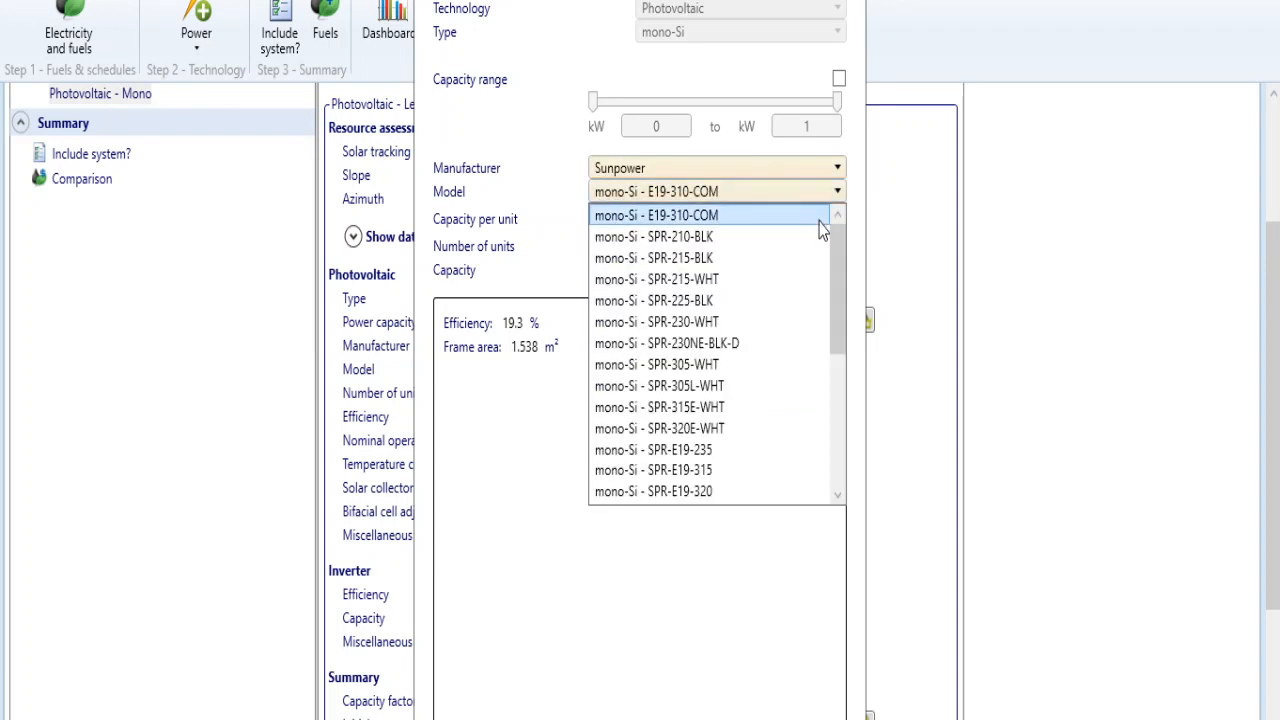
left_click_drag(836, 255, 838, 460)
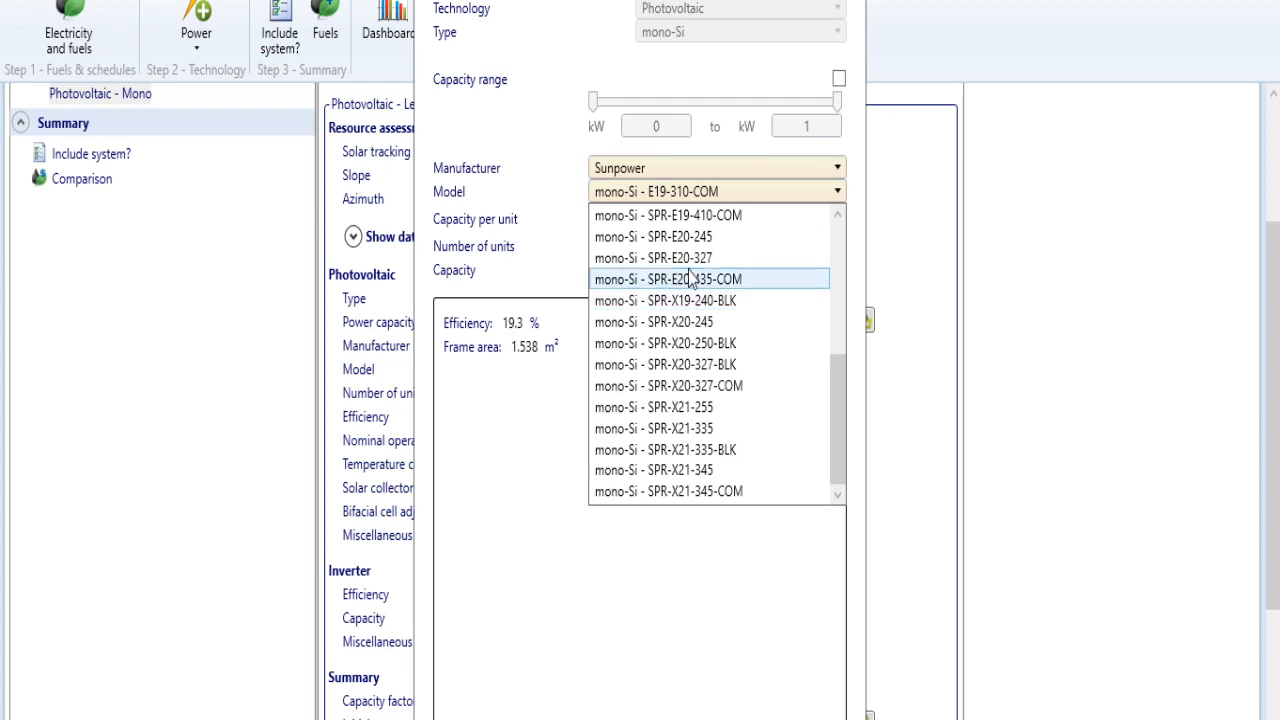
left_click(837, 270)
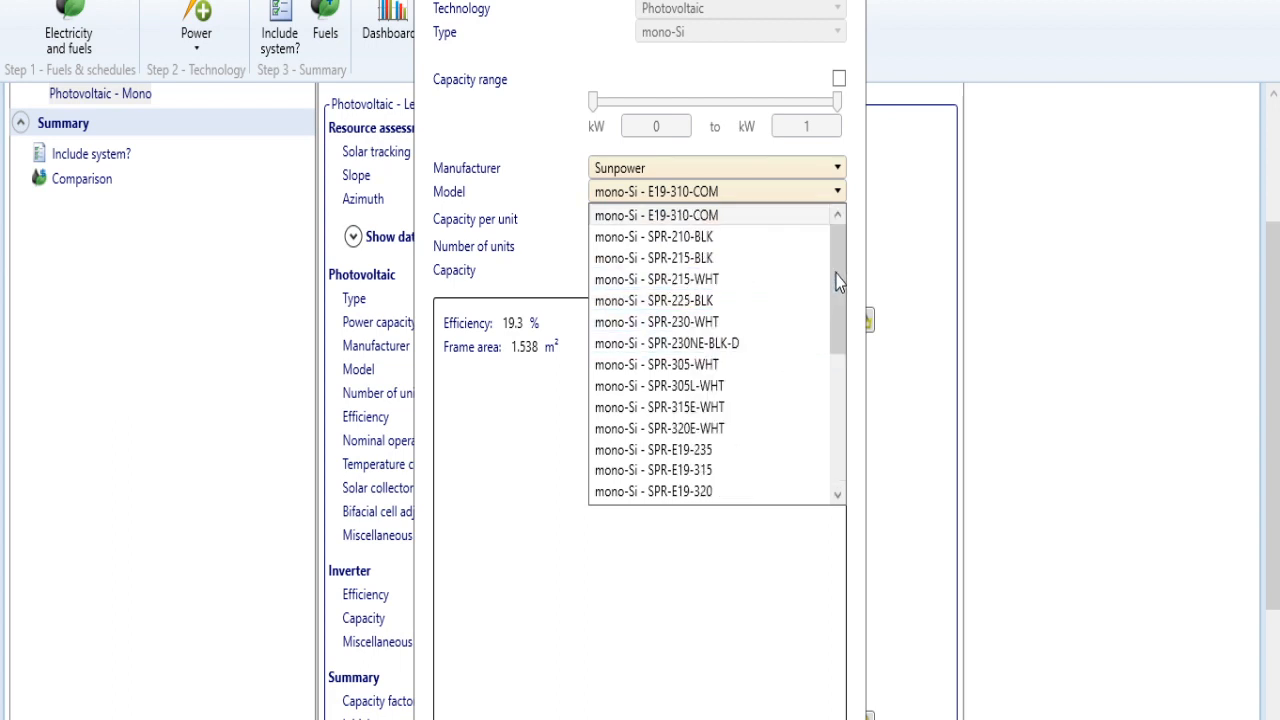
left_click(734, 221)
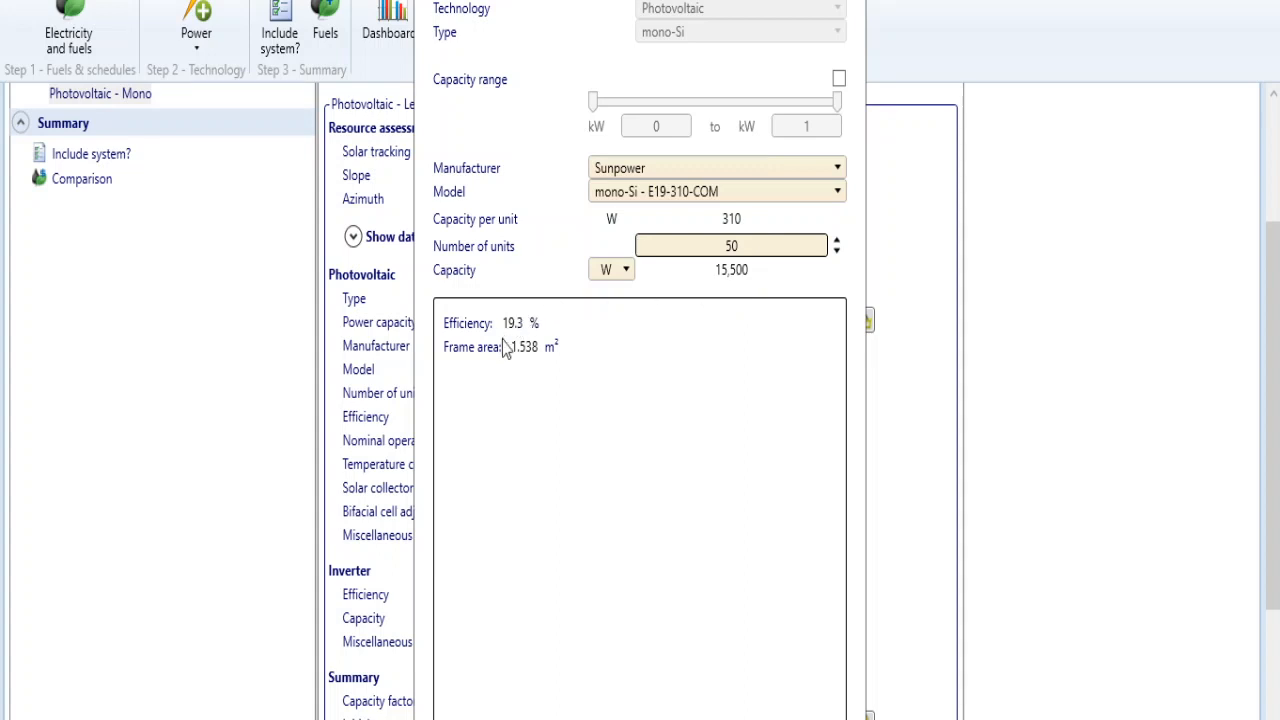
- Set the number of Sunpower units to 16 and apply the product data to the photovoltaic system
left_click(837, 251)
left_click(837, 251)
left_click(837, 251)
left_click(837, 251)
double_click(837, 251)
double_click(837, 251)
double_click(837, 251)
double_click(837, 251)
double_click(837, 251)
double_click(837, 251)
double_click(837, 251)
double_click(837, 251)
double_click(837, 251)
triple_click(837, 251)
triple_click(837, 251)
left_click(837, 251)
left_click(837, 251)
left_click(837, 251)
left_click(837, 251)
left_click(837, 251)
left_click(837, 251)
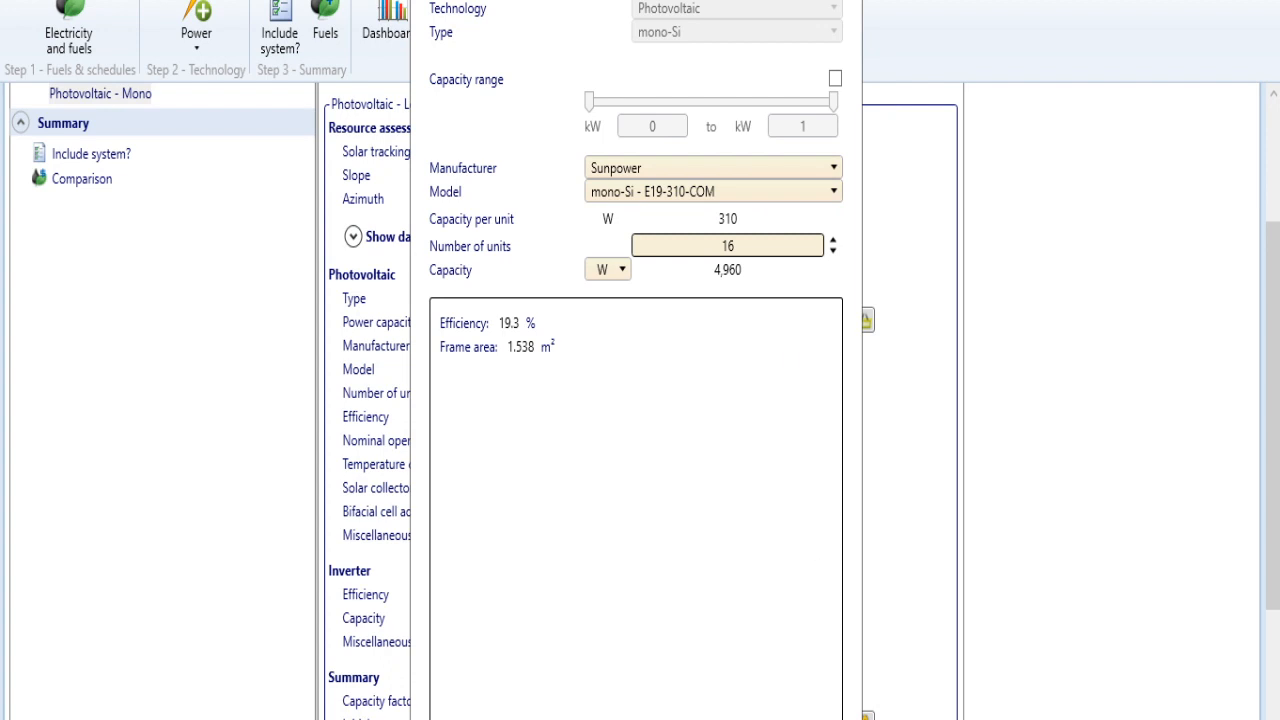
left_click(805, 717)
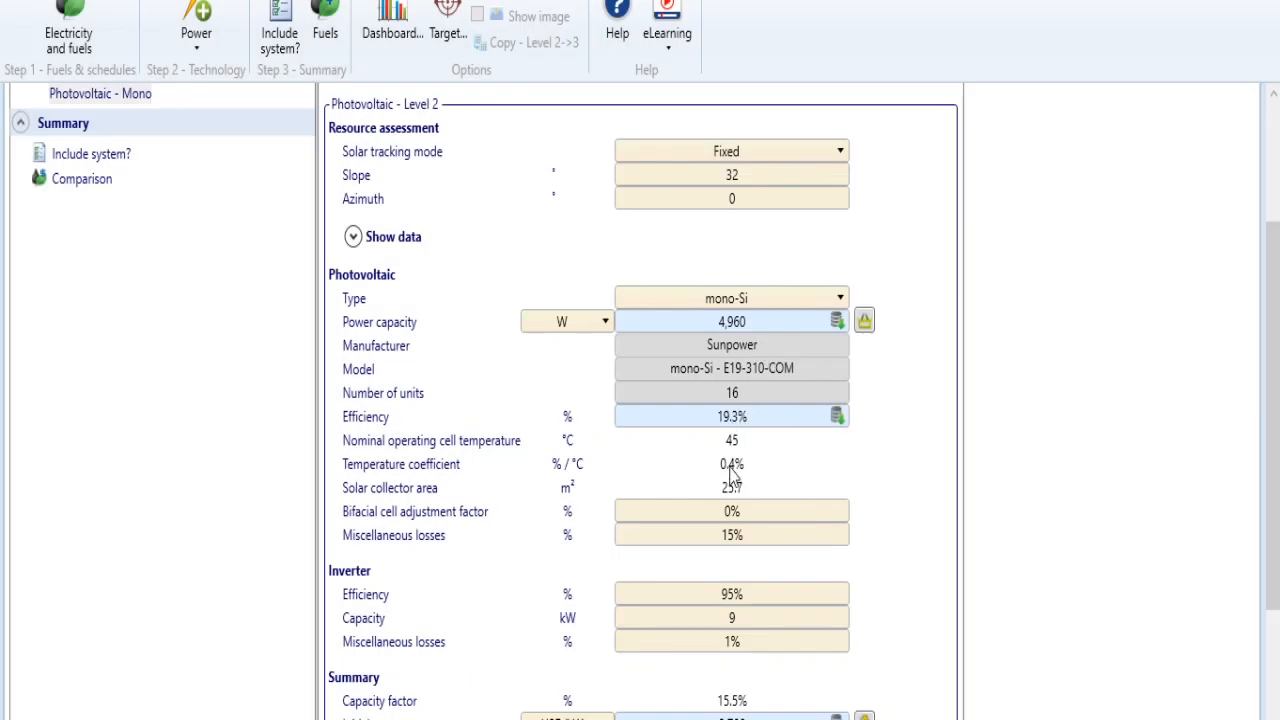
- Set the photovoltaic miscellaneous losses to 20%
left_click(729, 538)
type("20")
key("Return")
- Configure the inverter with 99% efficiency, 5 kW capacity and 5% miscellaneous losses
left_click_drag(1276, 373, 1277, 510)
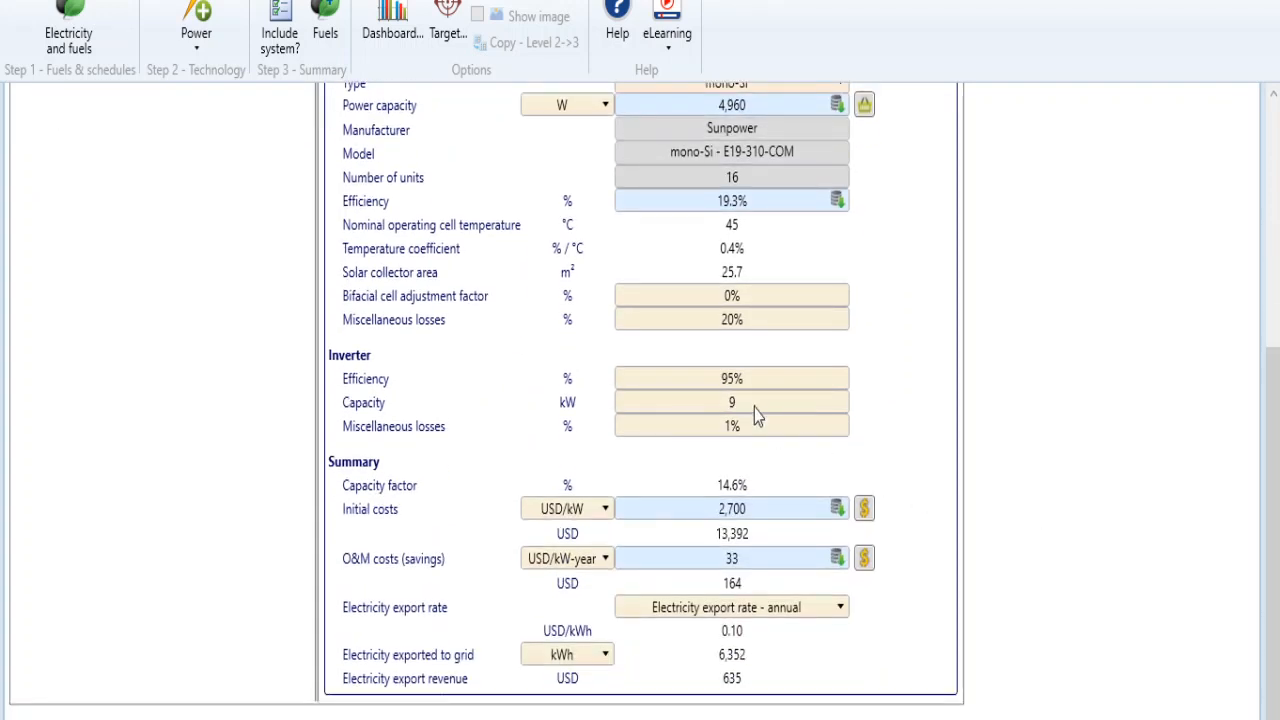
type("99")
key("Return")
type("5")
key("Return")
left_click(757, 434)
type("5")
key("Return")
- Set the initial costs to 600 USD/kW and the O&M costs to 5 USD/kW-year in the system summary
left_click(738, 516)
type("600")
key("Return")
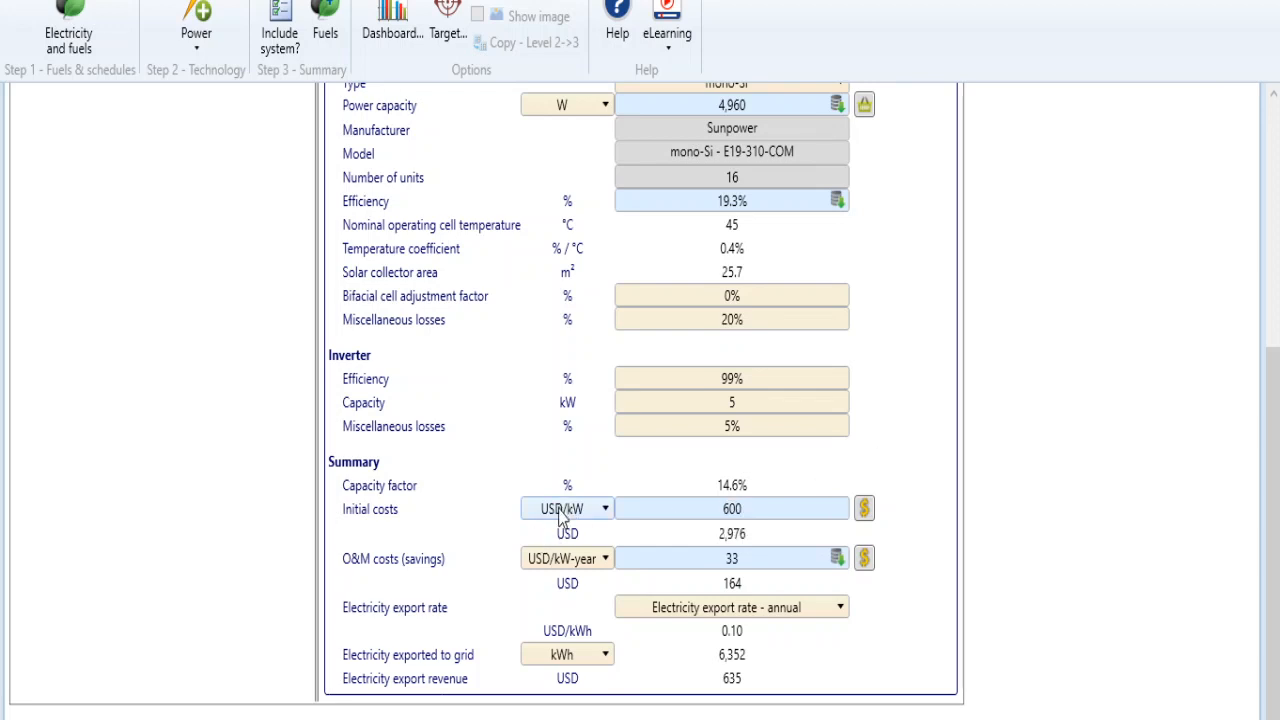
double_click(733, 574)
type("5")
left_click(567, 573)
left_click(594, 656)
left_click(595, 679)
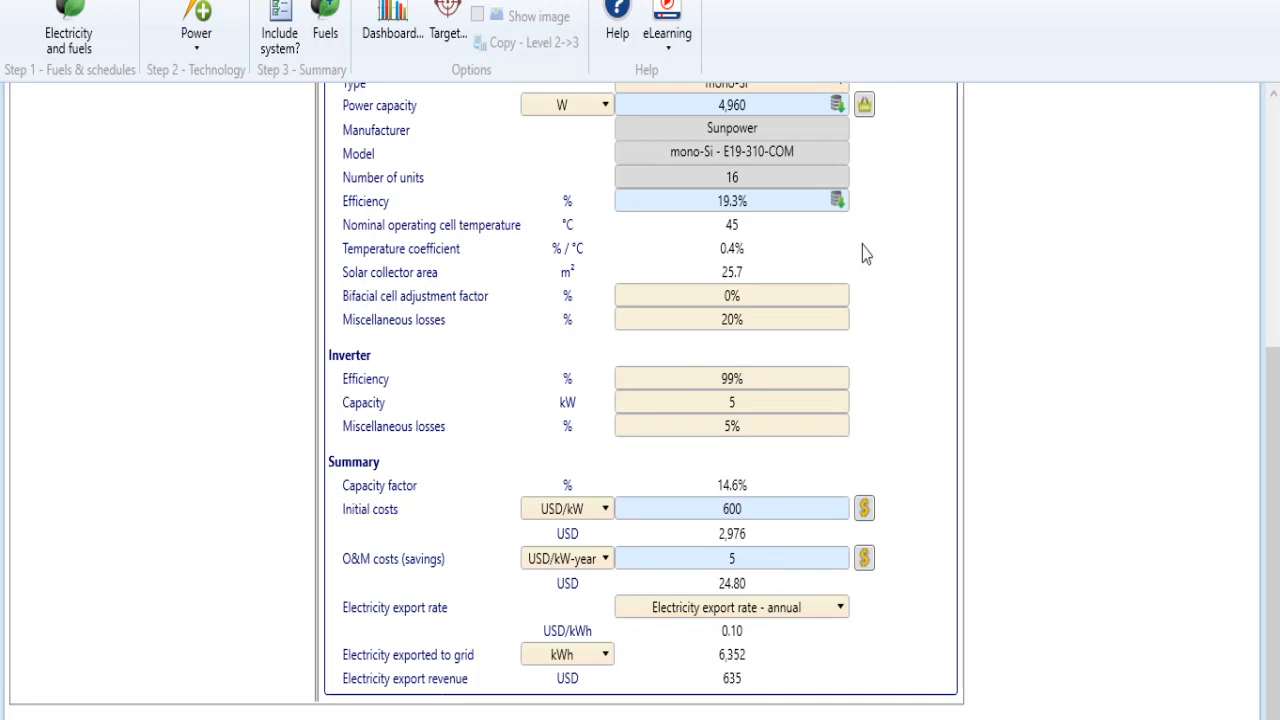
- Review the power capacity, losses and inverter inputs together with the electricity exported to the grid and the export revenue
left_click_drag(1273, 395, 1273, 389)
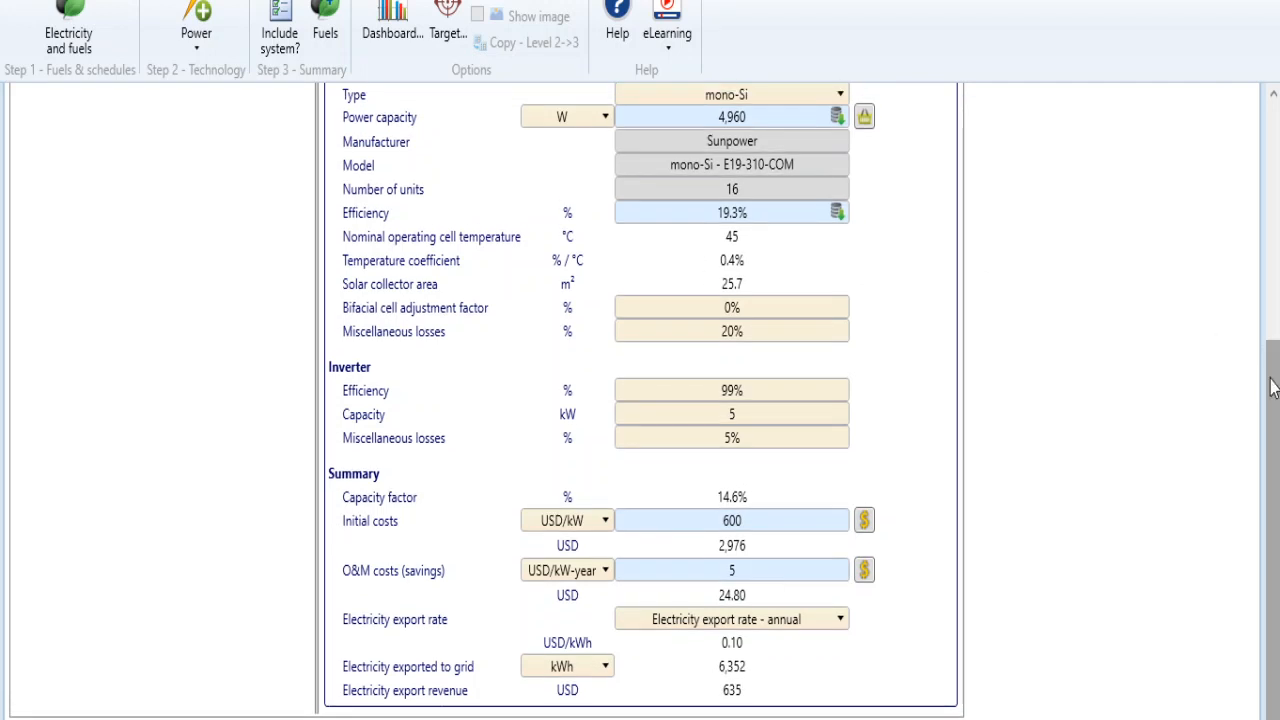
left_click(742, 118)
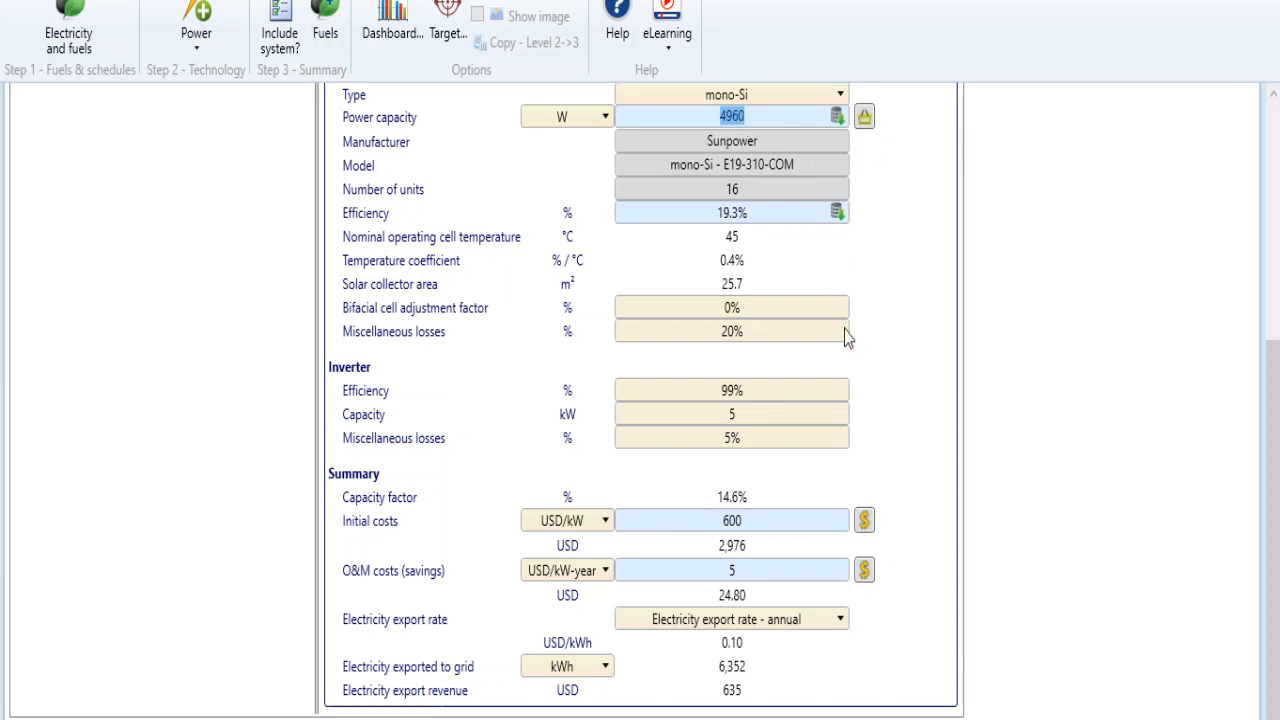
left_click(774, 334)
left_click(764, 388)
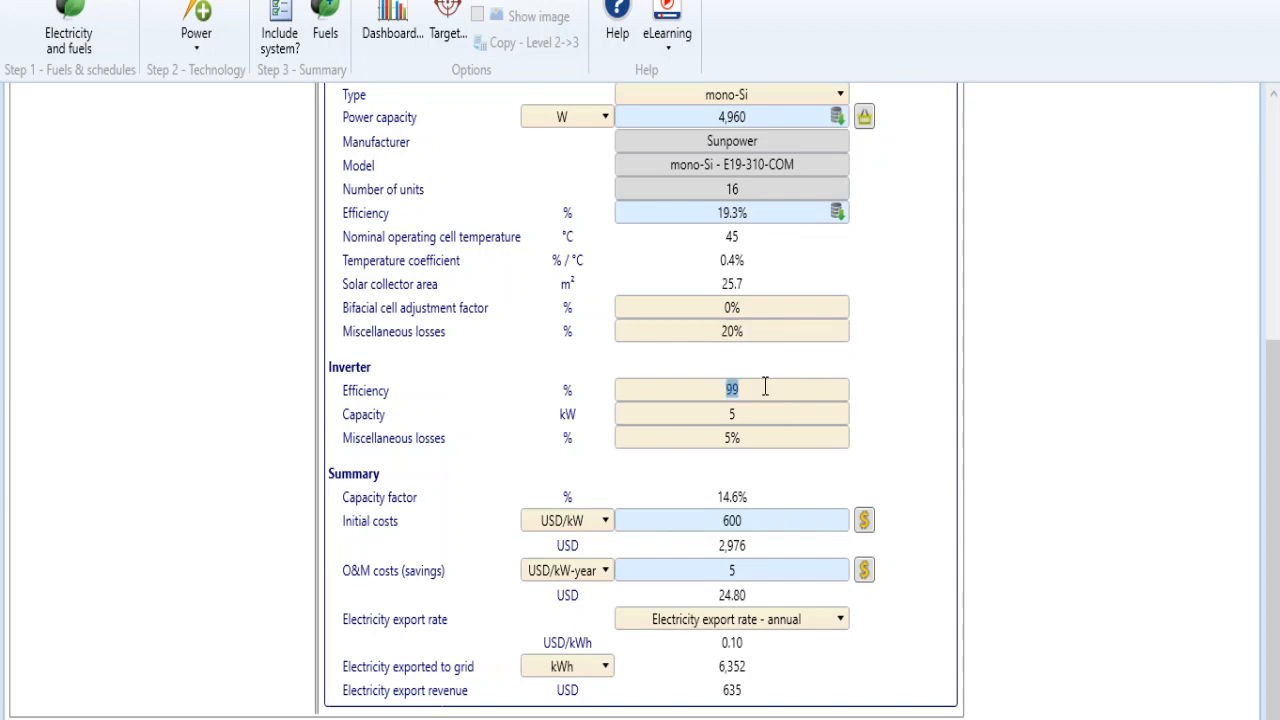
left_click(762, 436)
left_click(740, 669)
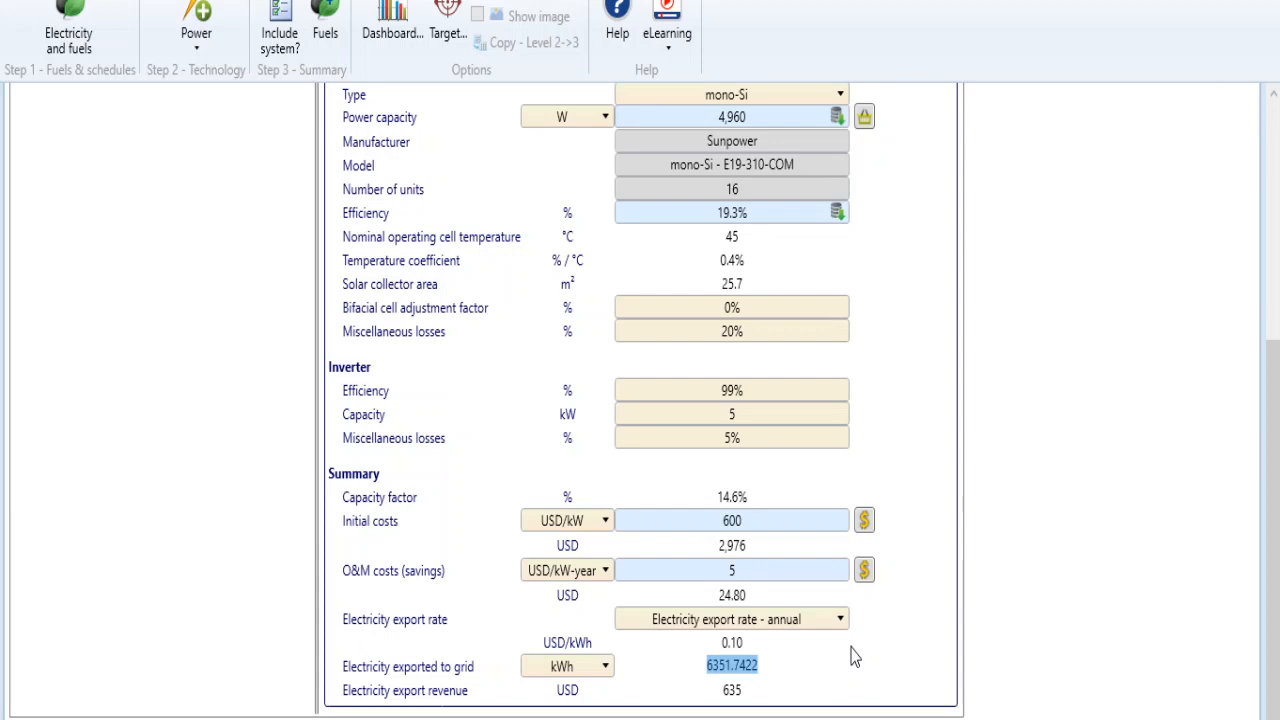
left_click(798, 662)
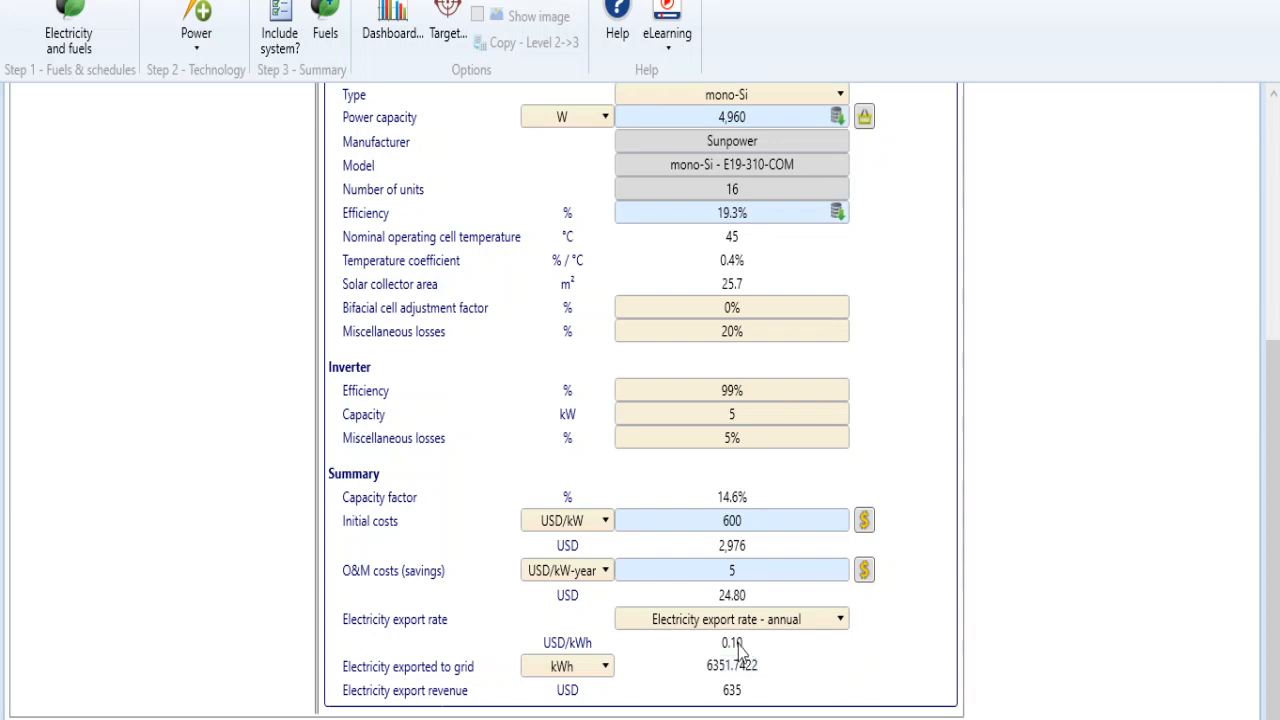
left_click(734, 699)
left_click(911, 519)
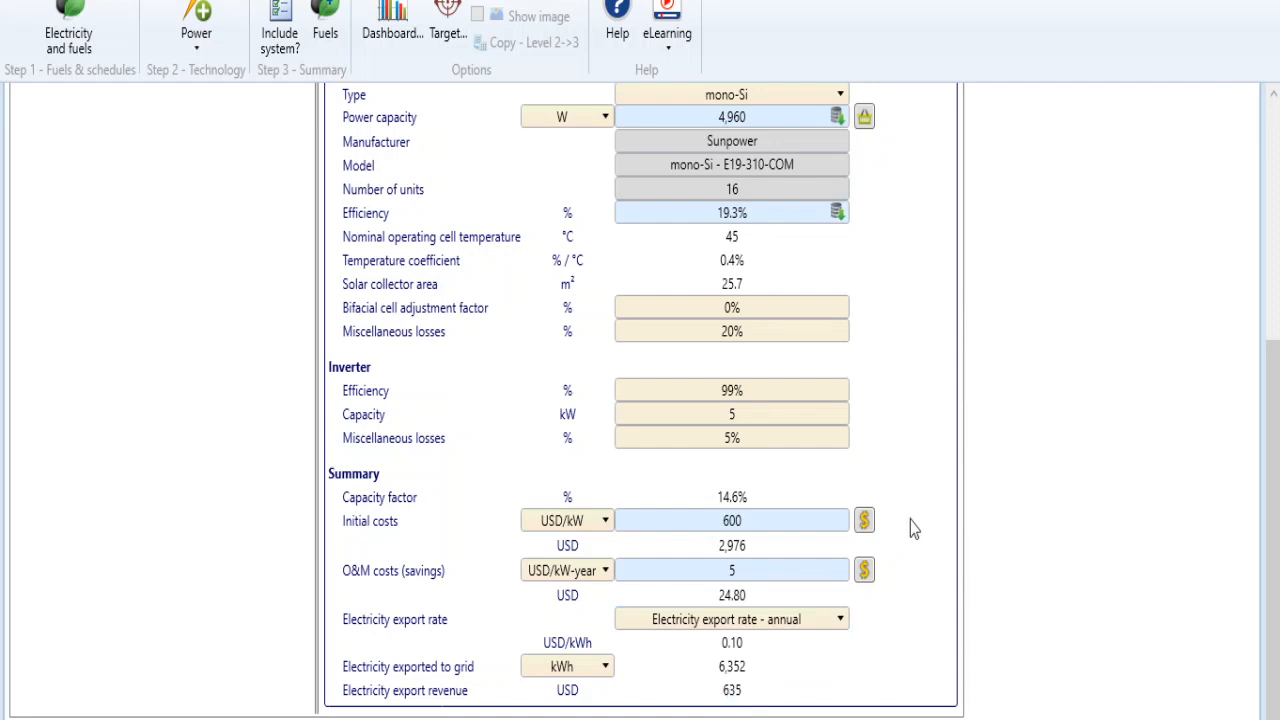
- Examine the slope and the monthly solar radiation and exported electricity table of the mono system, and collapse the table
left_click_drag(1273, 458, 1276, 278)
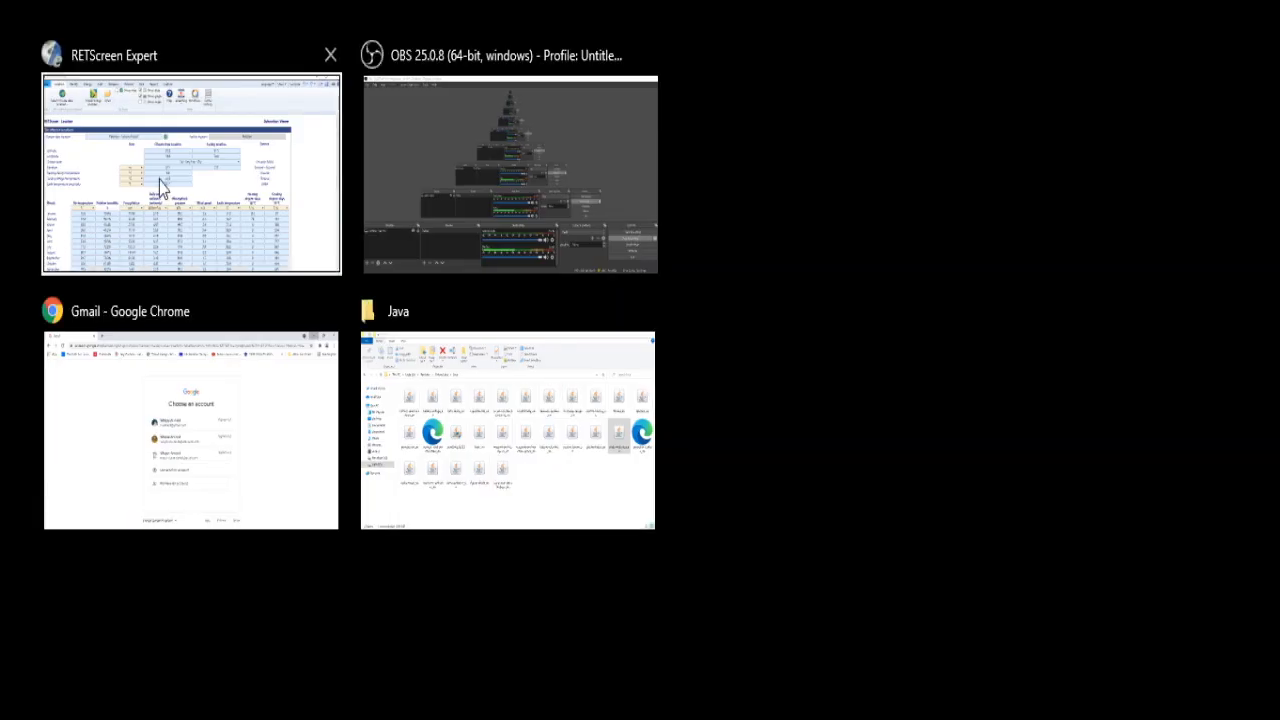
left_click(159, 181)
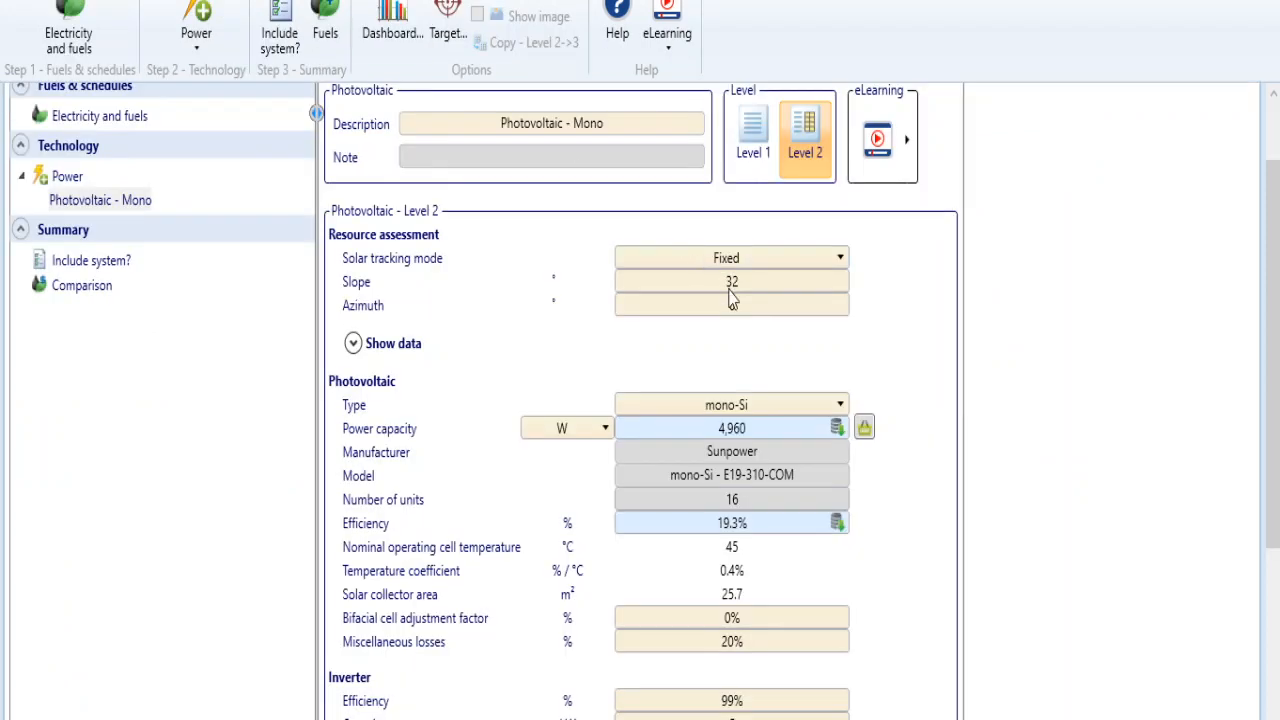
double_click(730, 285)
left_click(353, 349)
key("super+Tab")
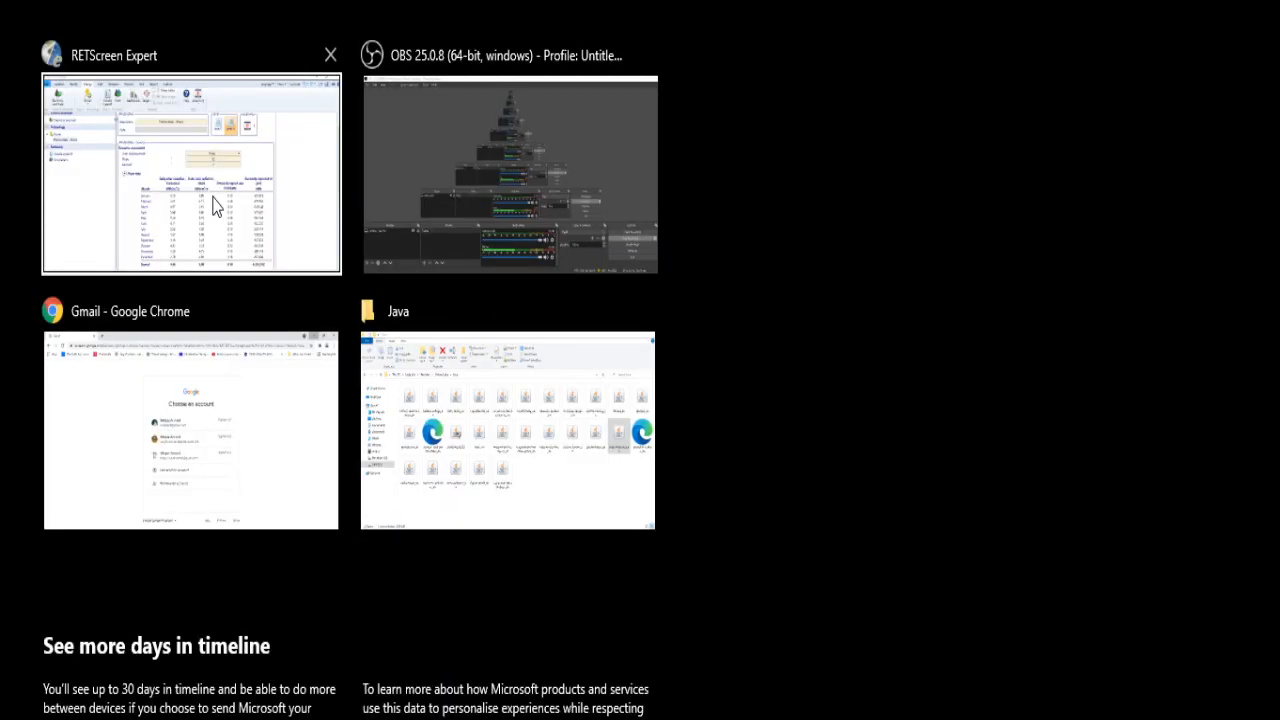
left_click(214, 202)
left_click_drag(1272, 312, 1272, 377)
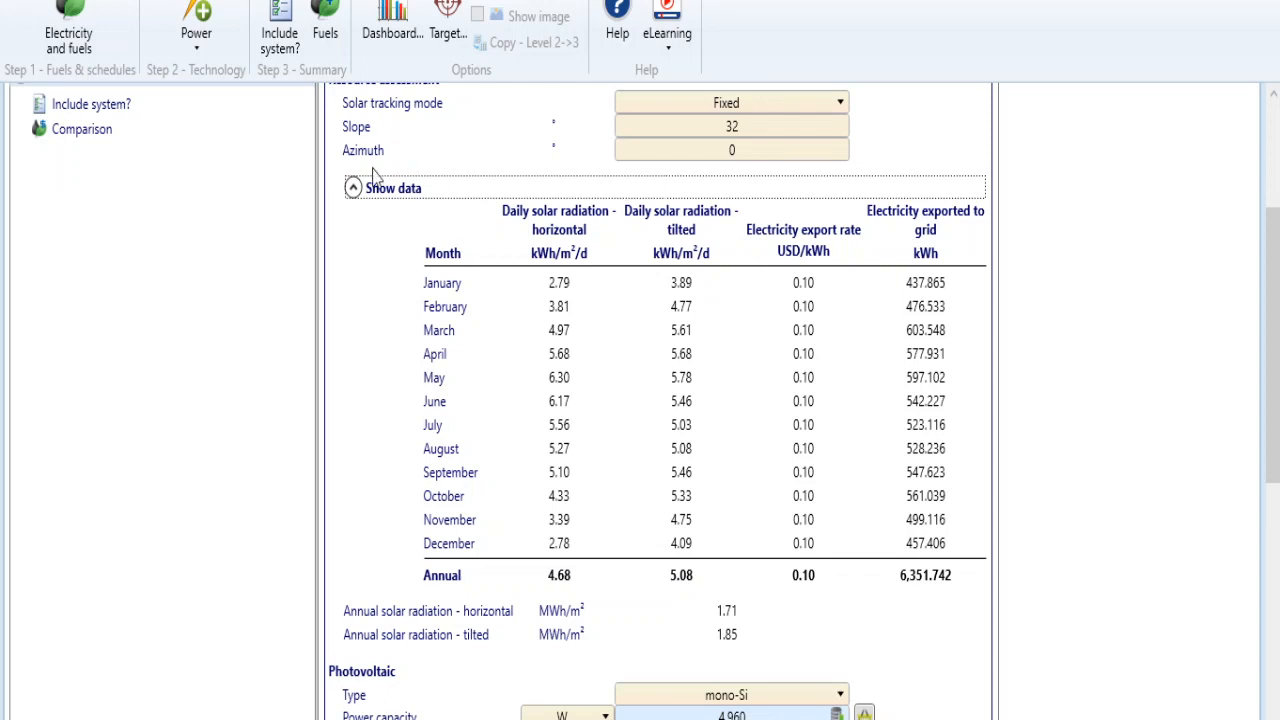
left_click(351, 196)
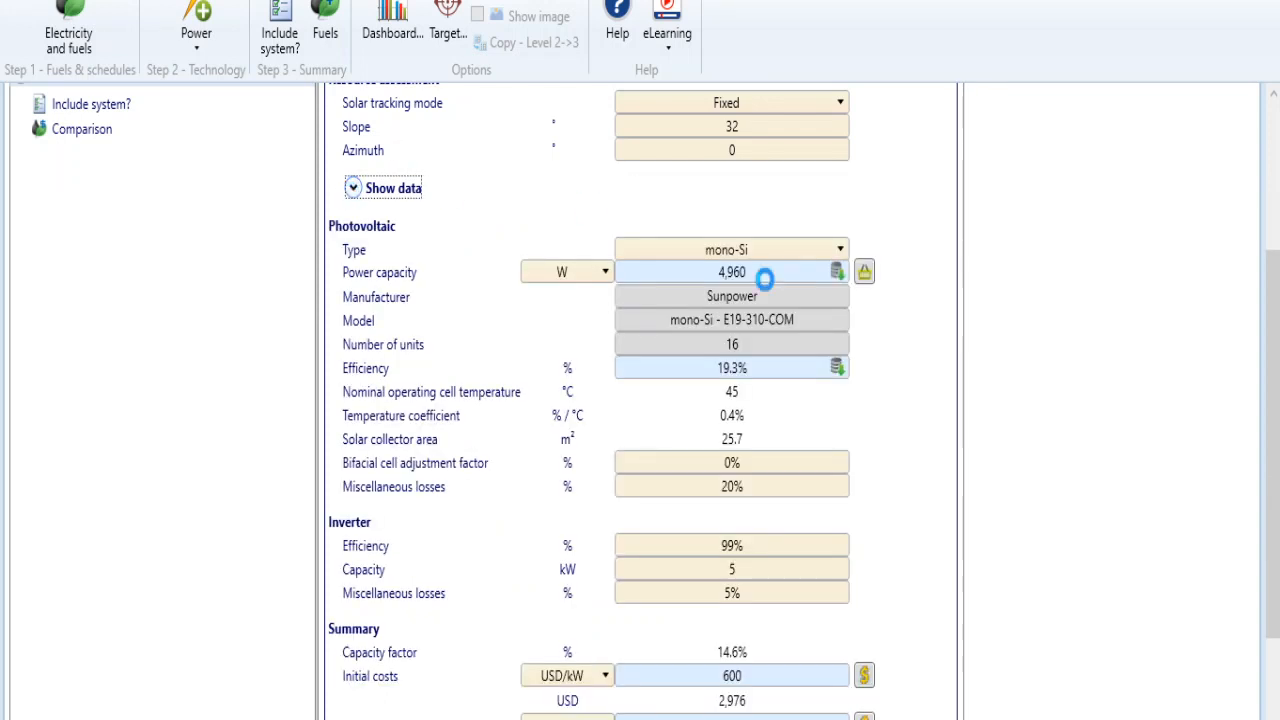
scroll(1275, 412, "down", 3)
left_click_drag(1275, 412, 1273, 170)
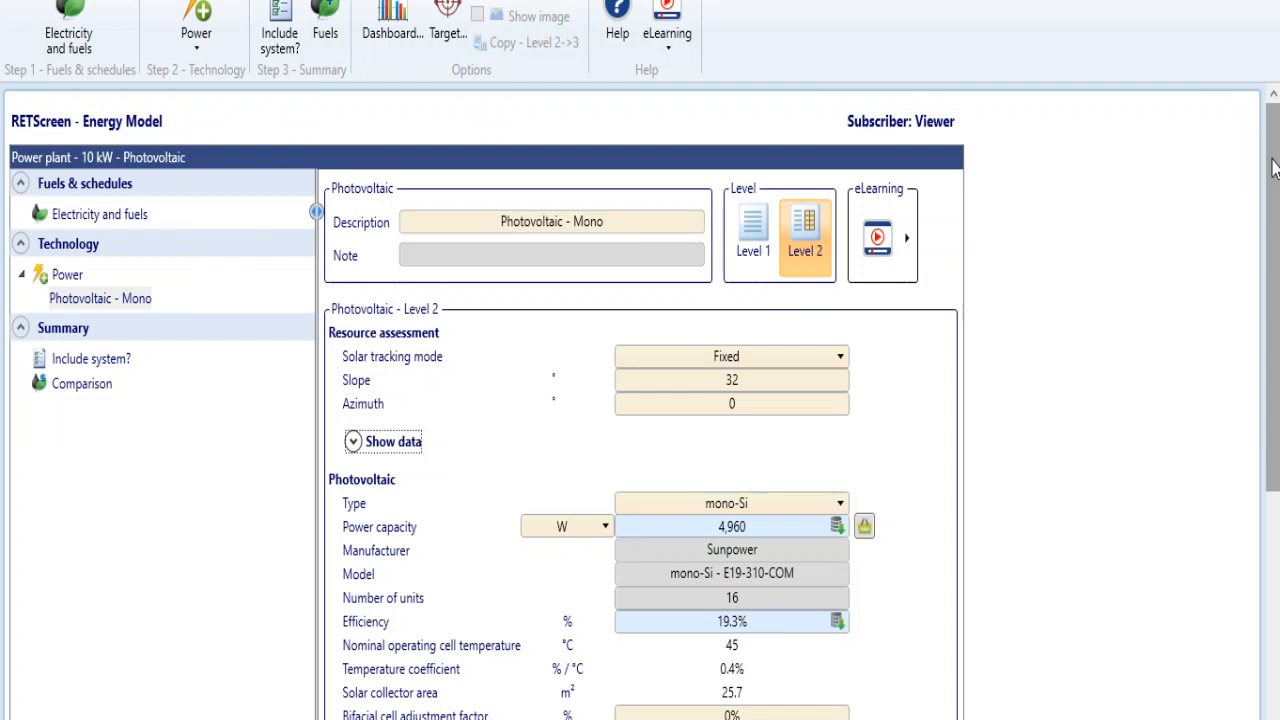
left_click(677, 221)
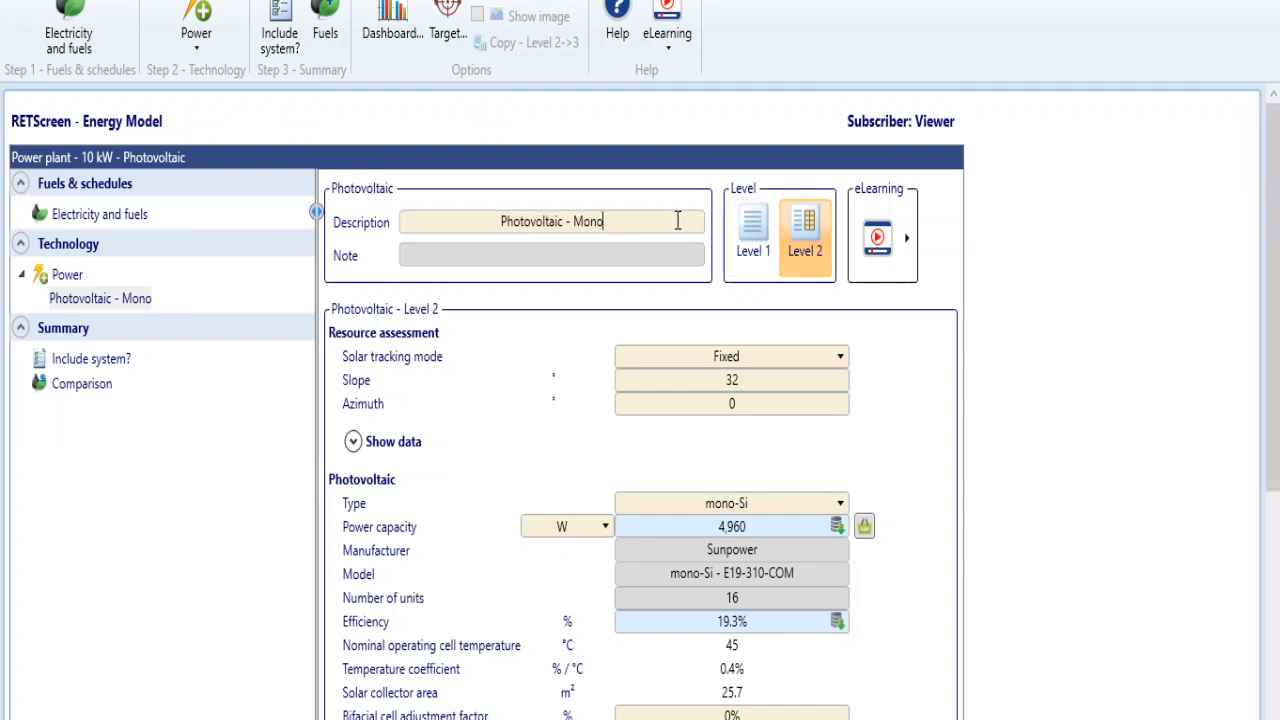
- Add a second photovoltaic system to the power plant, switch it to Level 2 and describe it as "Photovoltaic- poly"
left_click(198, 25)
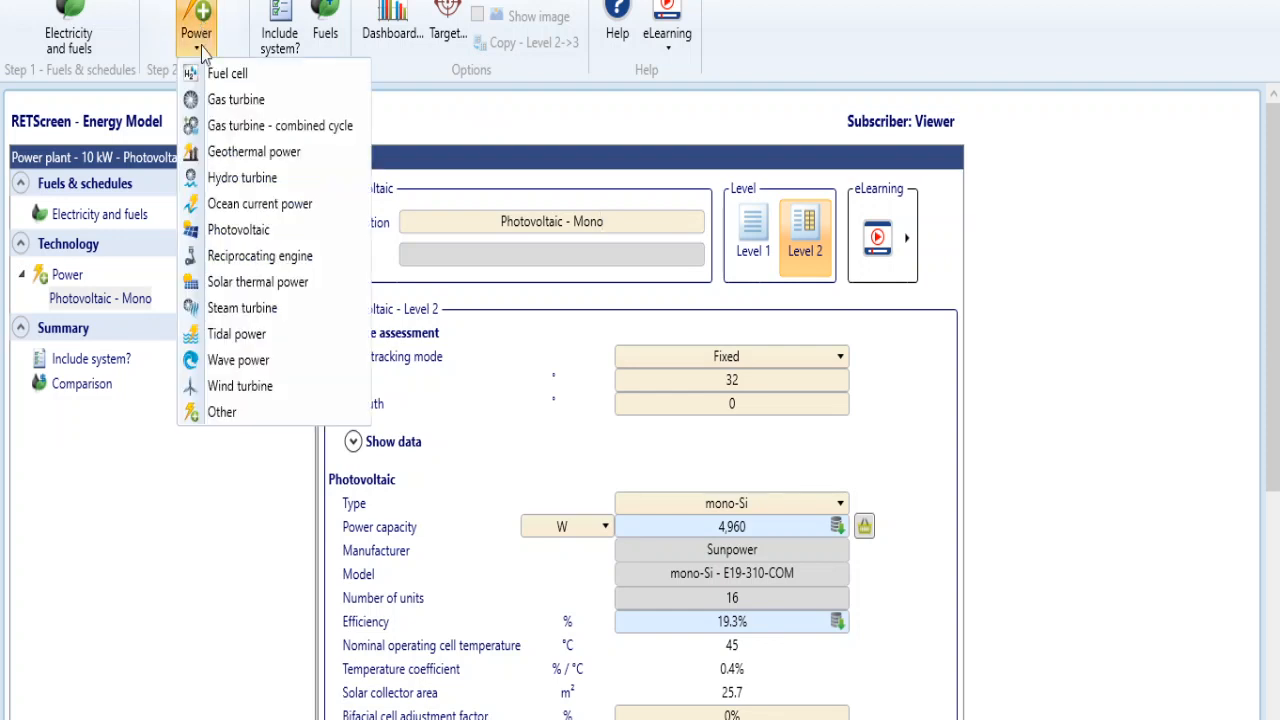
left_click(232, 229)
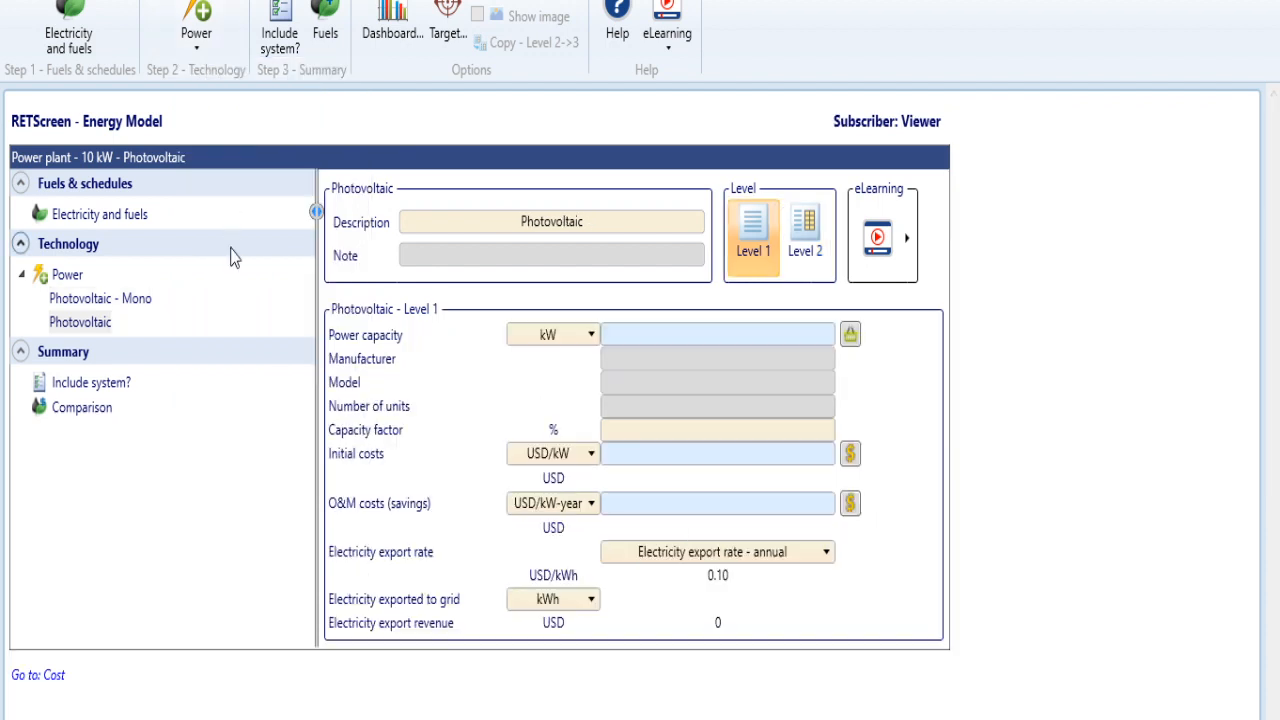
left_click(812, 250)
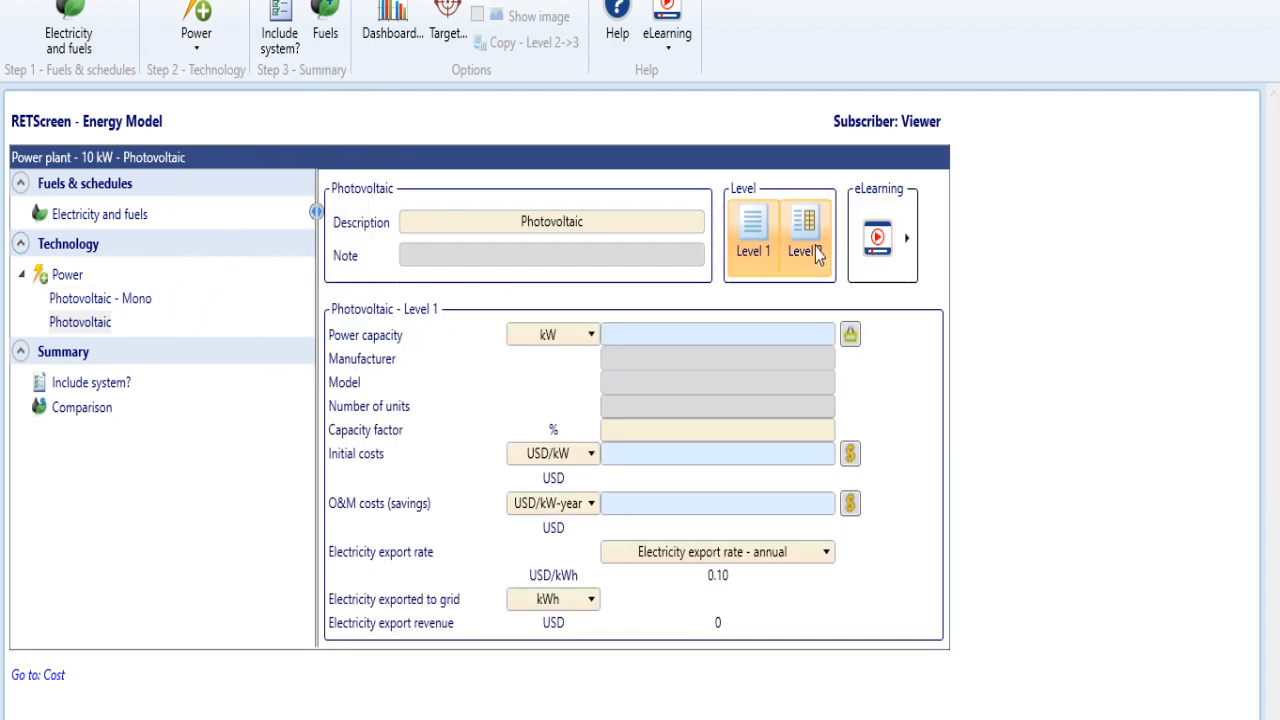
left_click(650, 221)
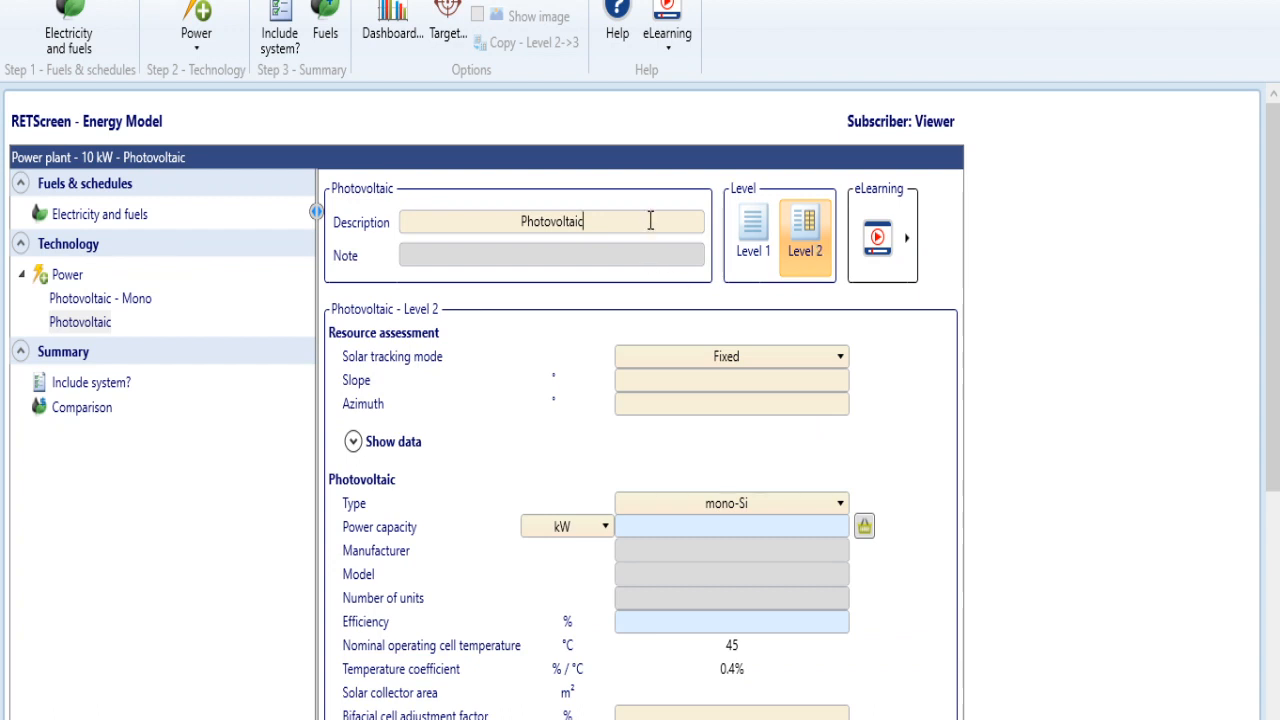
type("- poly")
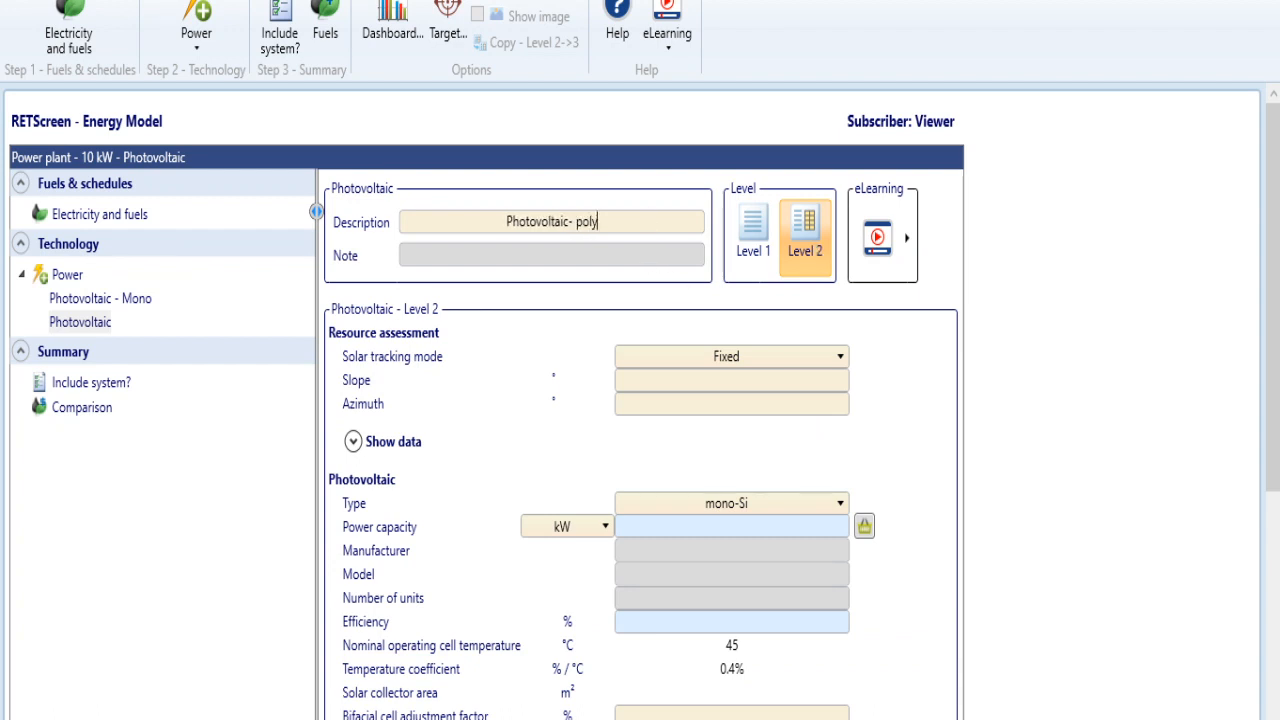
- Set the second photovoltaic system's slope to 32° and its type to poly-Si
left_click(779, 379)
type("32")
scroll(898, 275, "down", 2)
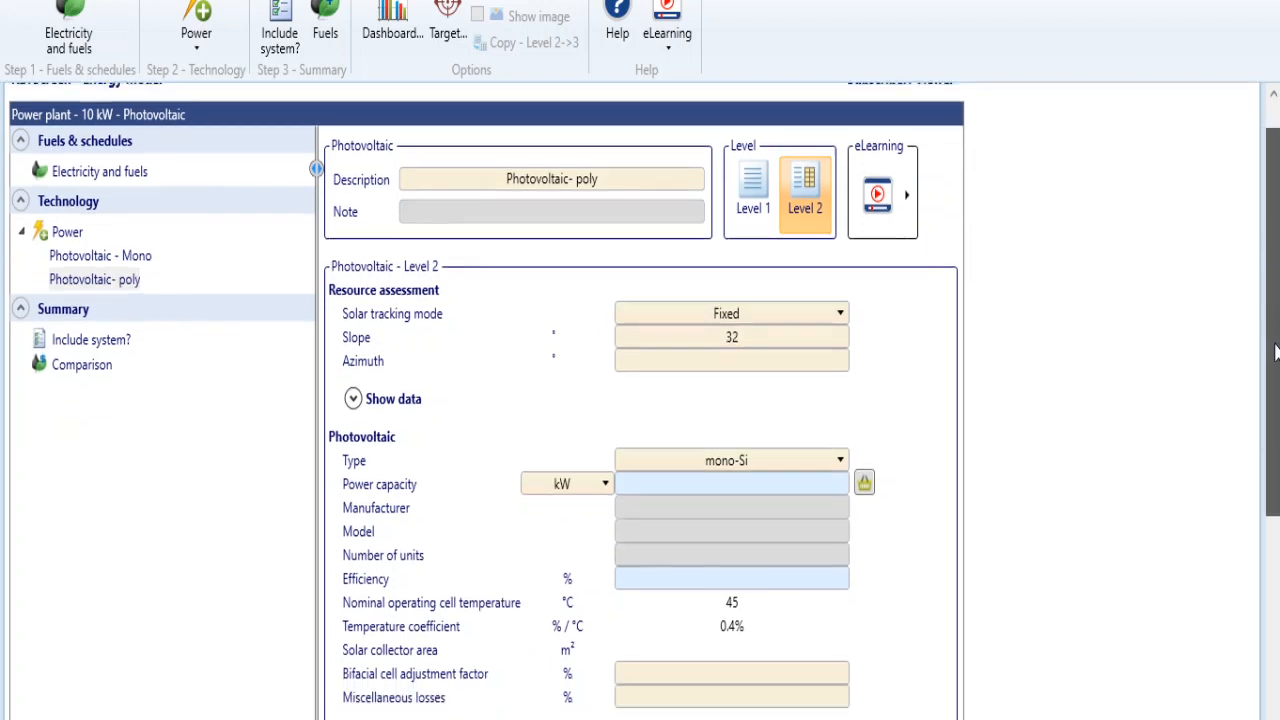
left_click(808, 318)
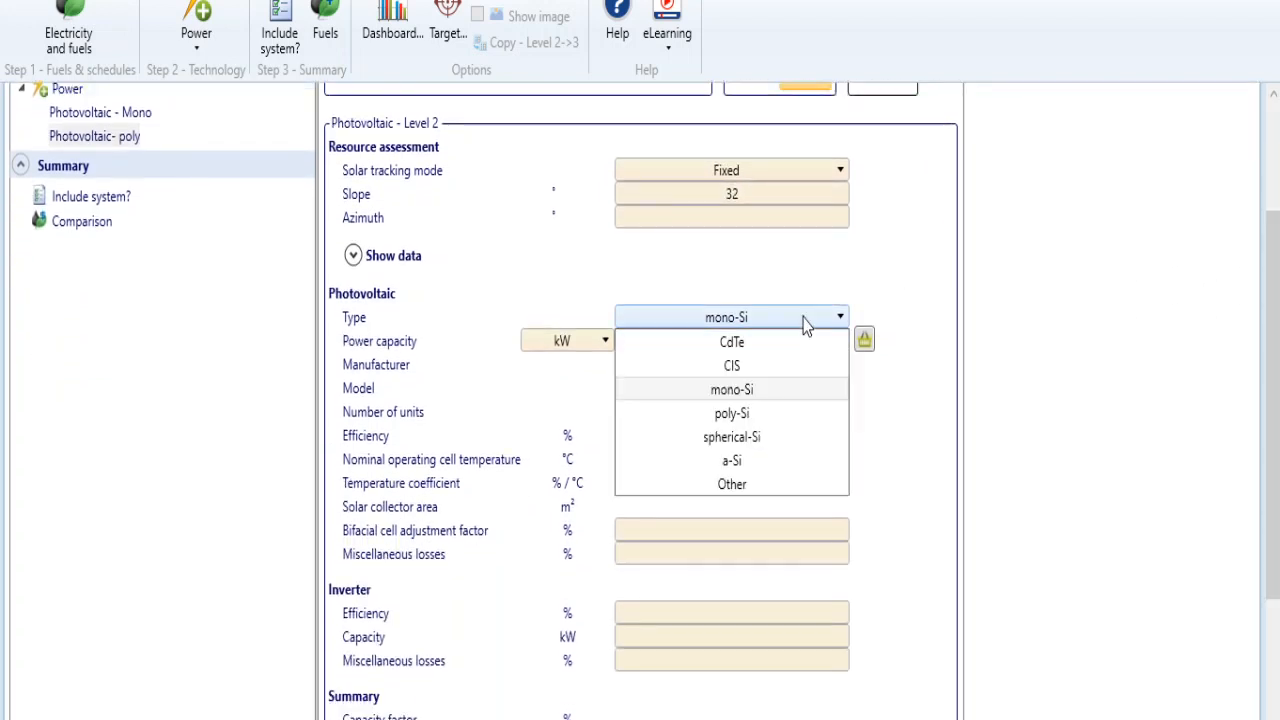
left_click(757, 416)
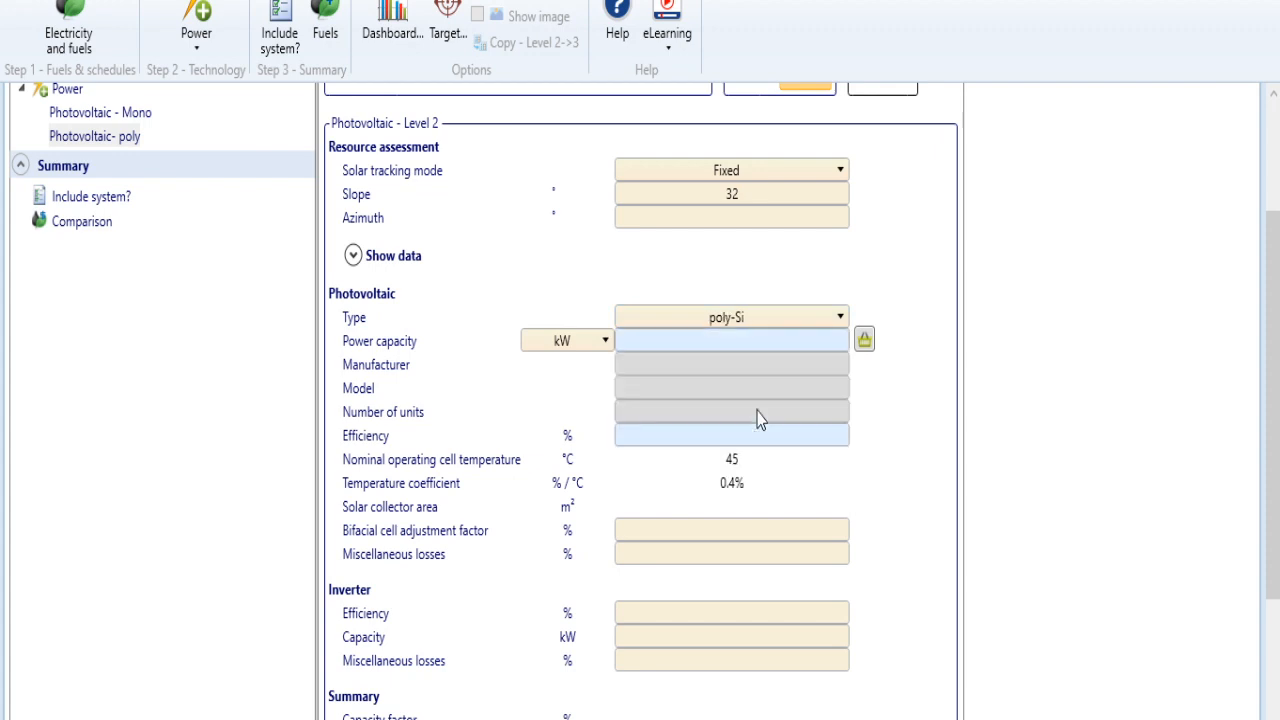
- Choose 21 units of the Astronergy poly-Si ASM6610P(BF) 240 W module from the product database for the poly system
left_click(864, 340)
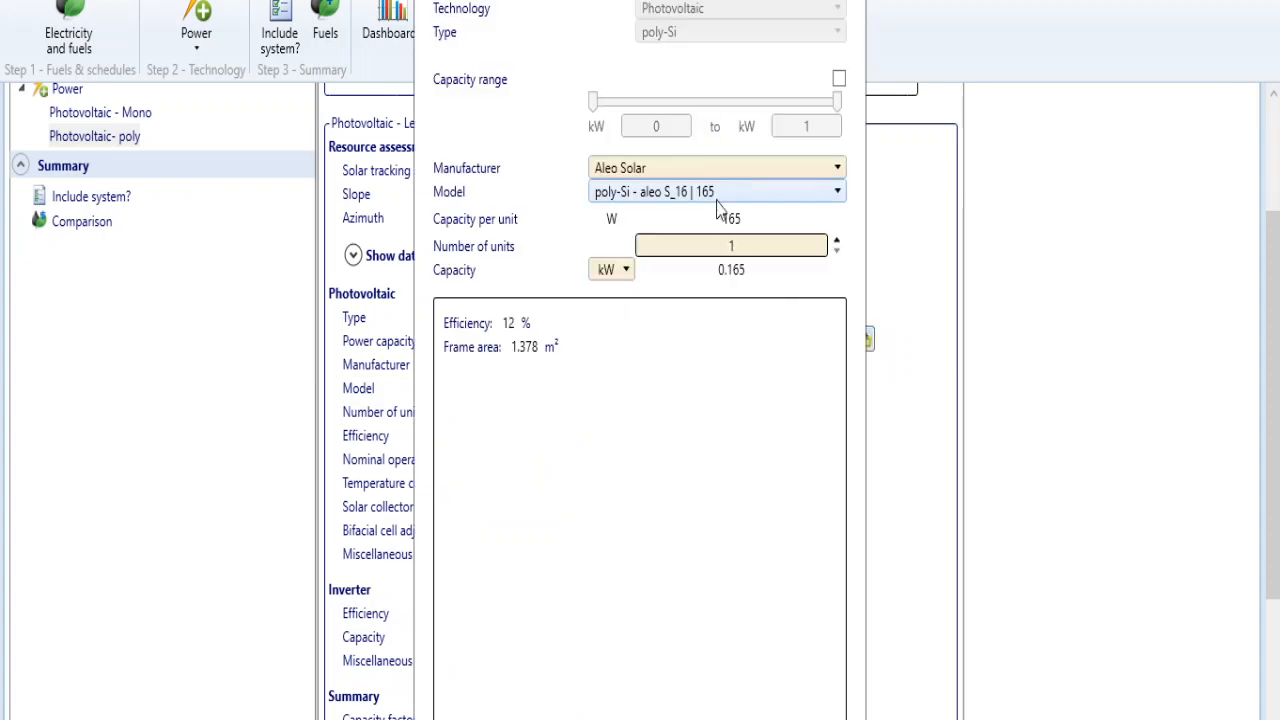
left_click(715, 170)
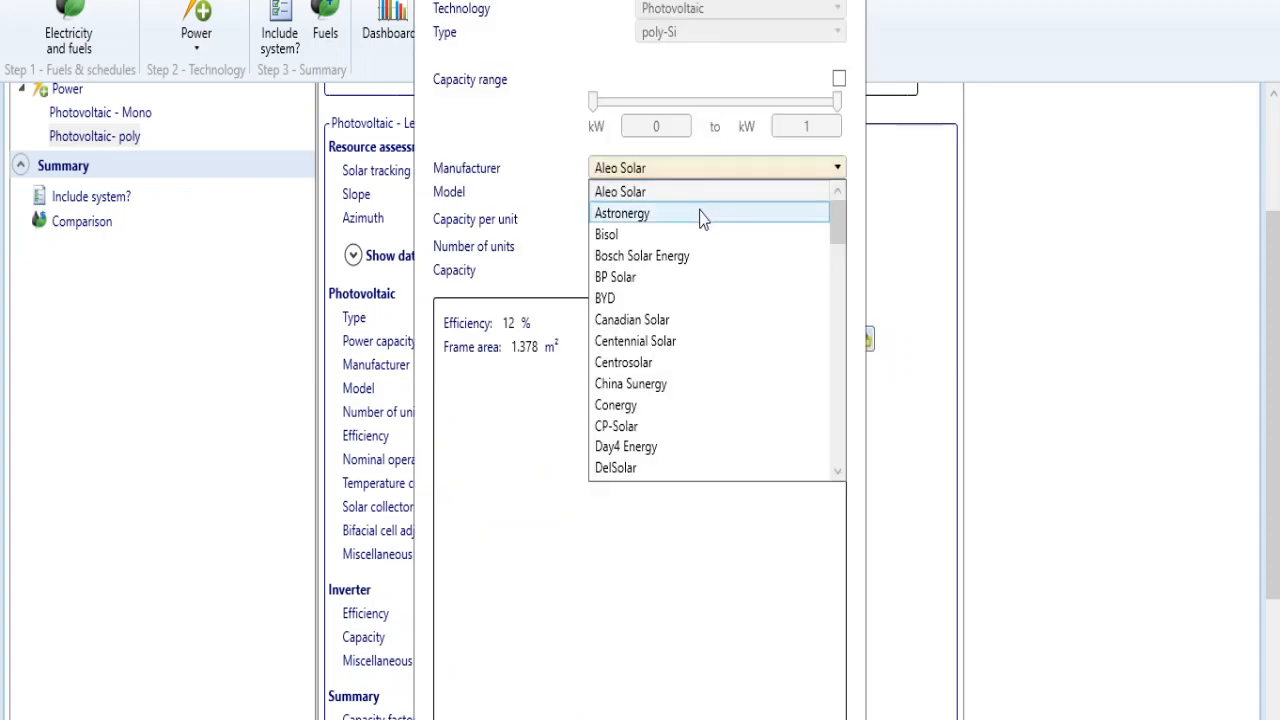
left_click(700, 214)
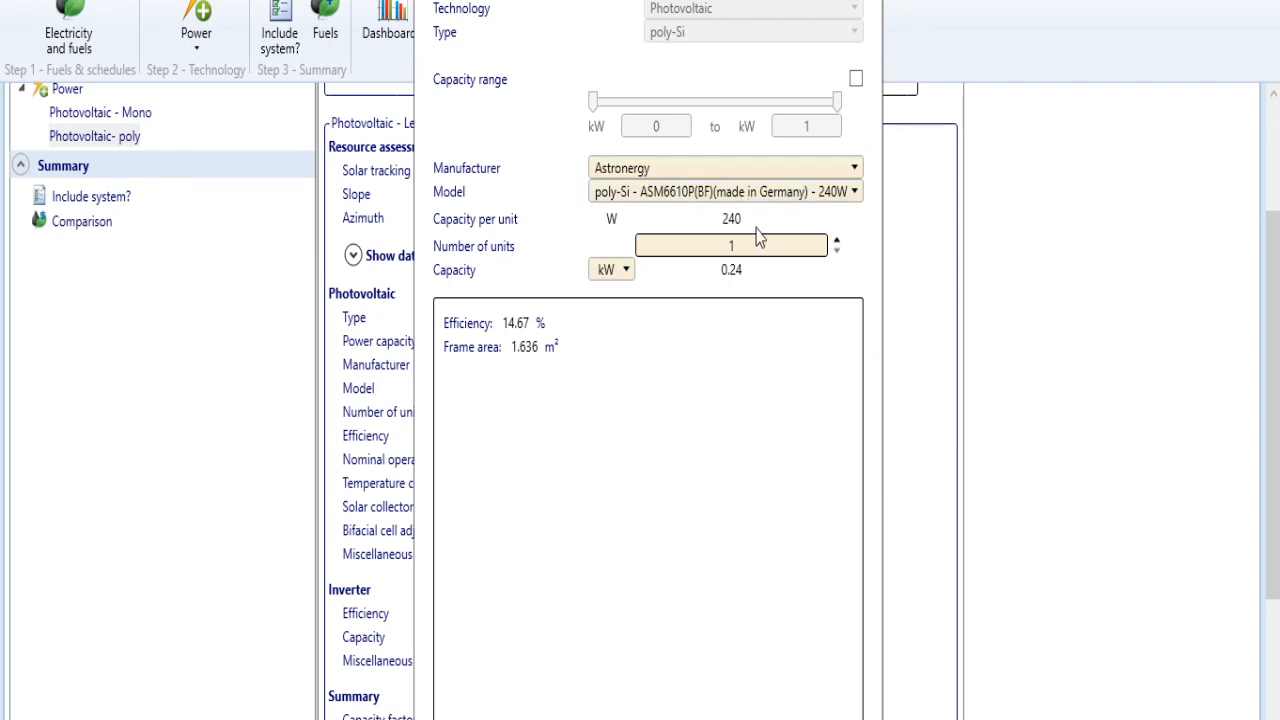
left_click(838, 240)
left_click(838, 241)
left_click(838, 241)
left_click(838, 241)
left_click(838, 241)
left_click(838, 241)
left_click(838, 241)
left_click(838, 241)
left_click(838, 241)
left_click(838, 241)
left_click(838, 241)
left_click(838, 241)
left_click(730, 716)
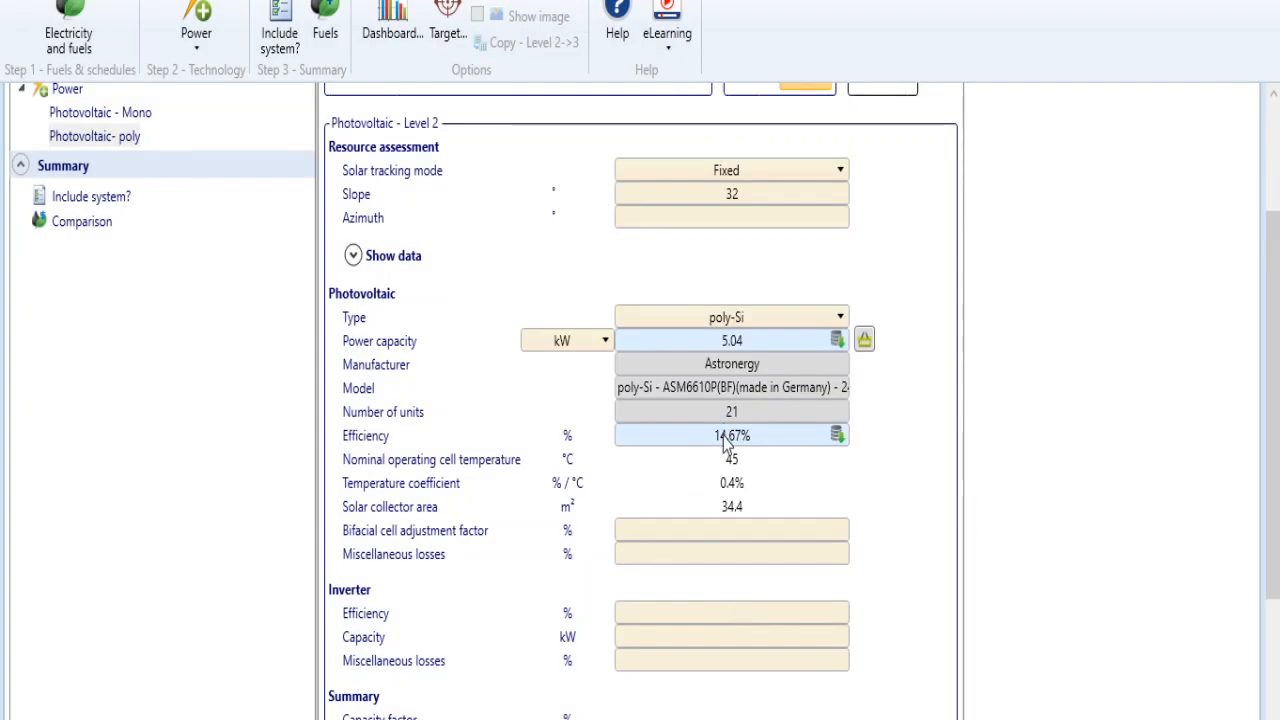
- Set the poly system's bifacial cell adjustment factor to 0% and its photovoltaic miscellaneous losses to 20%
left_click(737, 530)
type("0")
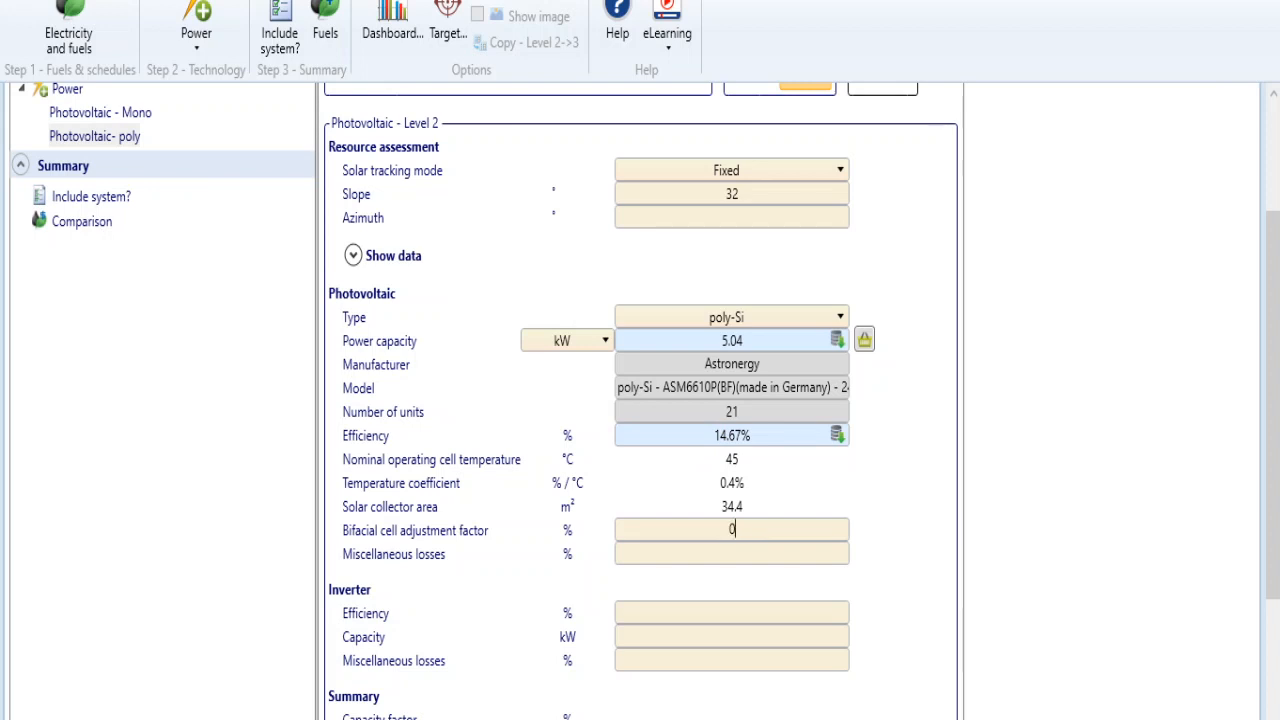
left_click(738, 553)
type("20")
left_click(864, 563)
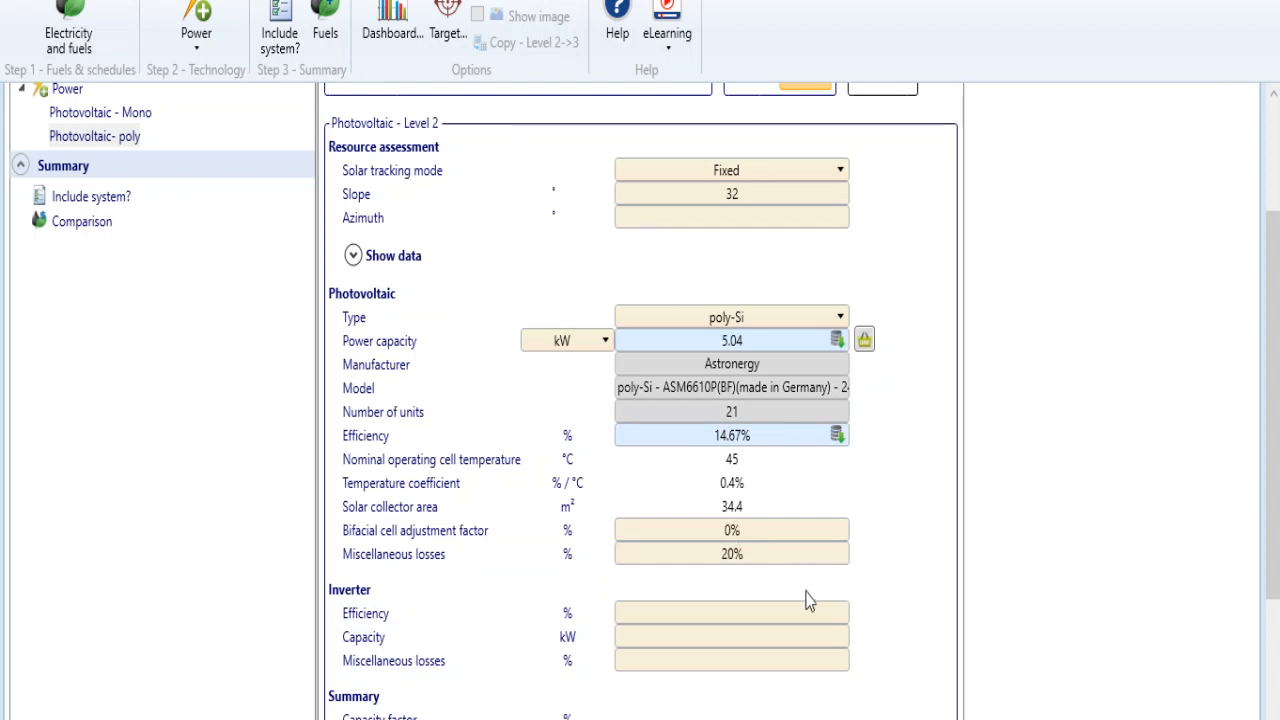
- Give the poly system's inverter an efficiency of 99%, a capacity of 5 kW and miscellaneous losses of 3%
left_click(798, 612)
type("99")
left_click(772, 632)
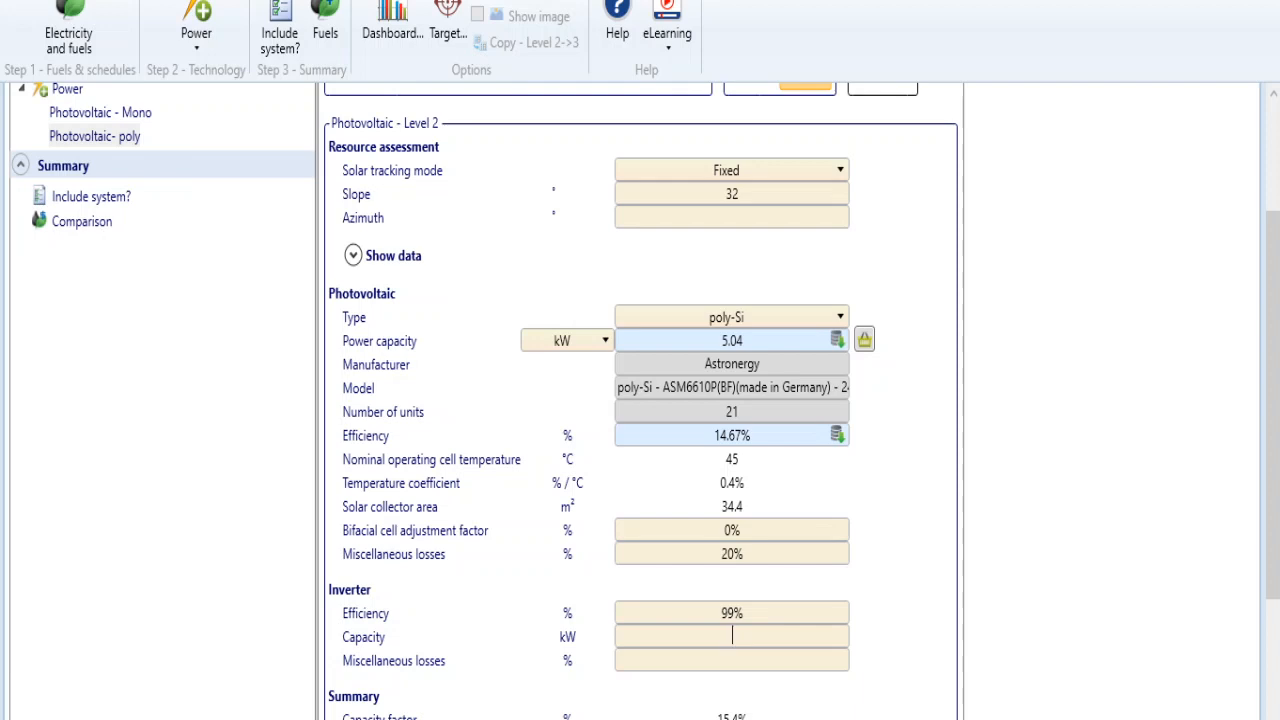
type("5")
left_click(775, 662)
type("3")
left_click(921, 547)
- Enter initial costs of 500 USD/kW and O&M costs of 10 USD/kW-year for the poly system
scroll(907, 490, "down", 4)
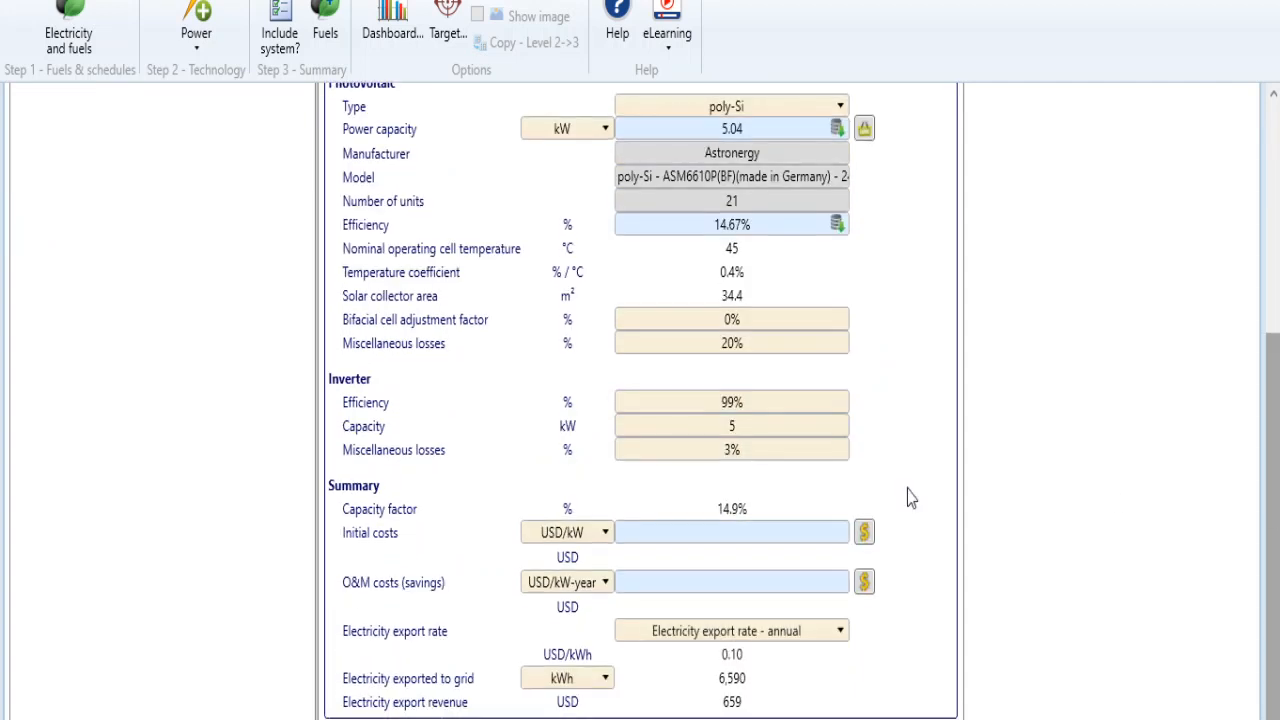
left_click(729, 532)
type("500")
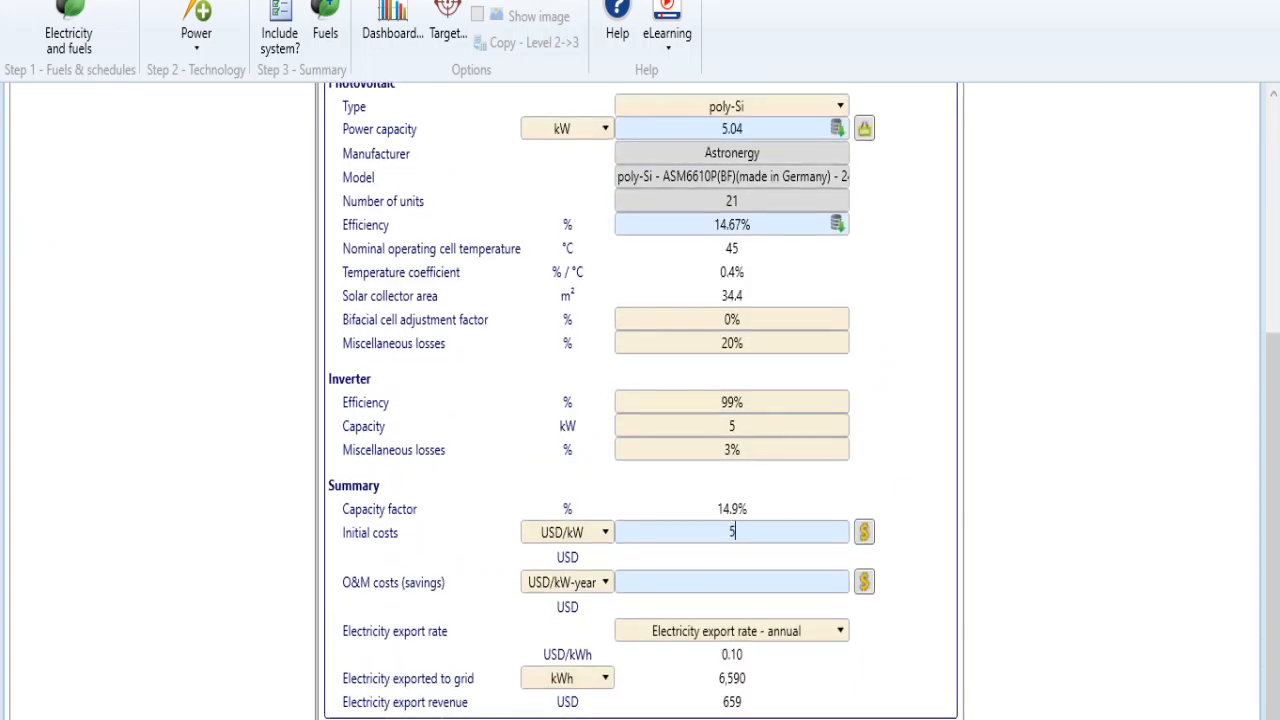
left_click(727, 578)
type("10")
key("Return")
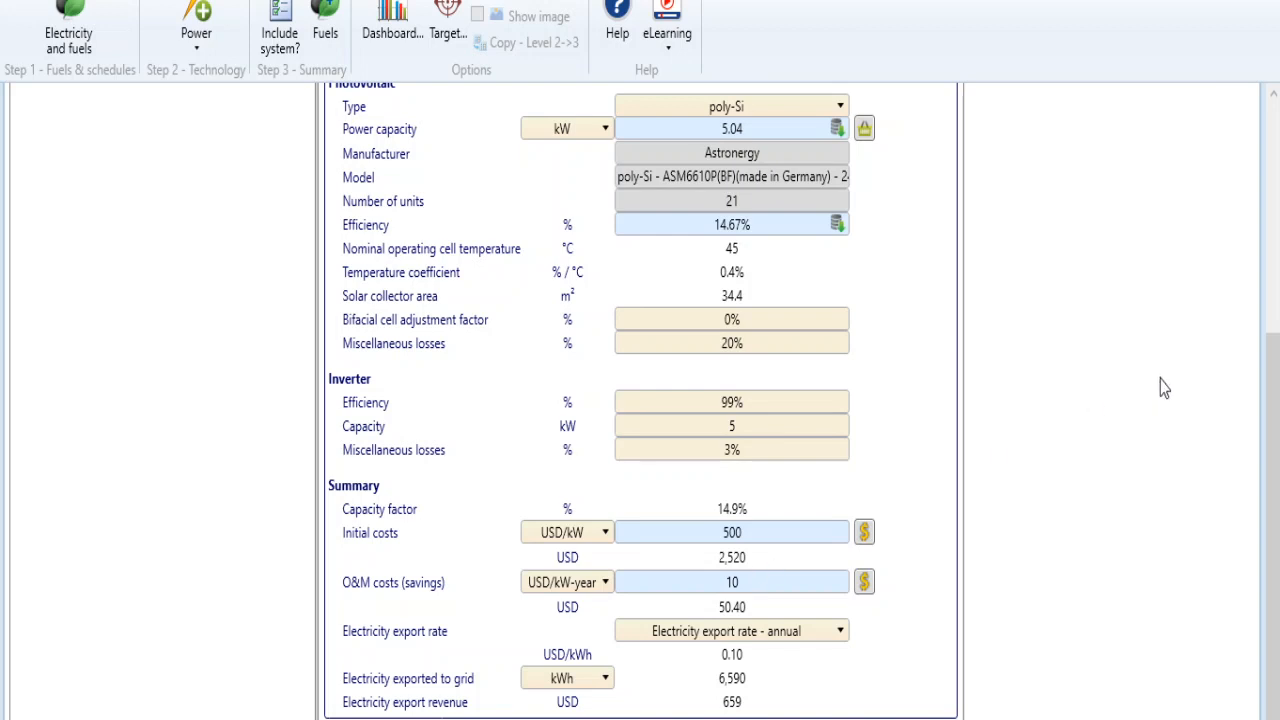
- Compare the power capacity, electricity exported to the grid and export revenue of the poly and mono systems
scroll(1275, 485, "down", 2)
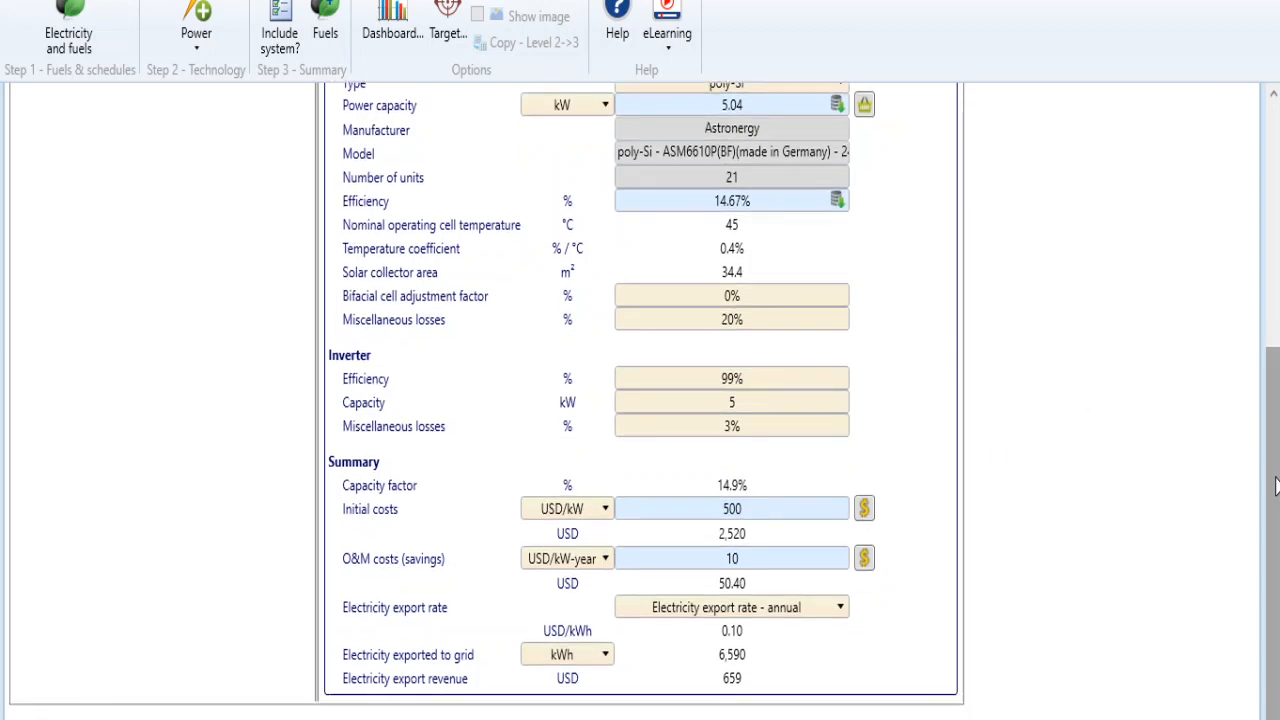
left_click(736, 656)
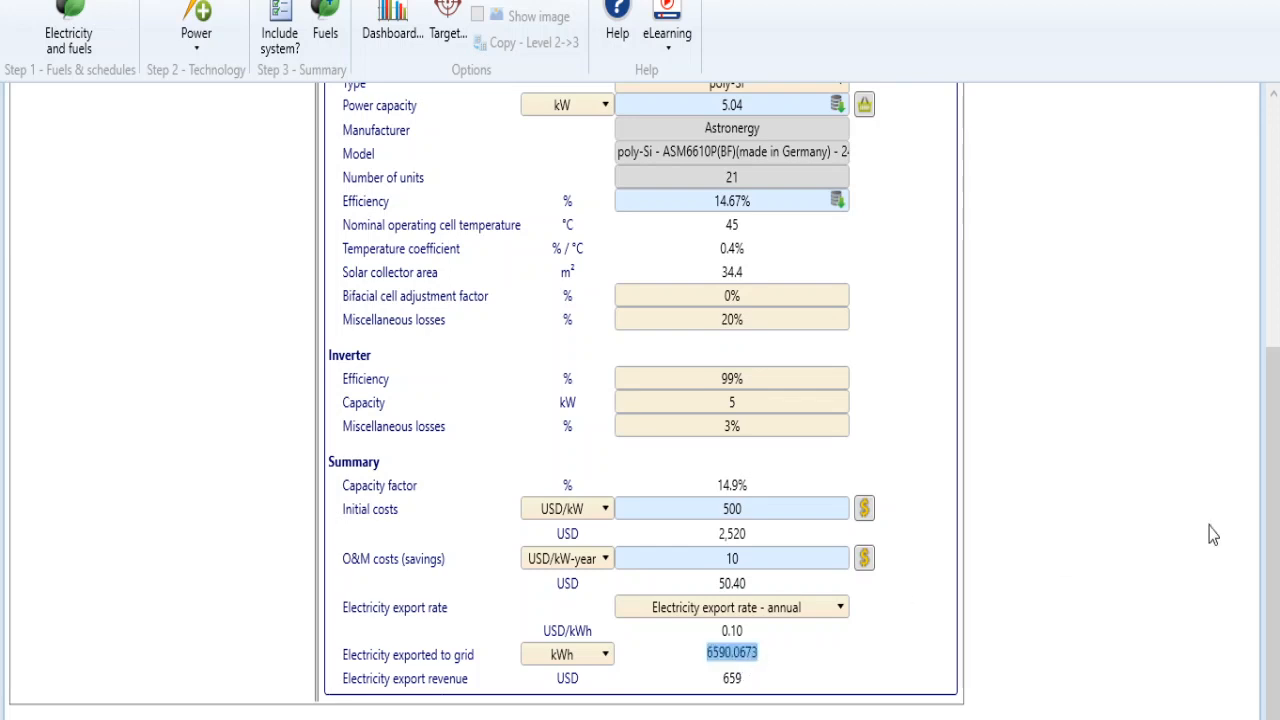
left_click_drag(1274, 474, 1275, 345)
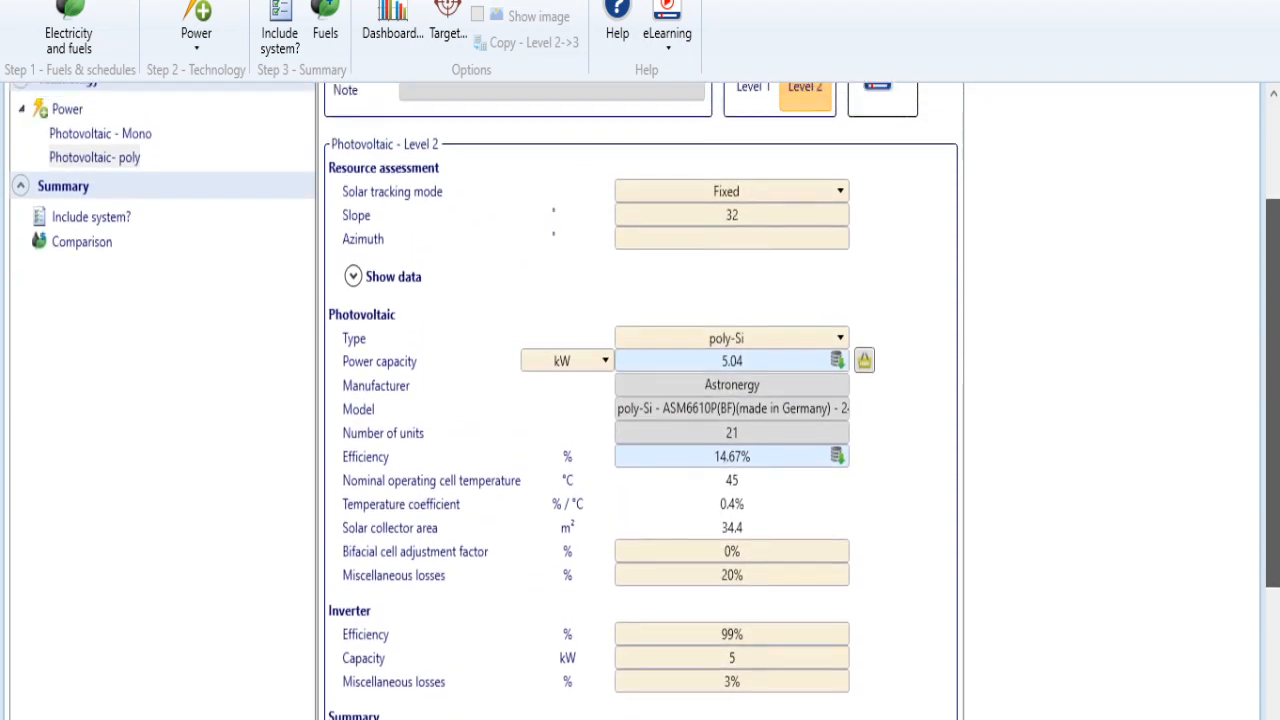
left_click(137, 142)
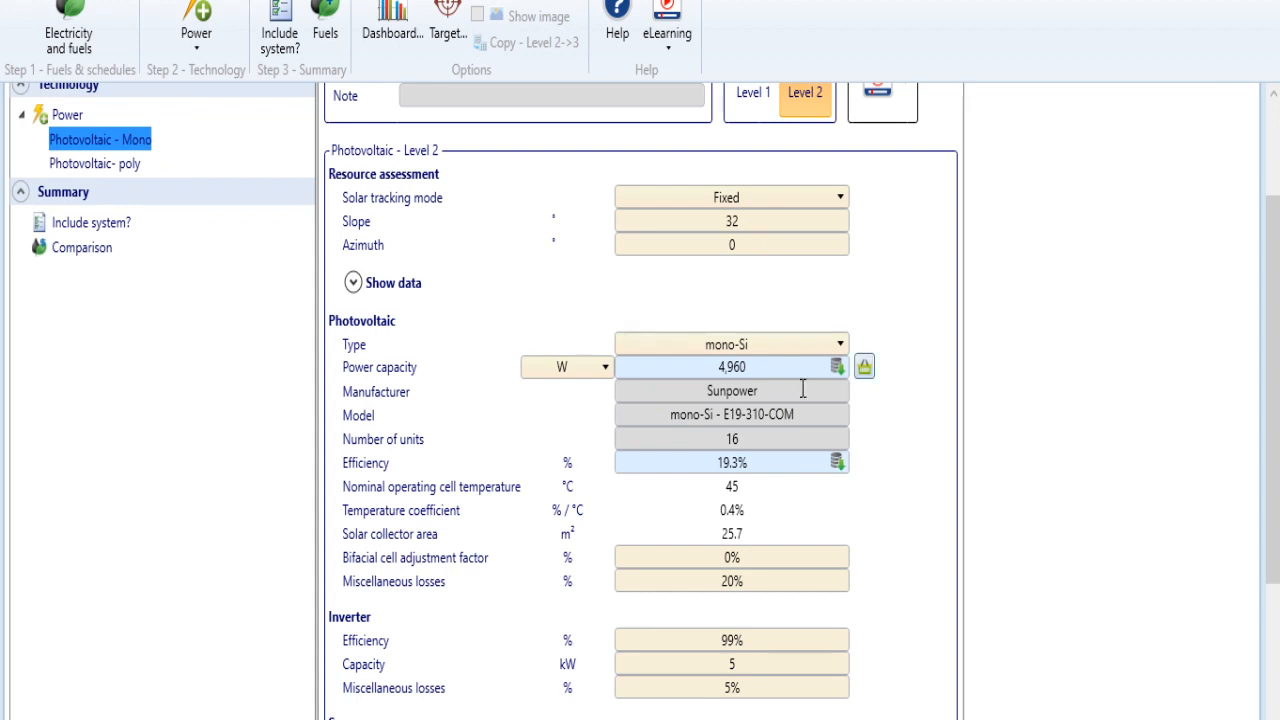
left_click(752, 368)
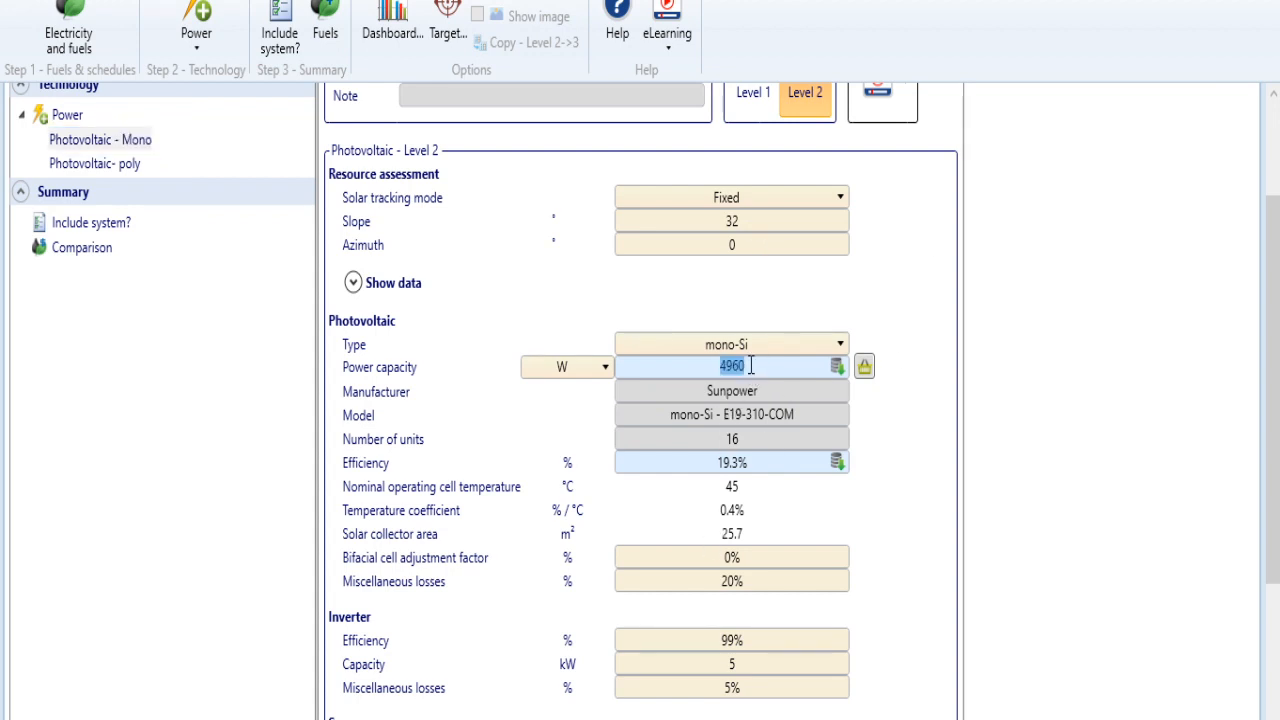
left_click(1199, 281)
left_click_drag(1273, 276, 1273, 354)
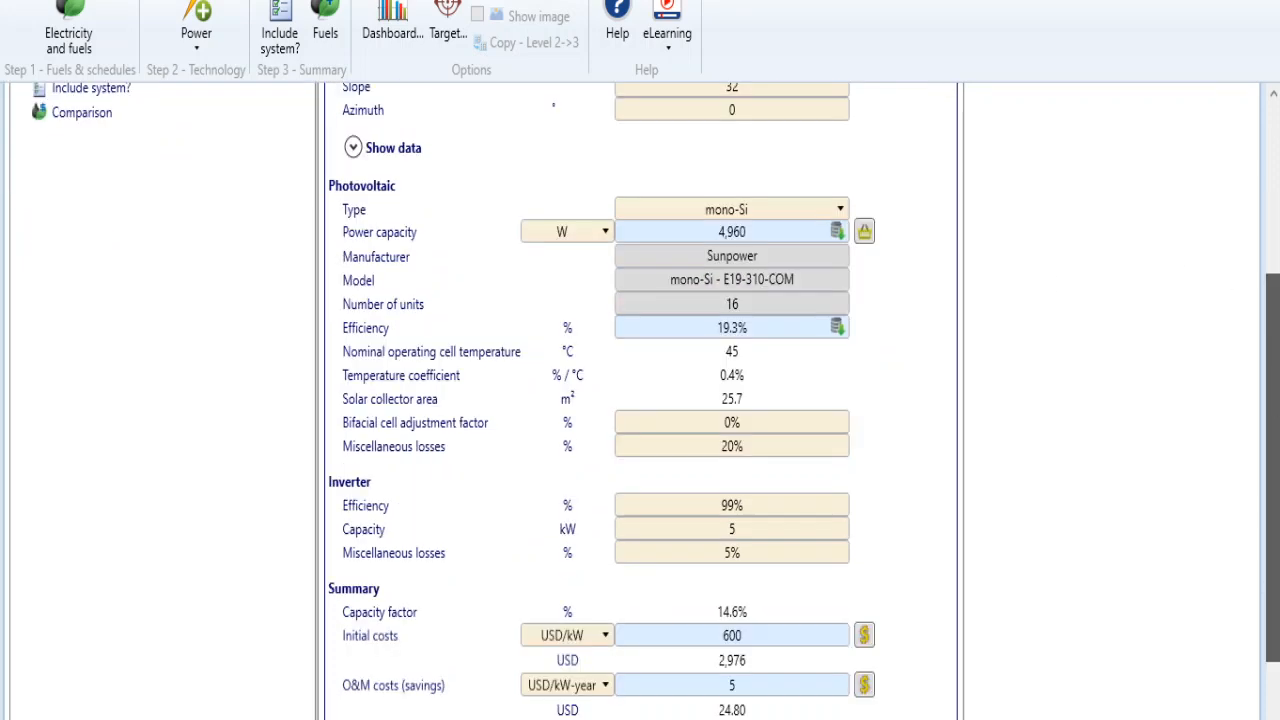
scroll(760, 657, "down", 2)
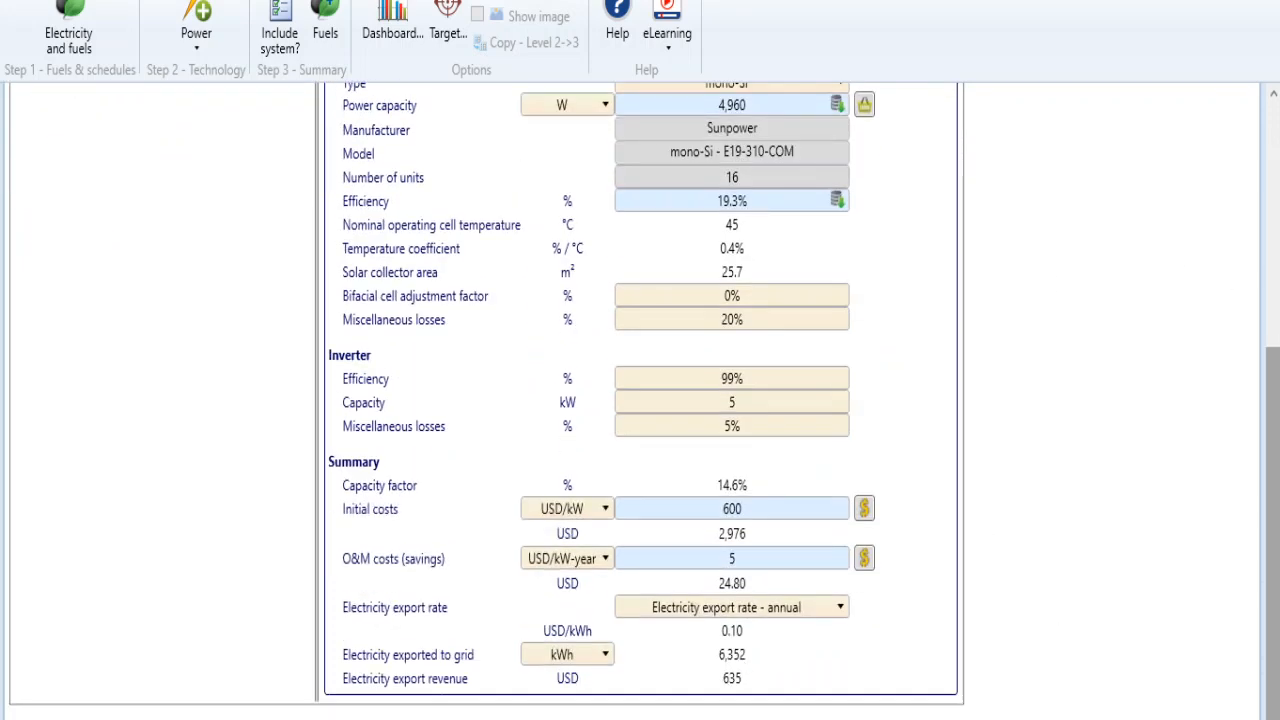
left_click_drag(1274, 490, 1274, 276)
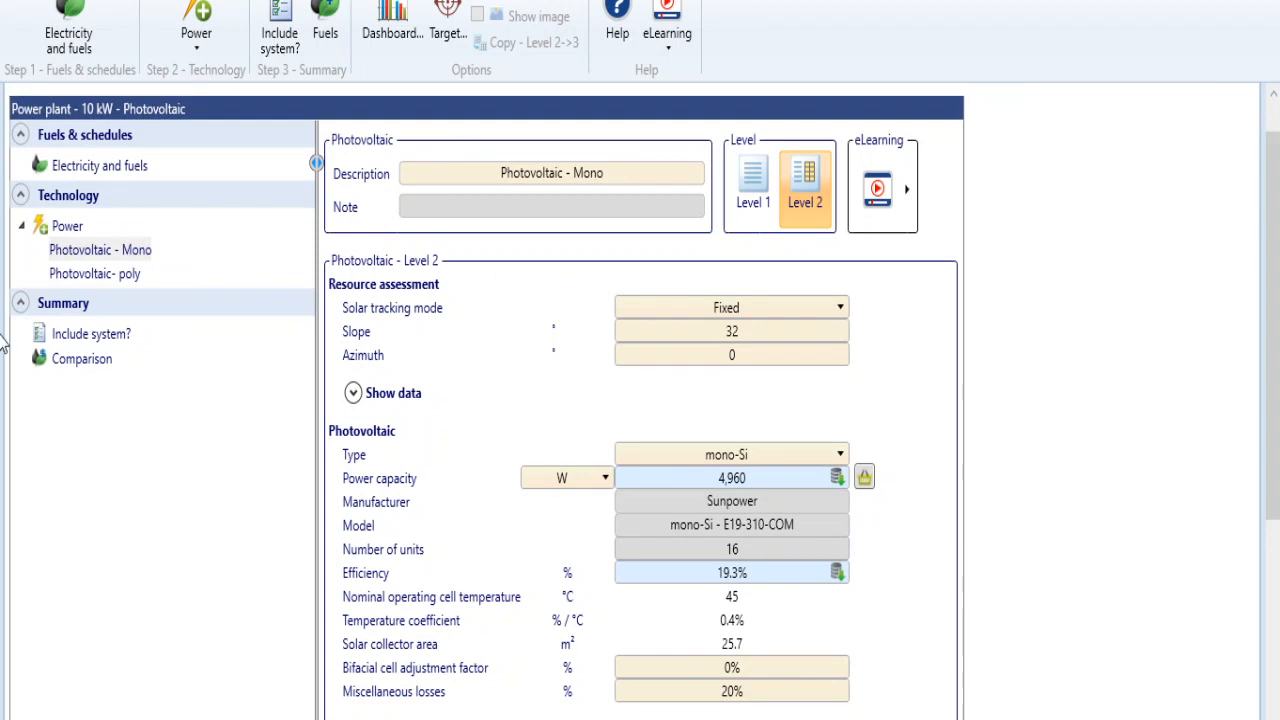
left_click(73, 281)
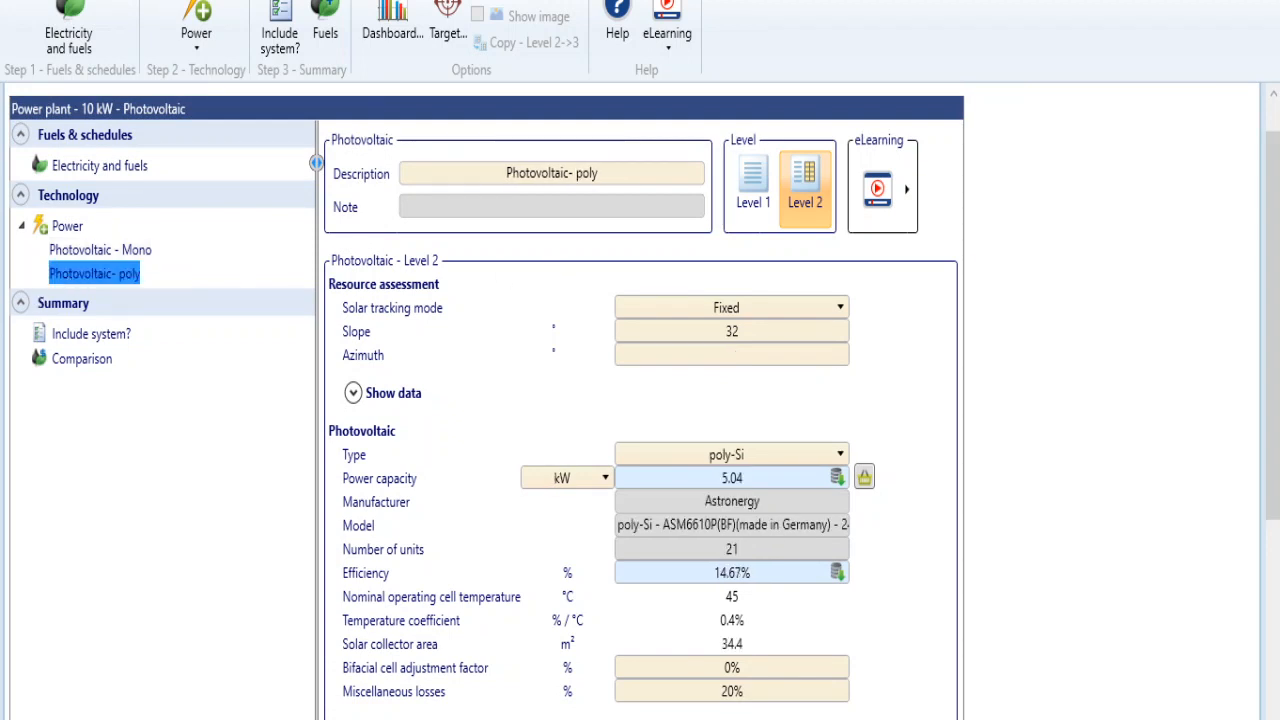
left_click_drag(1274, 375, 1274, 591)
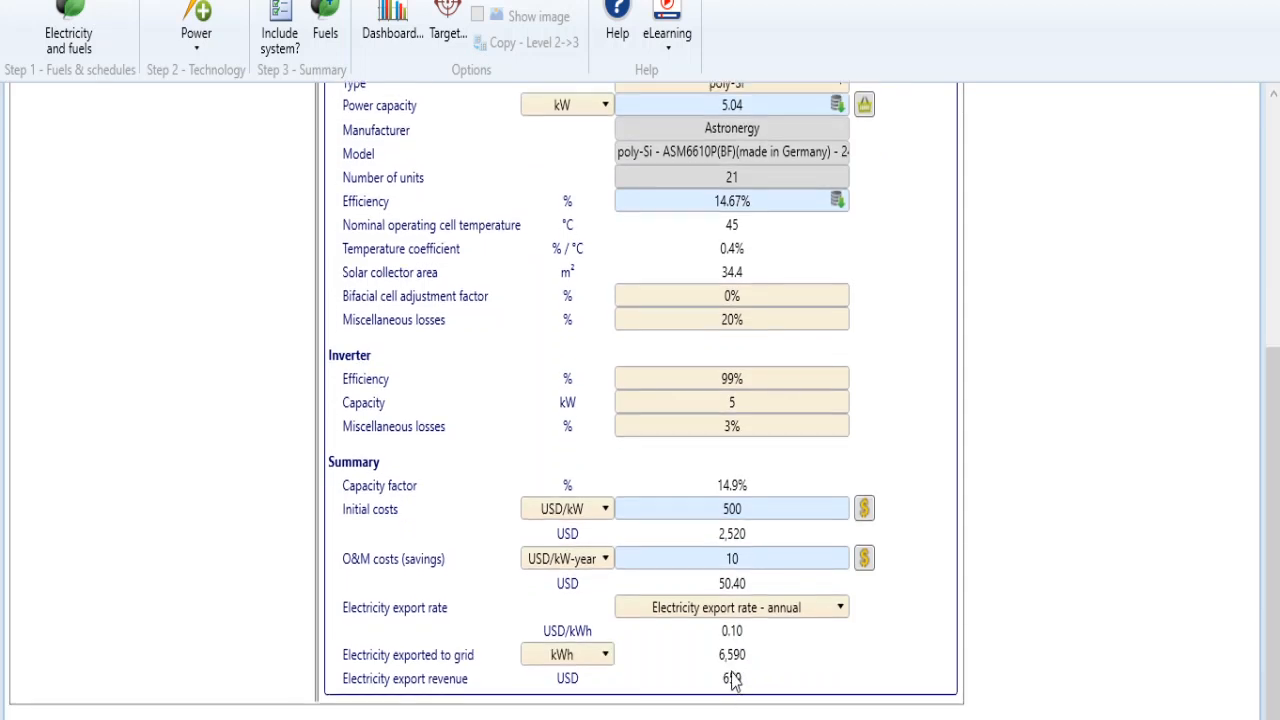
- Express the poly system's power capacity in W instead of kW
scroll(579, 280, "up", 3)
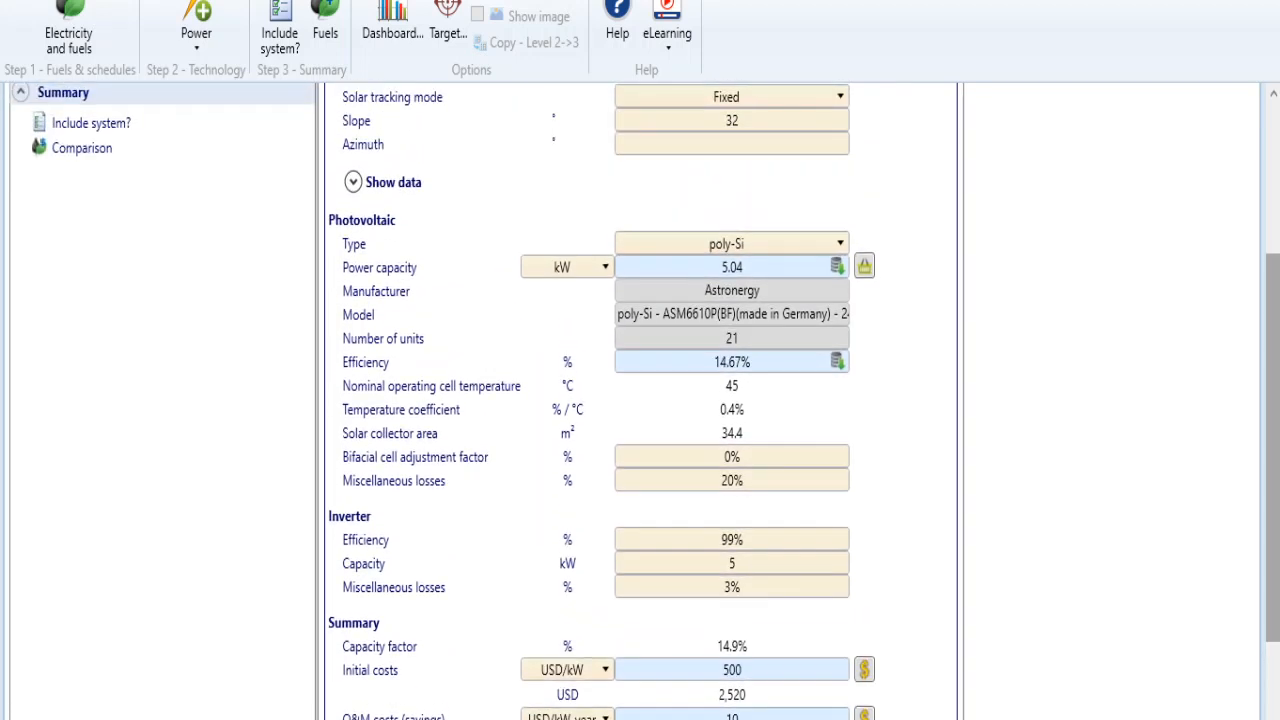
left_click(579, 272)
left_click(578, 292)
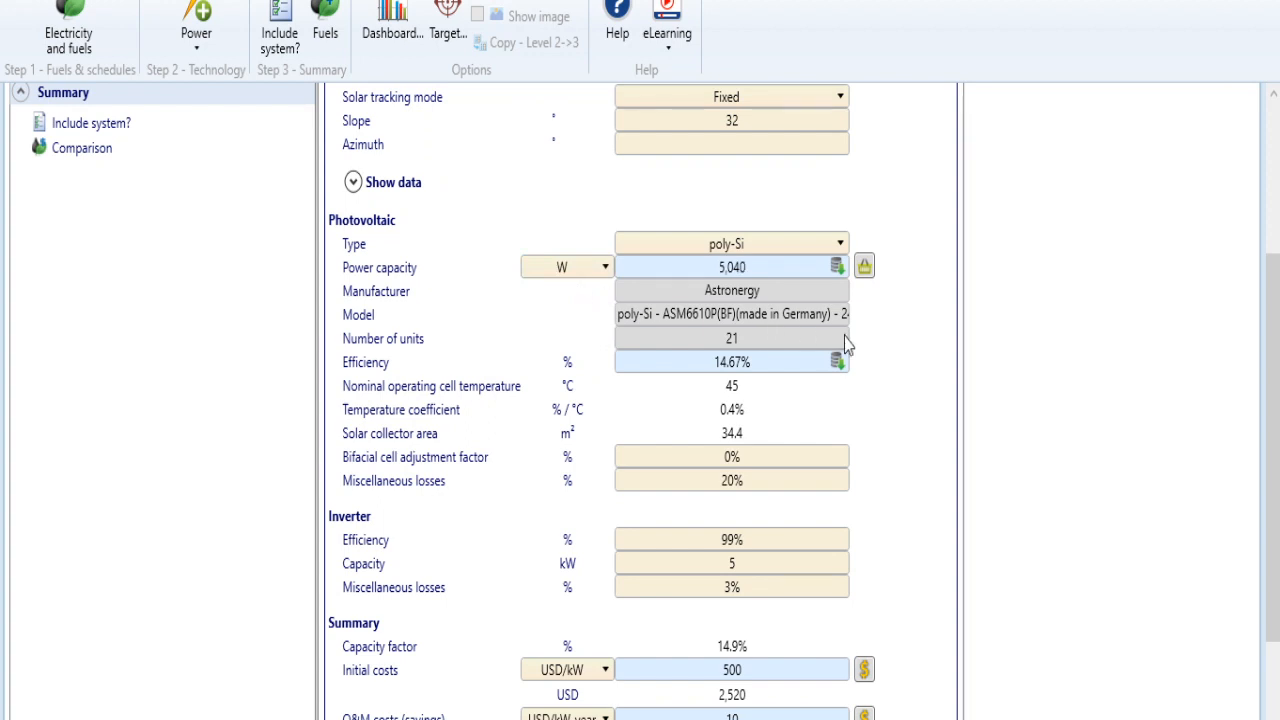
left_click(790, 270)
- Open the system inclusion summary and review the capacity, costs and revenue of both photovoltaic systems
left_click_drag(1272, 258, 1272, 192)
left_click(82, 248)
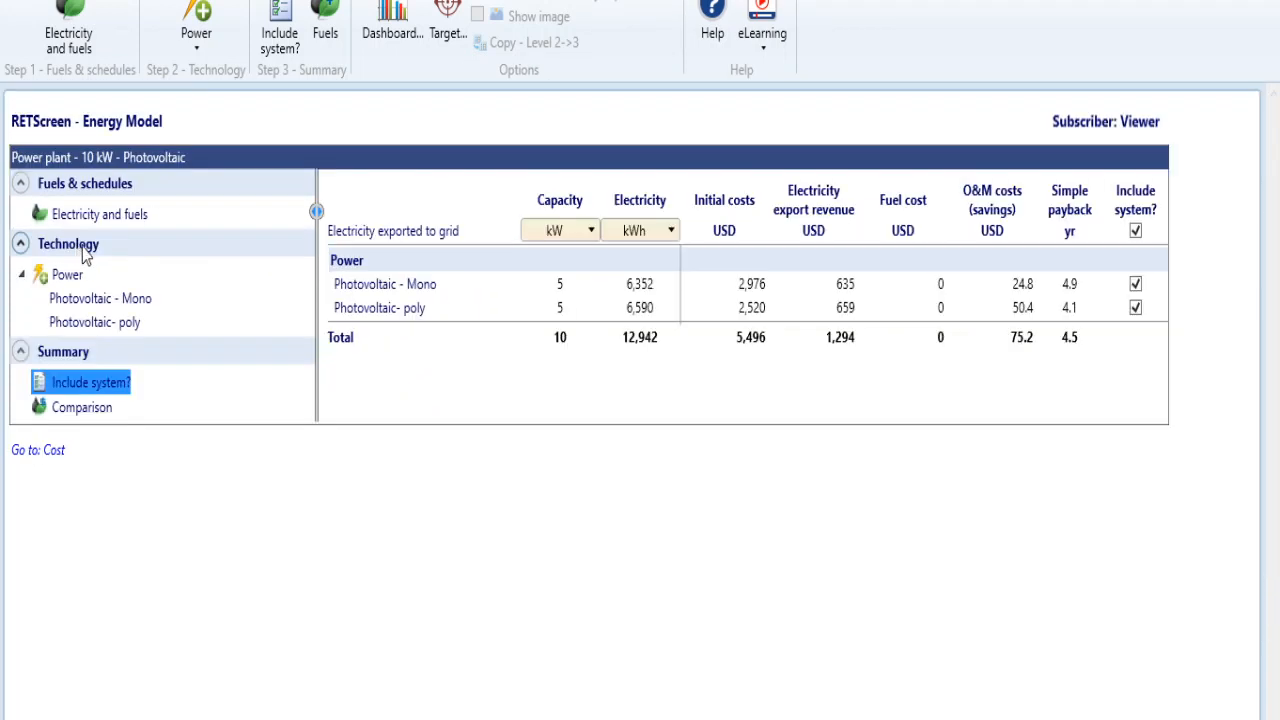
left_click(740, 402)
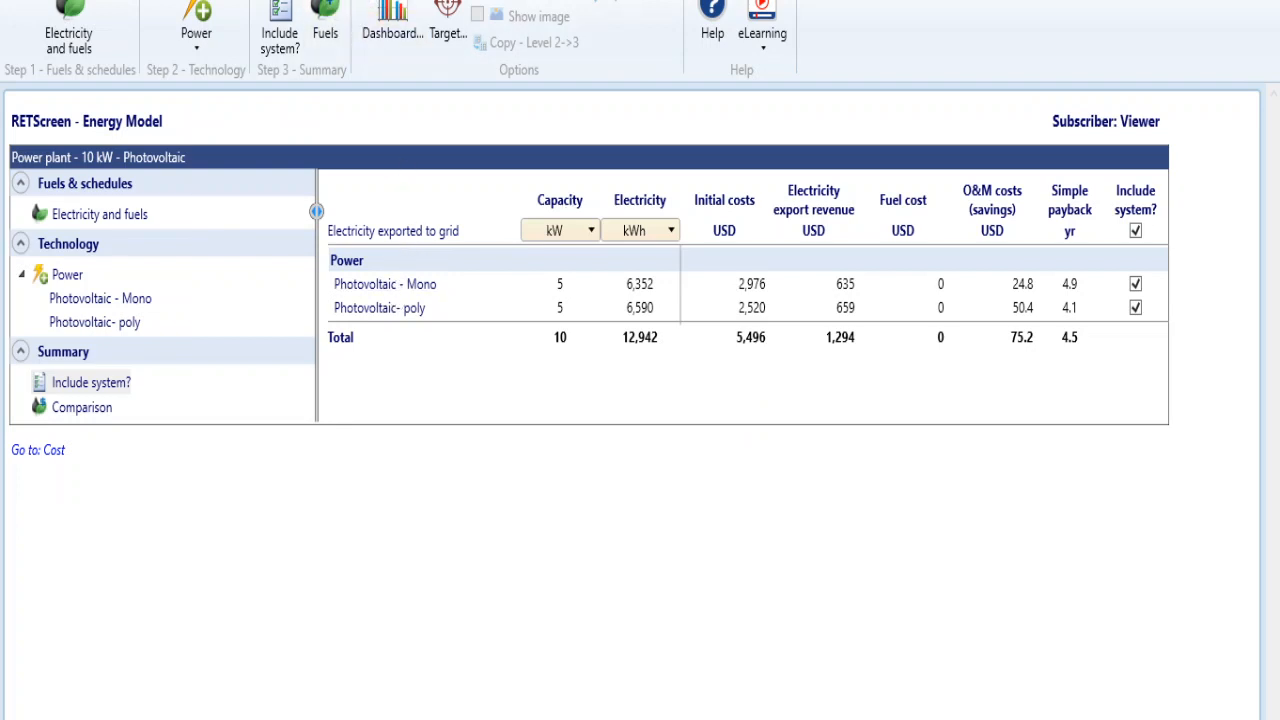
- Open the financial analysis and set the debt ratio to 50%, leaving incentives and grants blank
left_click(400, 1)
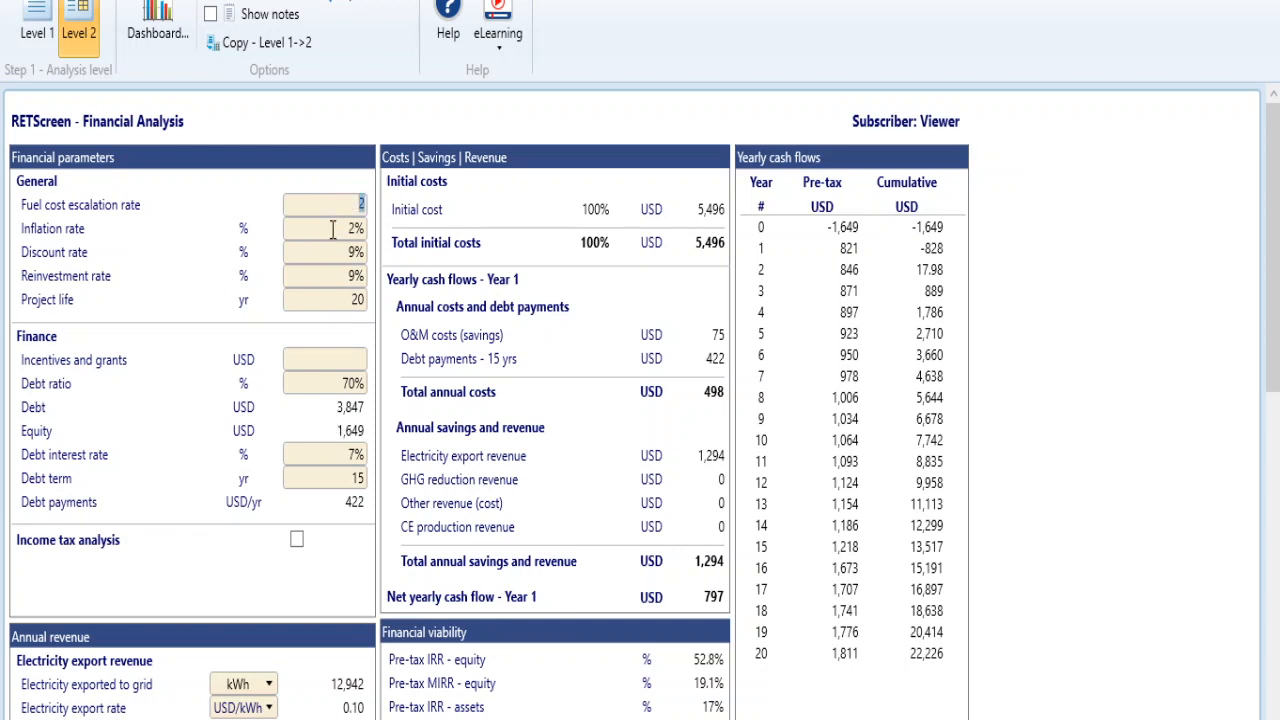
key("Return")
left_click(309, 361)
type("0")
key("BackSpace")
type("50")
- Set the debt term to 10 years in the finance parameters
double_click(350, 455)
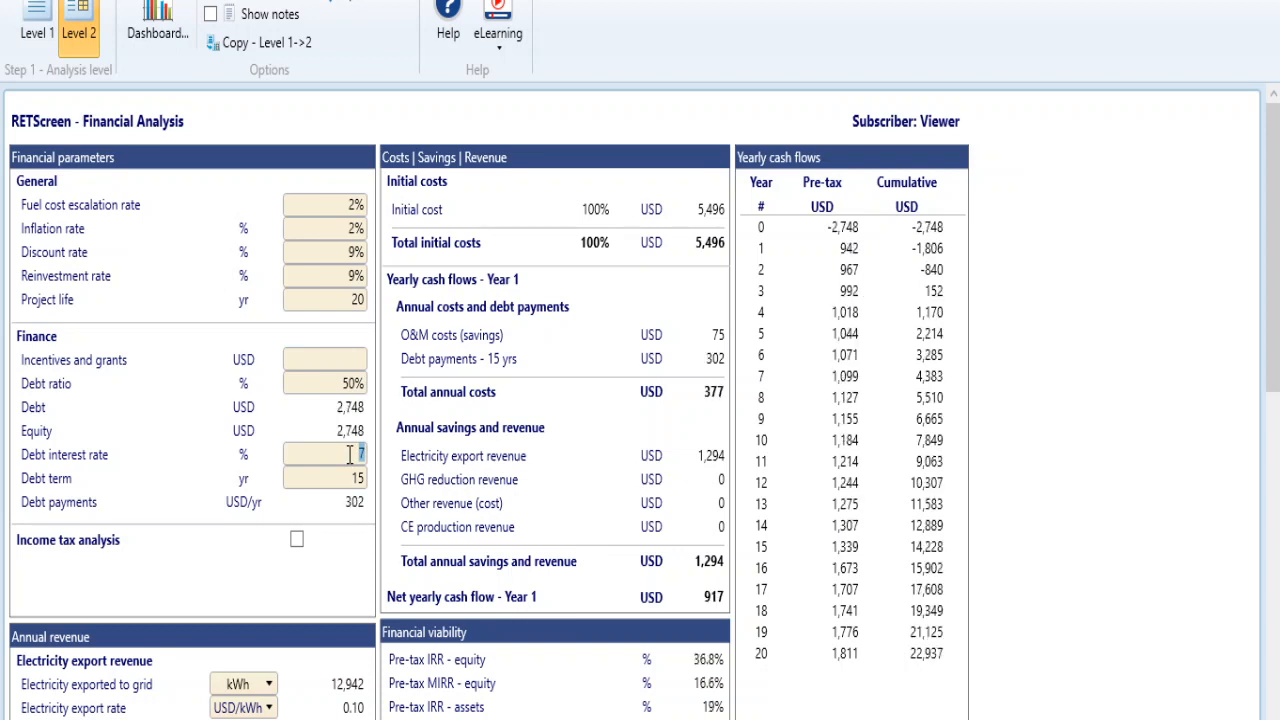
double_click(352, 477)
type("10")
key("Return")
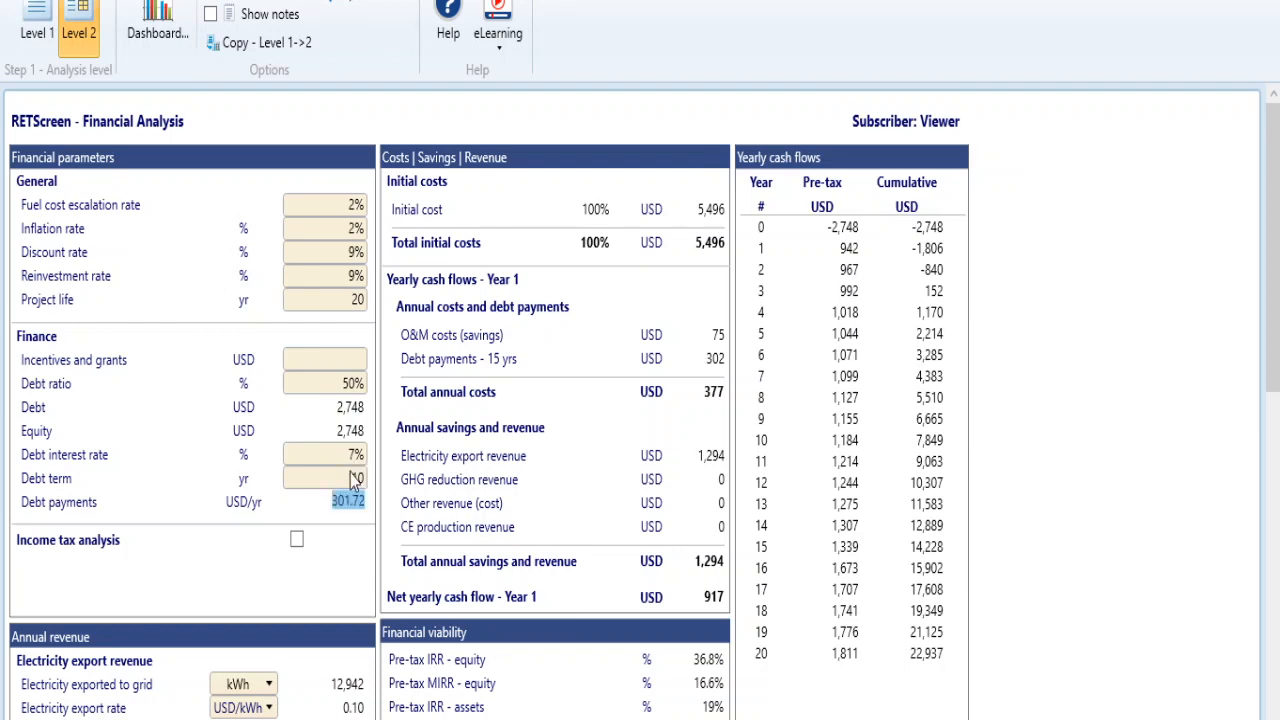
key("super+Tab")
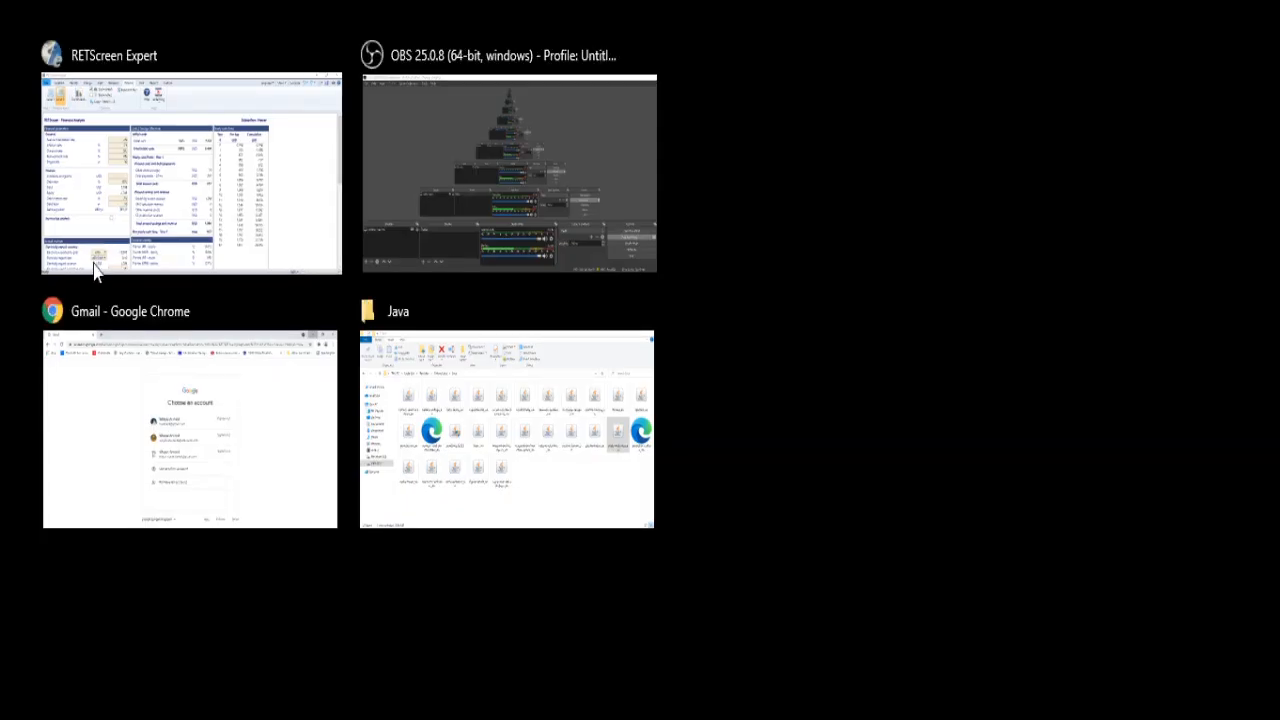
left_click(115, 185)
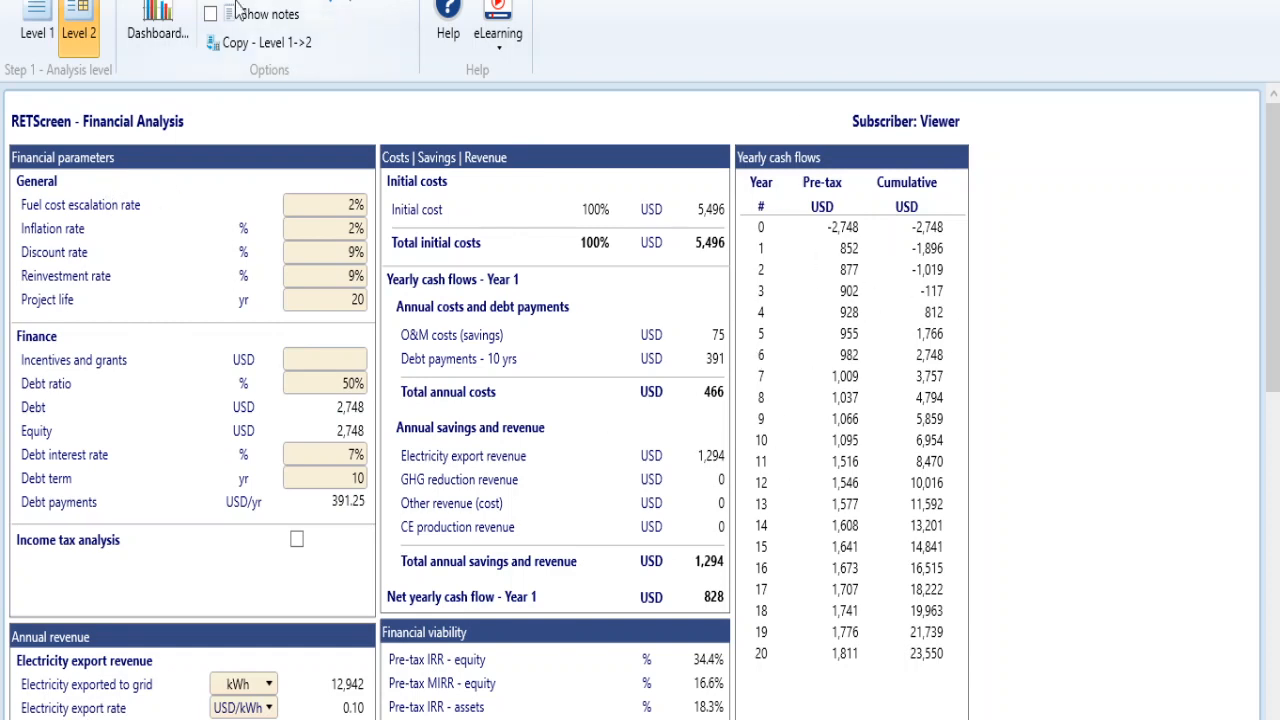
- Return to the energy model summary and compare the electricity and initial costs of the mono and poly systems
left_click(190, 1)
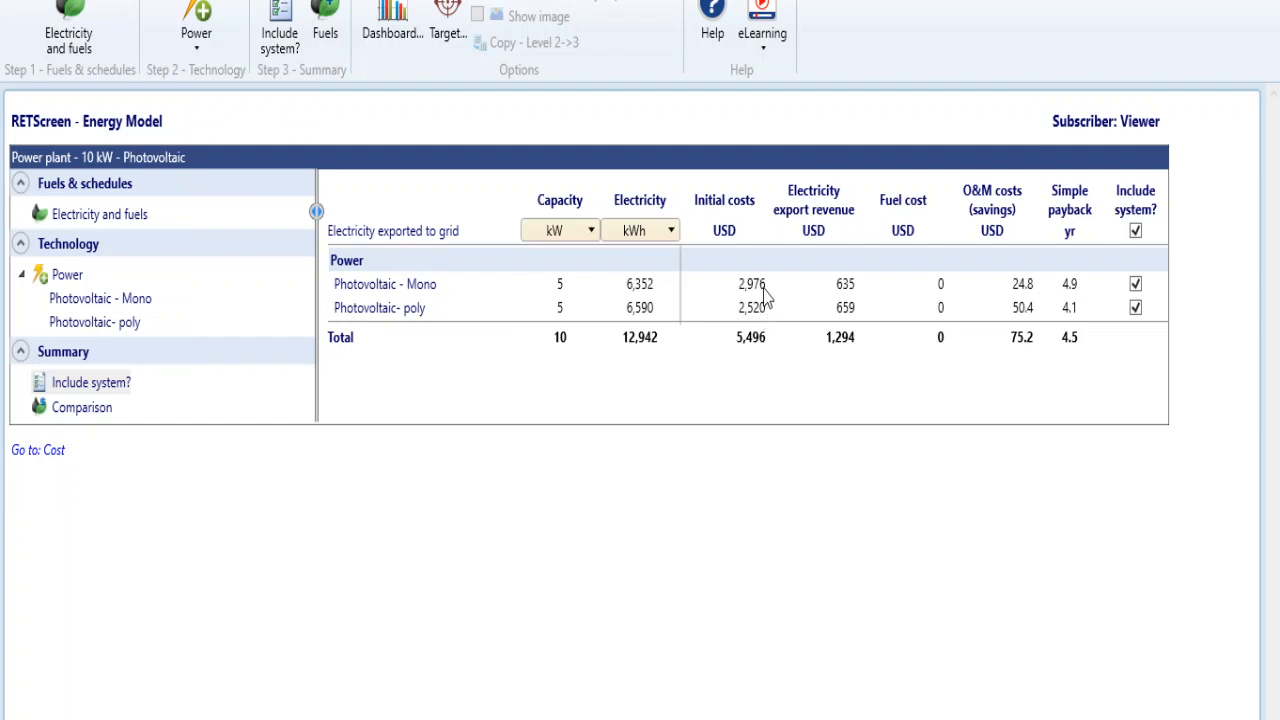
double_click(640, 288)
left_click(663, 364)
double_click(755, 286)
key("Return")
left_click(753, 284)
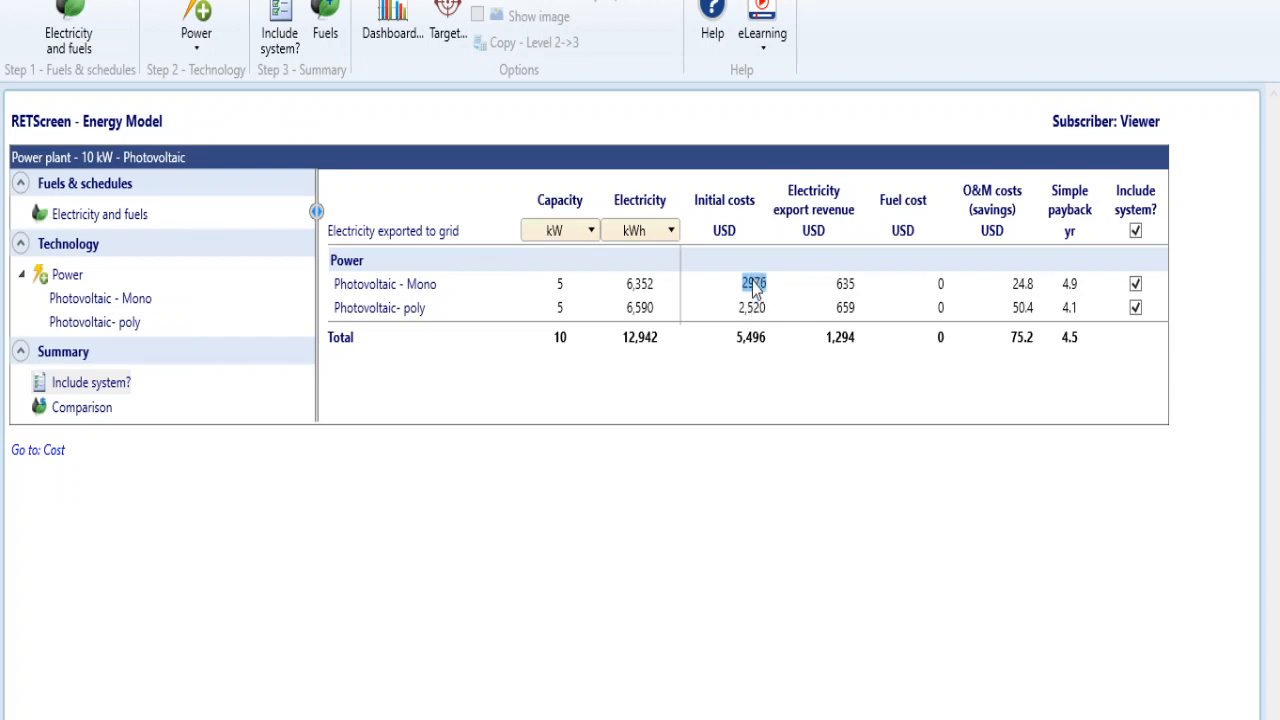
left_click(648, 313)
left_click(716, 403)
- Compare the simple payback periods of the mono and poly systems
left_click(1071, 309)
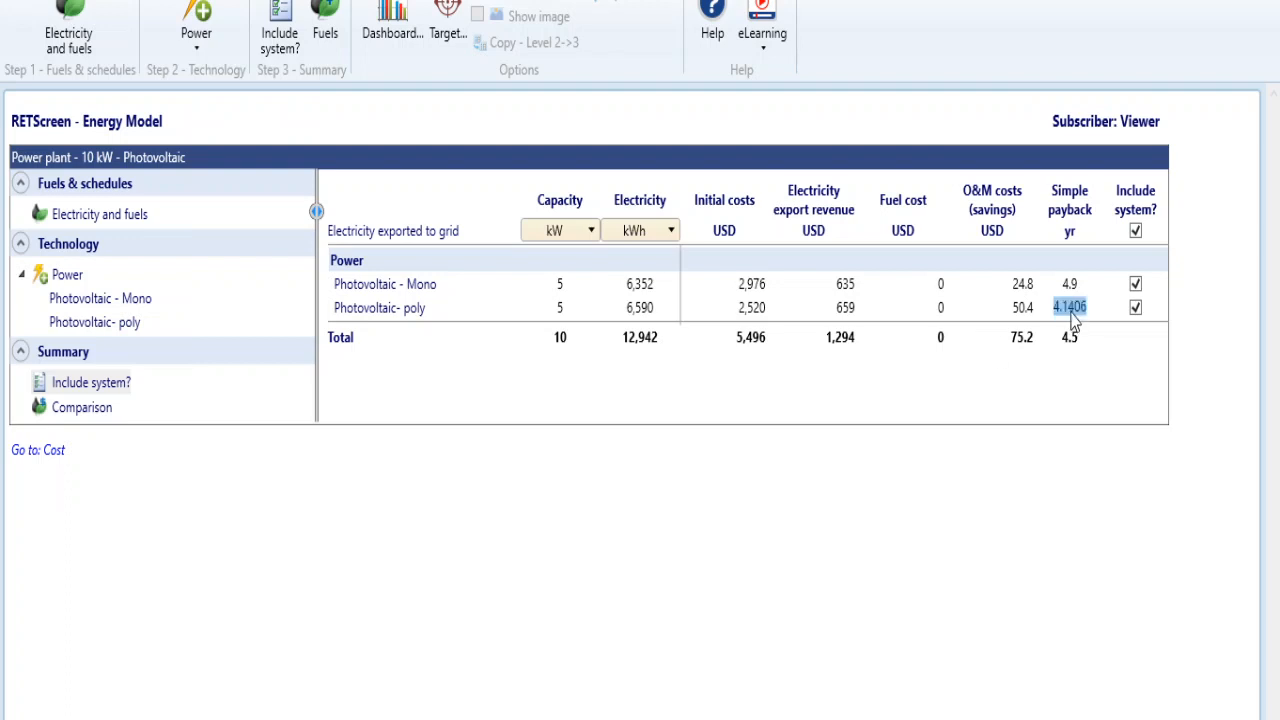
left_click(1032, 400)
left_click(1069, 288)
left_click(1071, 310)
left_click(1053, 370)
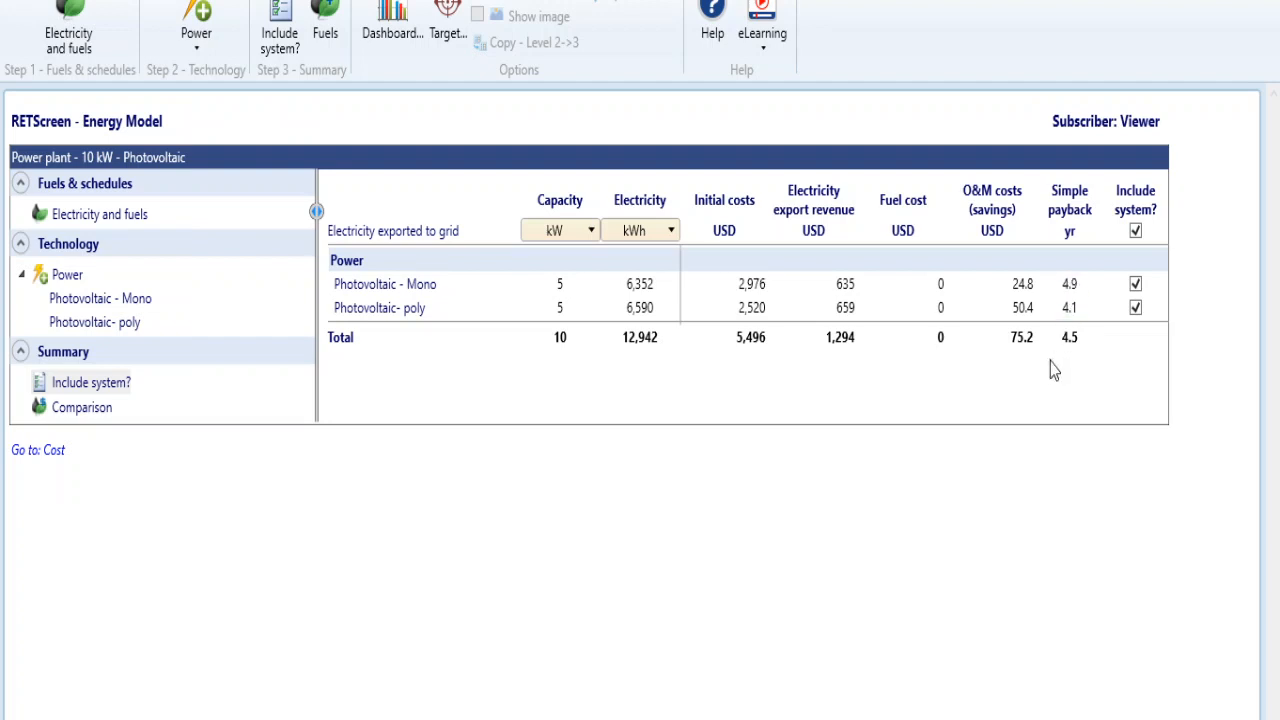